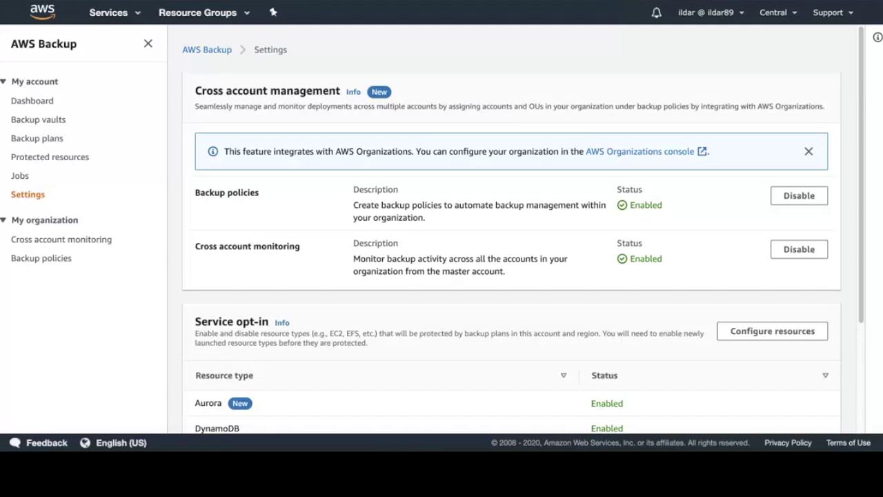
Step: Disable backup policies, confirming with 'disable', and disable cross account monitoring
left_click(817, 202)
left_click(537, 269)
type("disable")
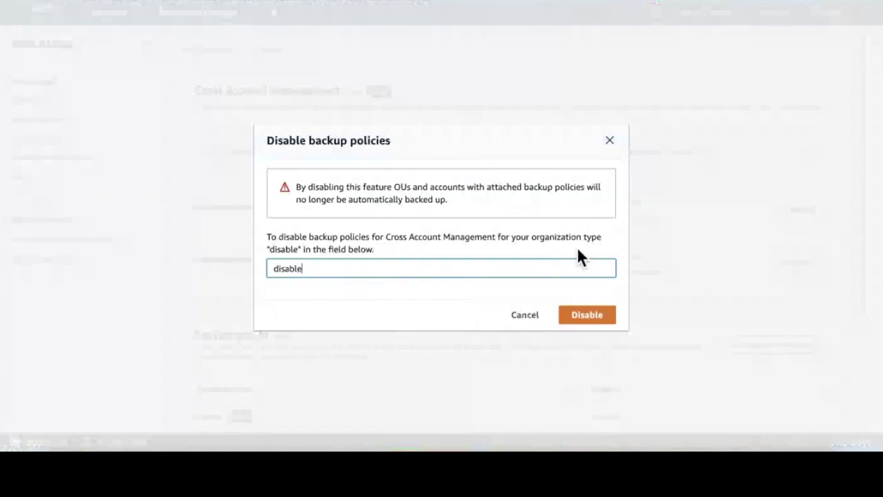
left_click(606, 318)
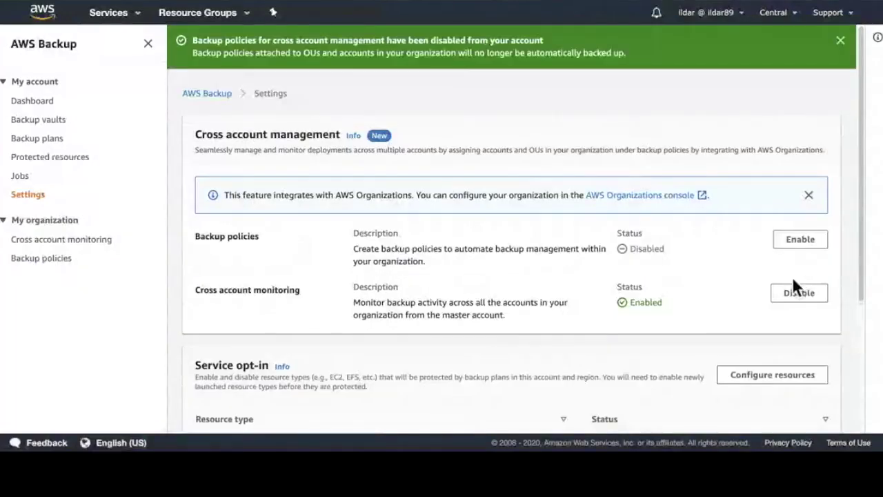
left_click(800, 290)
left_click(859, 38)
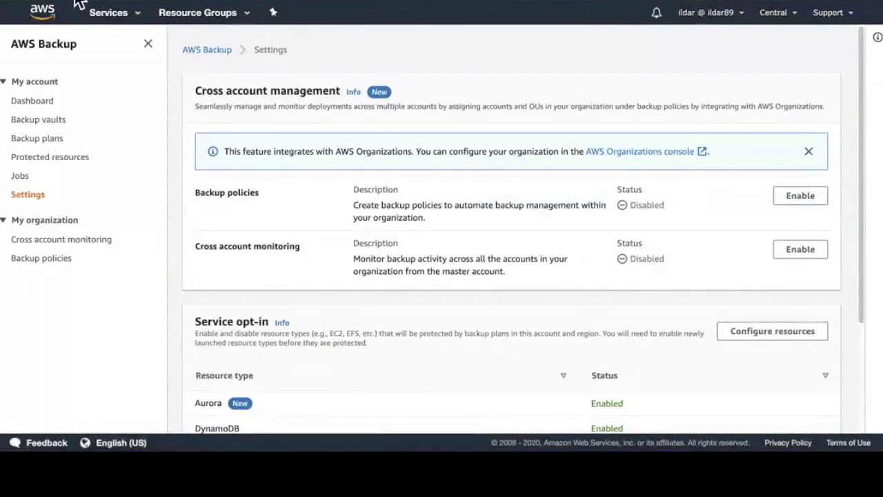
left_click(53, 8)
Step: Re-enable backup policies and cross account monitoring so both show Enabled
left_click(811, 200)
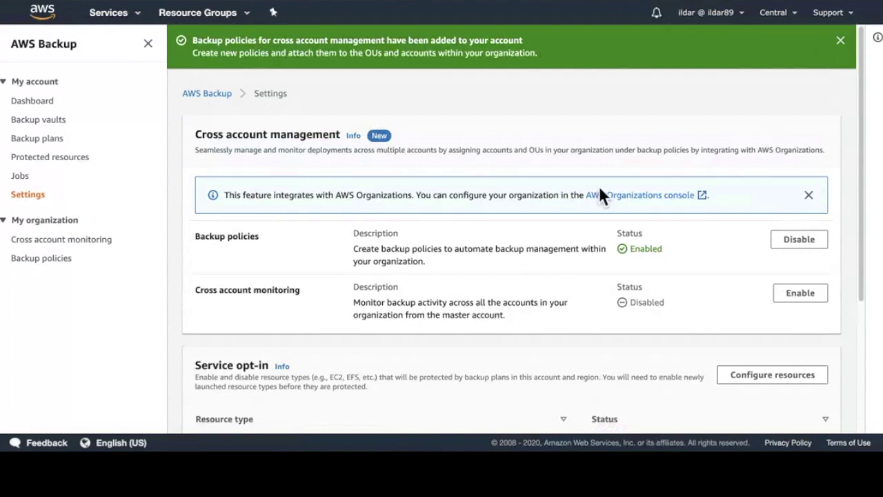
scroll(570, 204, "down", 1)
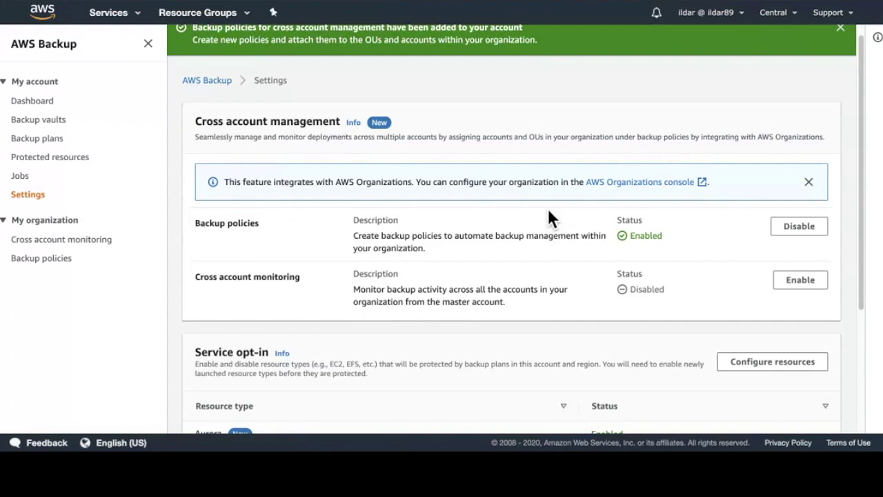
left_click(814, 289)
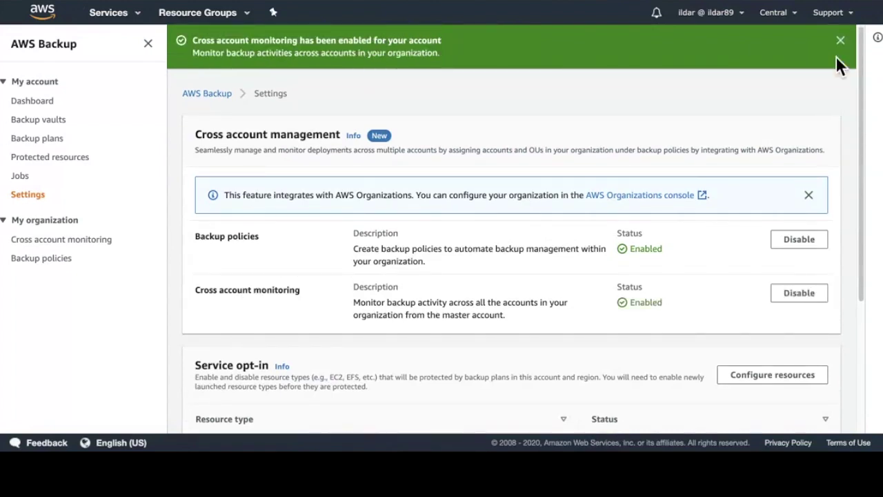
left_click(848, 47)
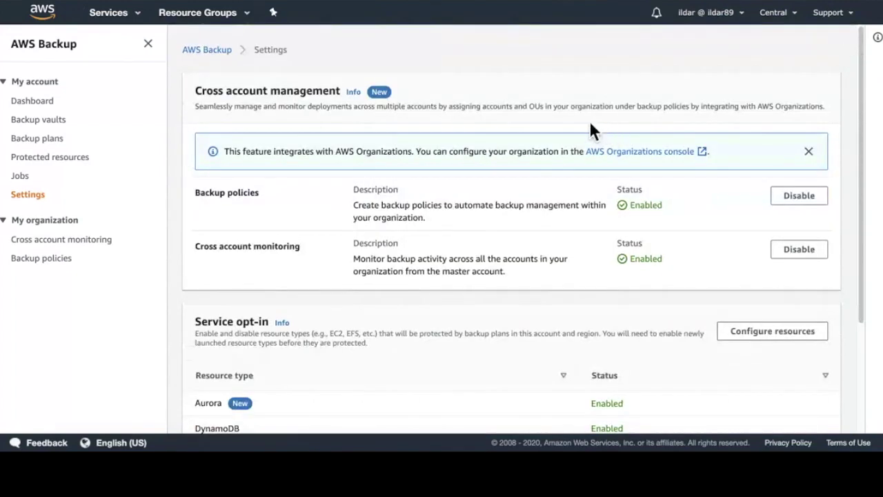
Step: Go to Backup policies and name a new policy MyFirstPolicy
left_click(63, 272)
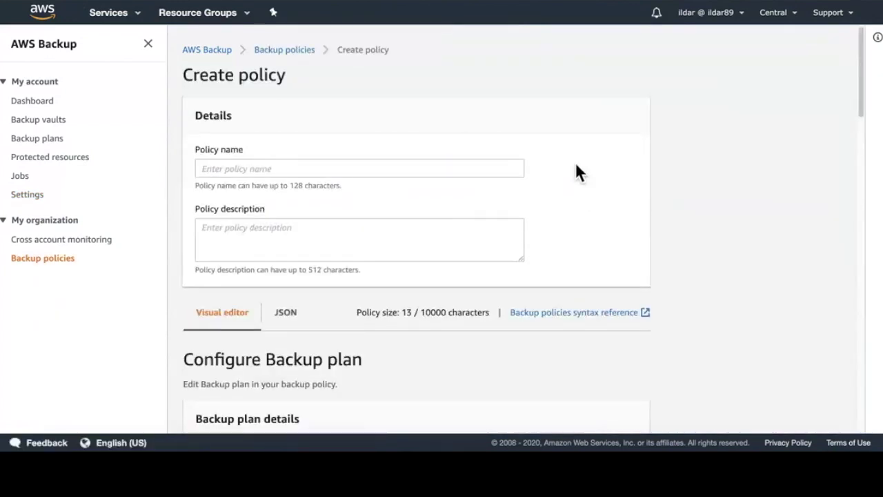
left_click(427, 168)
type("My")
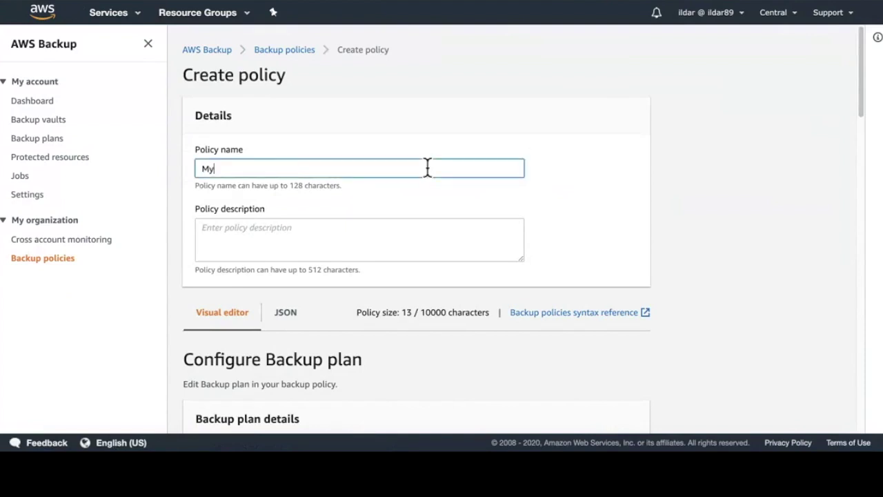
type("FirstPolicy")
Step: Enter 'Test' as the policy description and scroll to the backup plan section
left_click(453, 245)
type("Test")
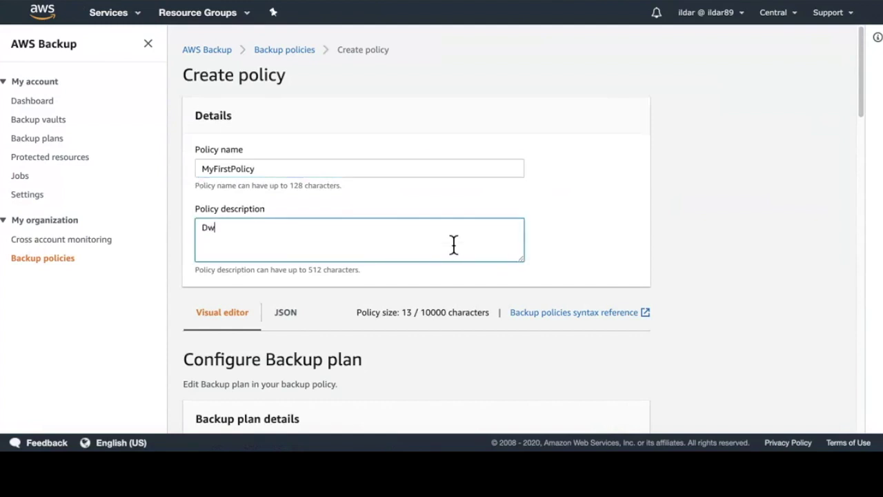
key("BackSpace")
key("BackSpace")
key("BackSpace")
key("BackSpace")
type("Test")
scroll(682, 158, "down", 1)
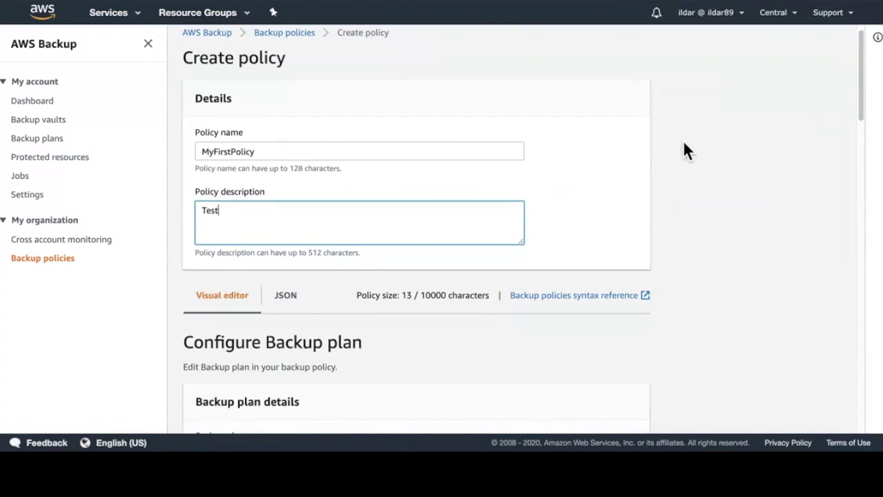
scroll(684, 148, "down", 3)
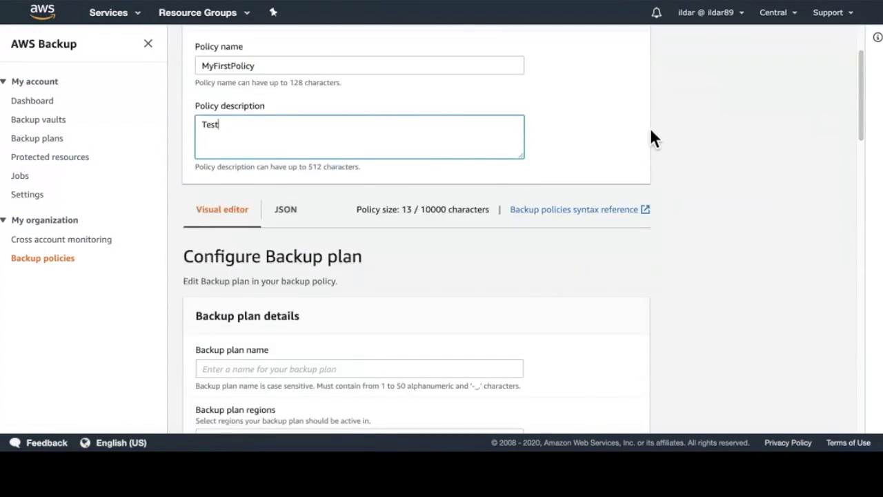
scroll(634, 165, "down", 1)
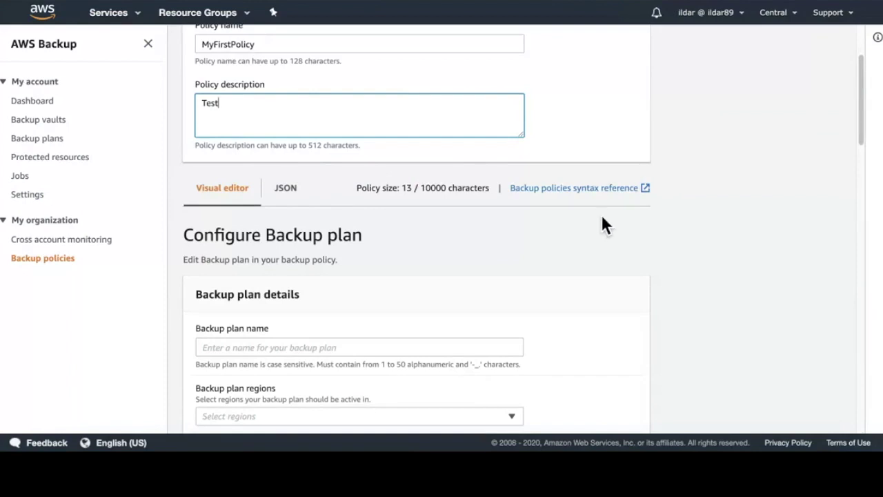
scroll(385, 235, "down", 1)
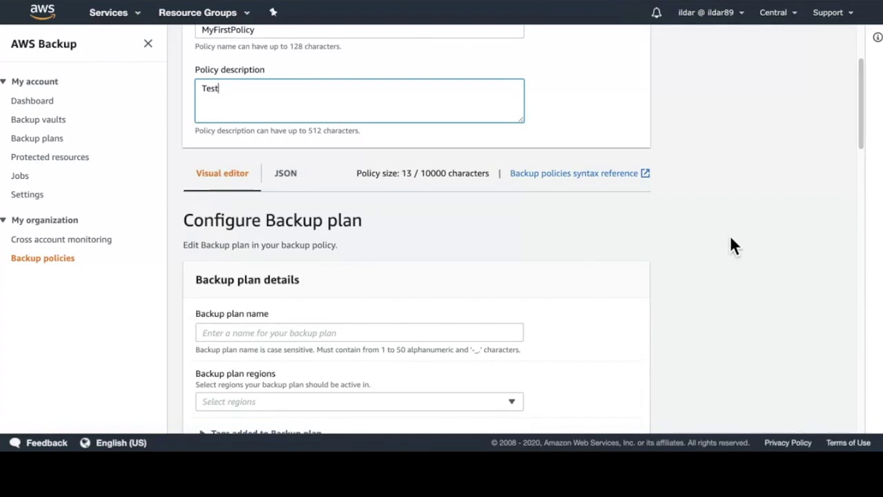
scroll(712, 137, "down", 1)
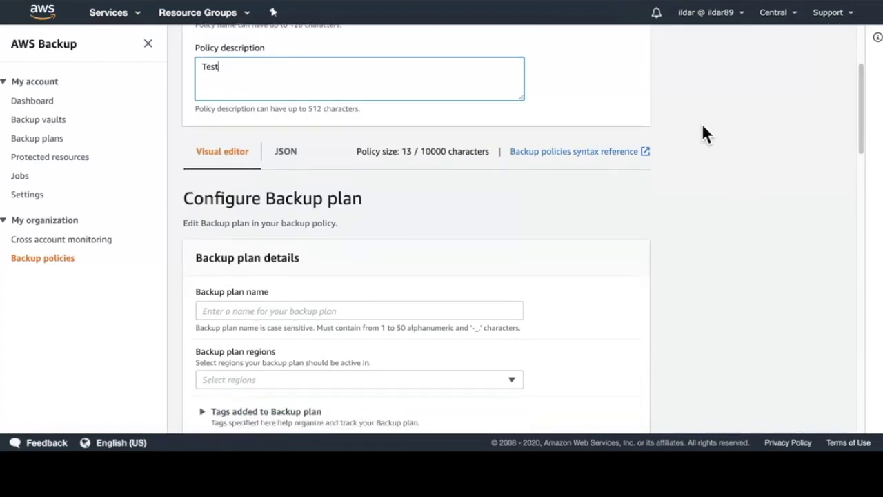
scroll(414, 258, "down", 3)
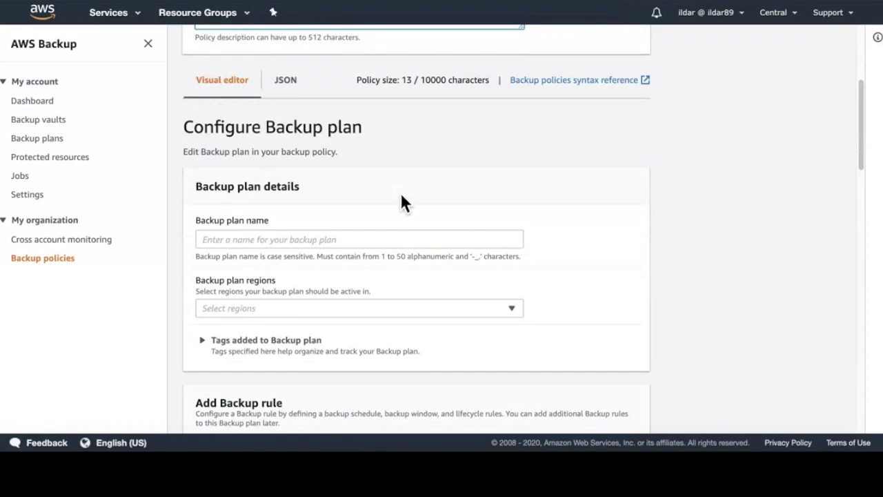
Step: Name the policy's backup plan myplan
left_click(378, 246)
type("myplan")
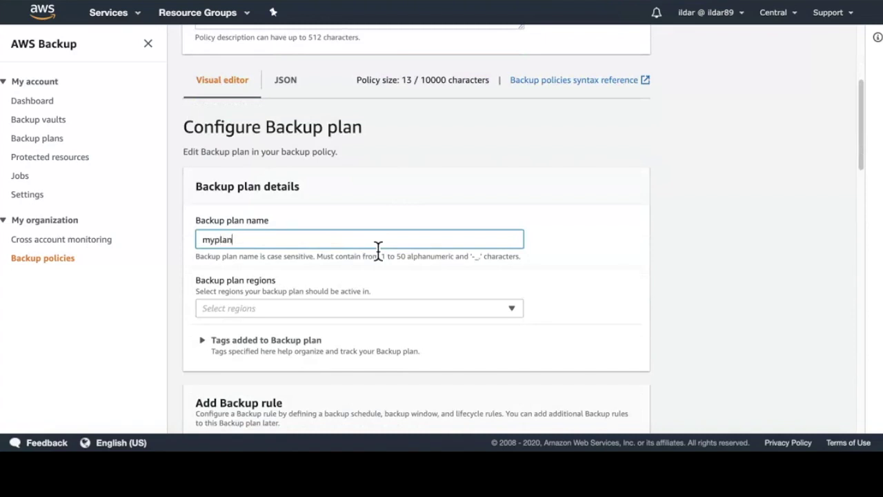
scroll(454, 298, "down", 1)
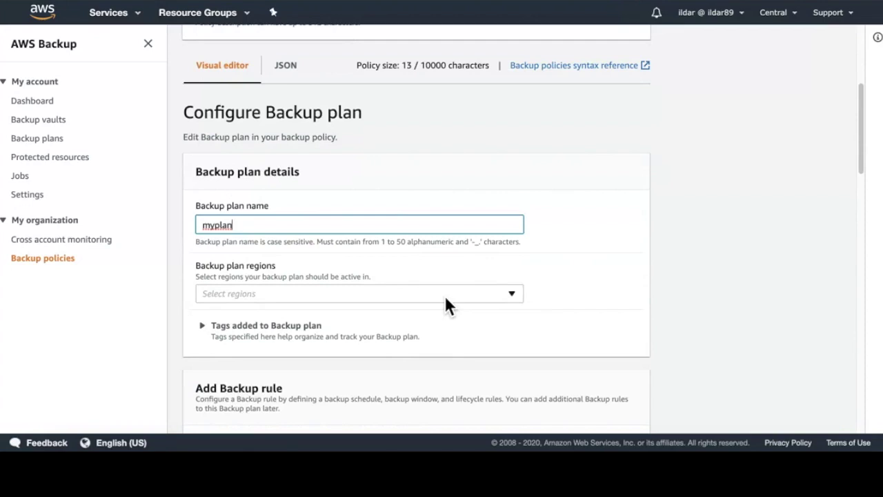
Step: Select Canada (Central) and US West (Oregon) as the backup plan regions
left_click(445, 295)
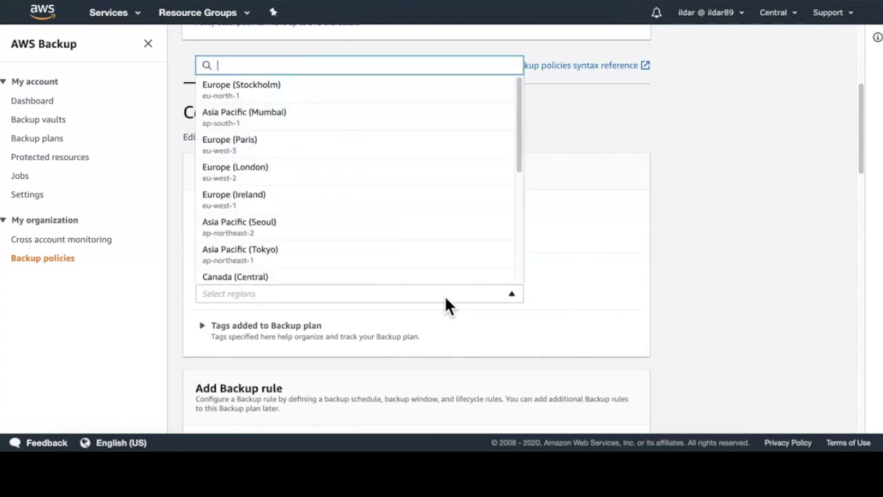
type("ca")
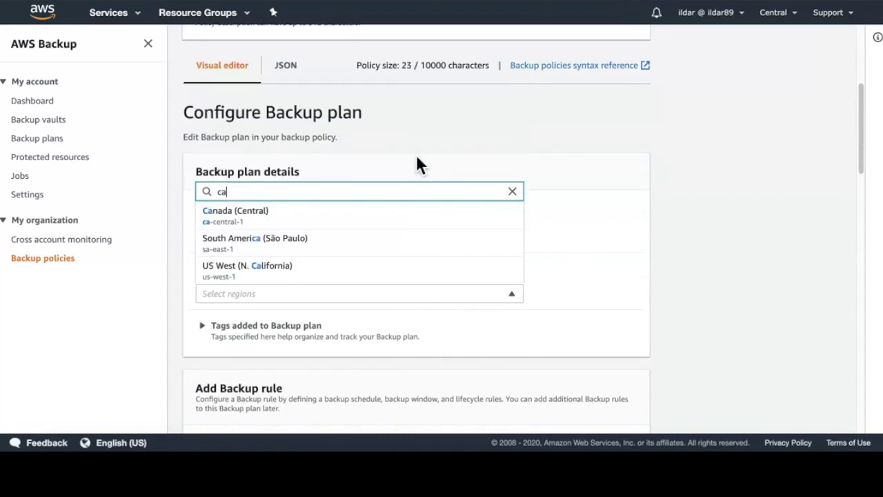
left_click(327, 228)
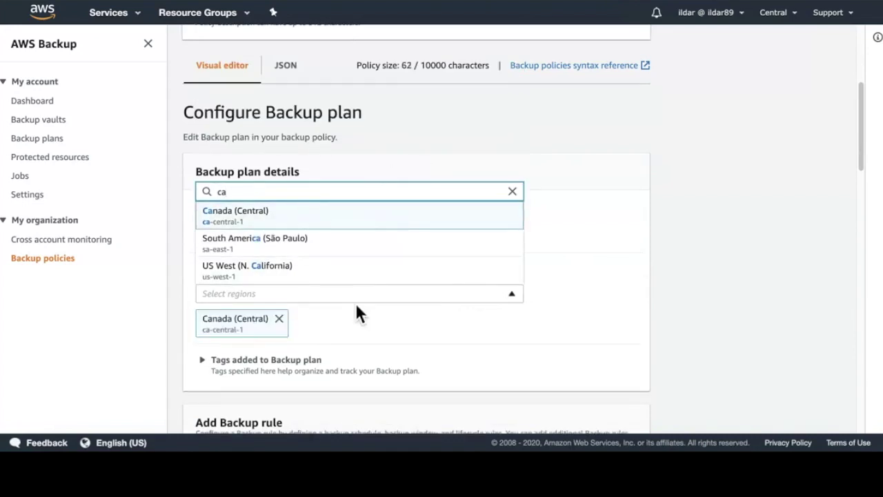
key("BackSpace")
key("BackSpace")
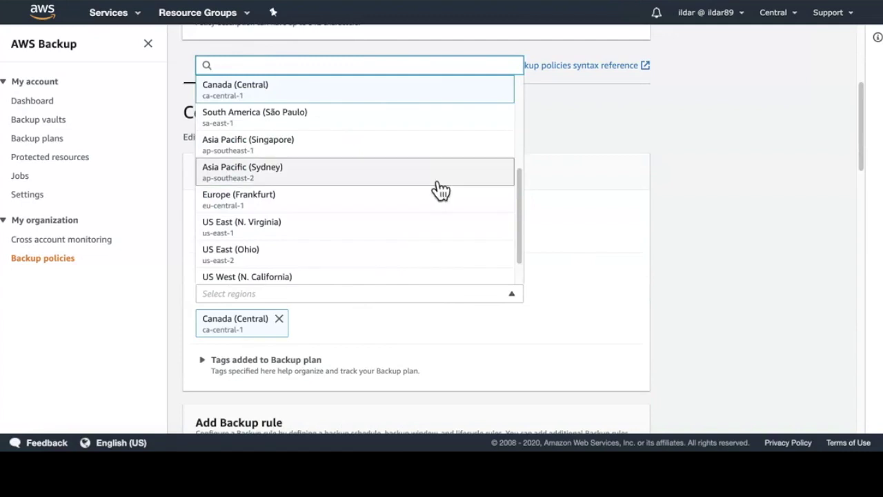
scroll(329, 242, "down", 1)
scroll(310, 256, "down", 2)
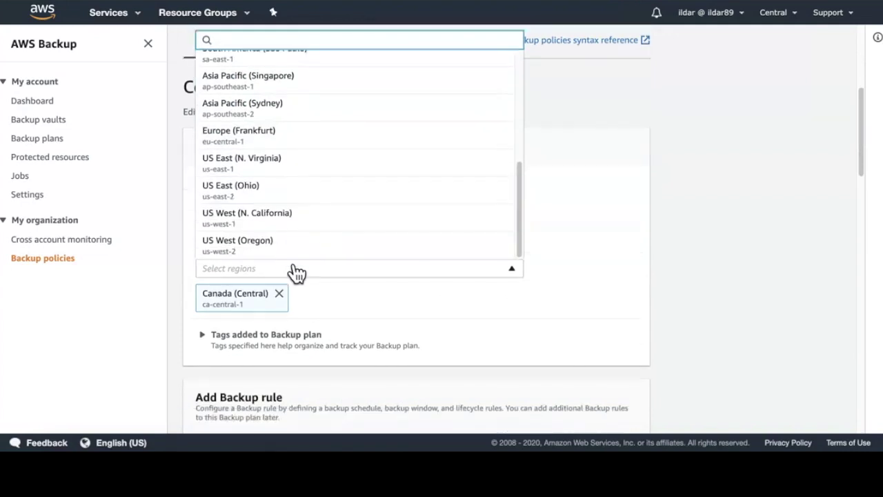
left_click(286, 251)
left_click(762, 234)
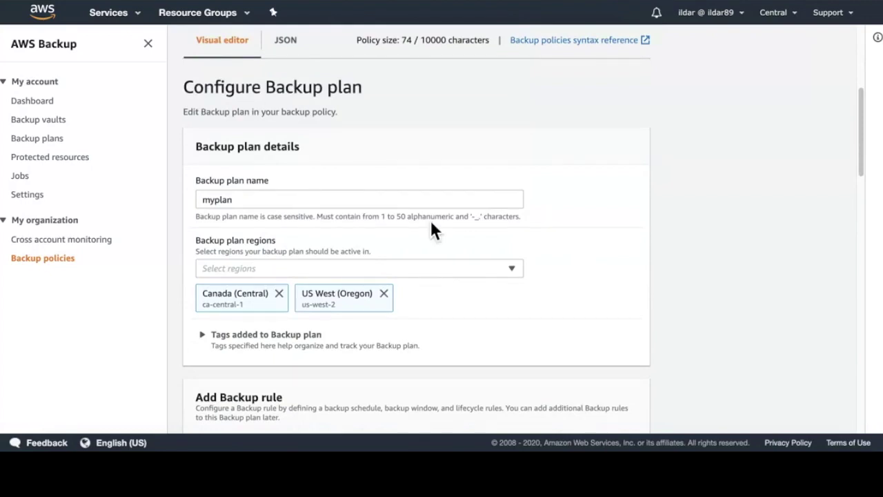
scroll(331, 152, "up", 3)
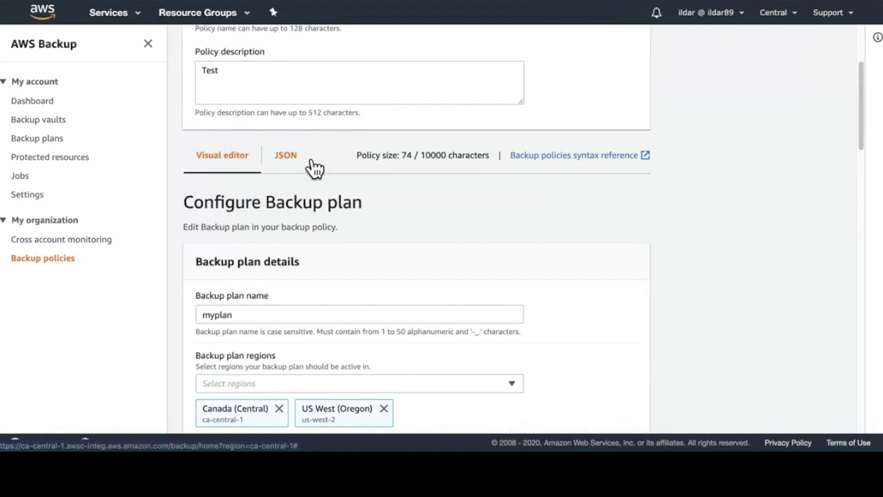
Step: Review the policy in the JSON view
left_click(303, 163)
scroll(659, 253, "down", 1)
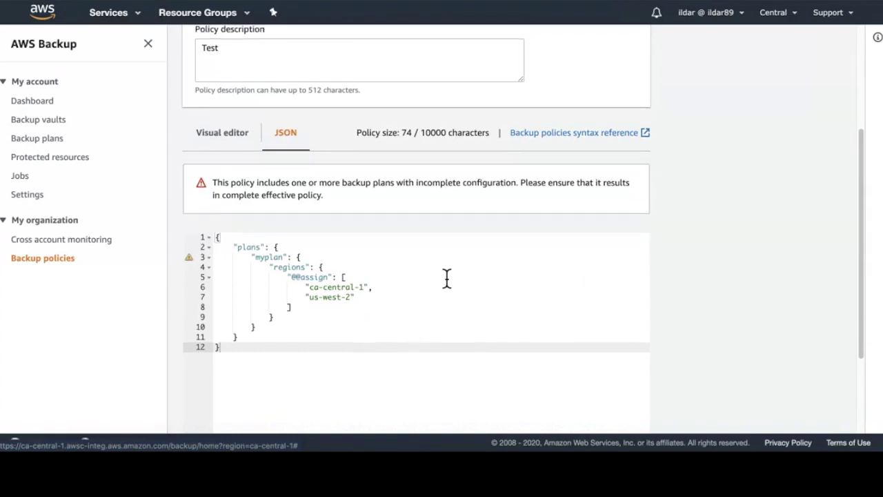
scroll(447, 278, "down", 1)
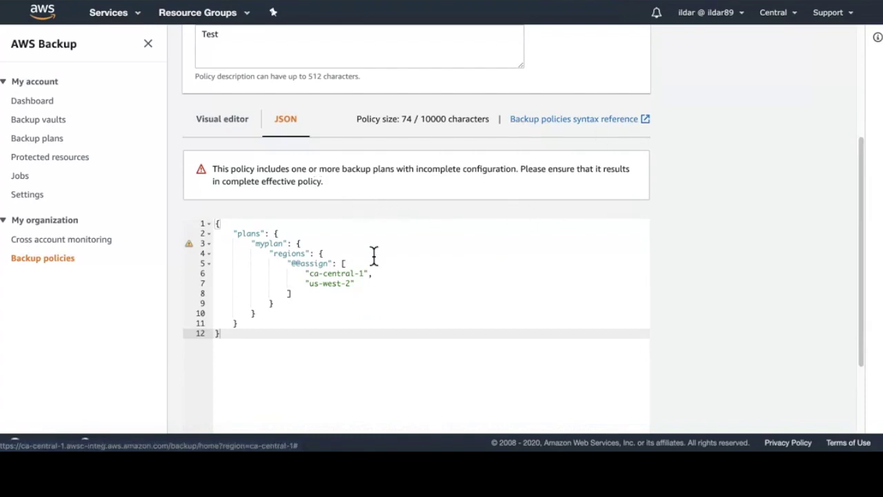
mouse_move(195, 247)
Step: Return to the visual editor and start adding a new backup rule to myplan
left_click(238, 127)
scroll(540, 318, "down", 5)
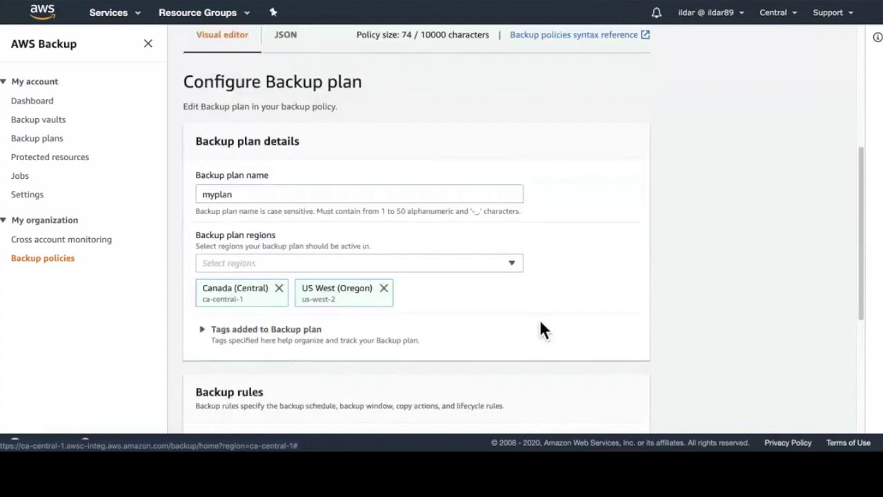
left_click(448, 359)
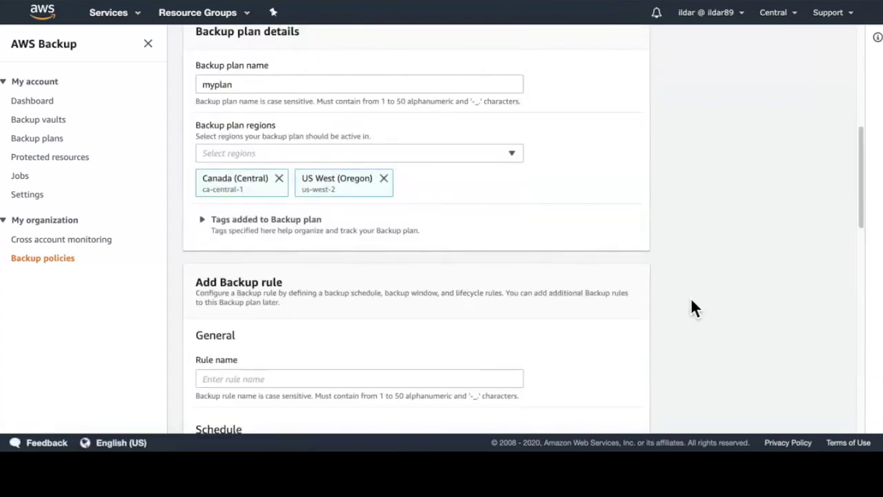
scroll(569, 303, "down", 3)
left_click(292, 163)
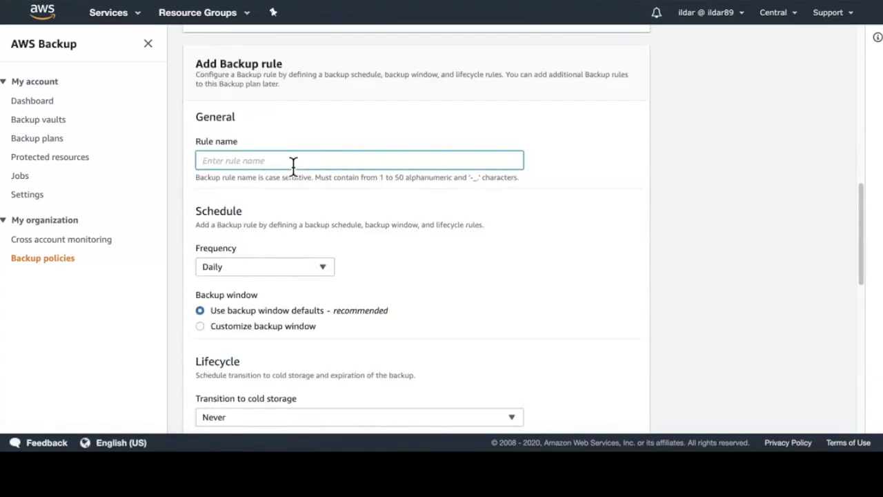
type("test")
scroll(428, 221, "down", 1)
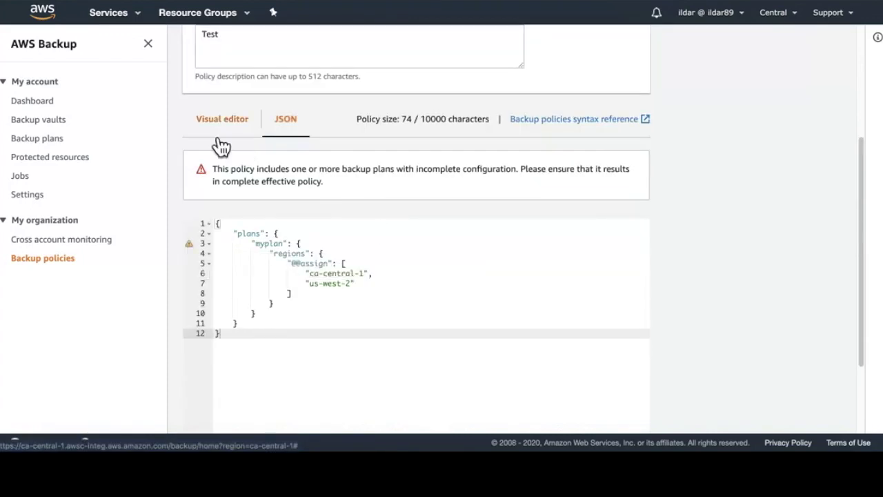
left_click(236, 129)
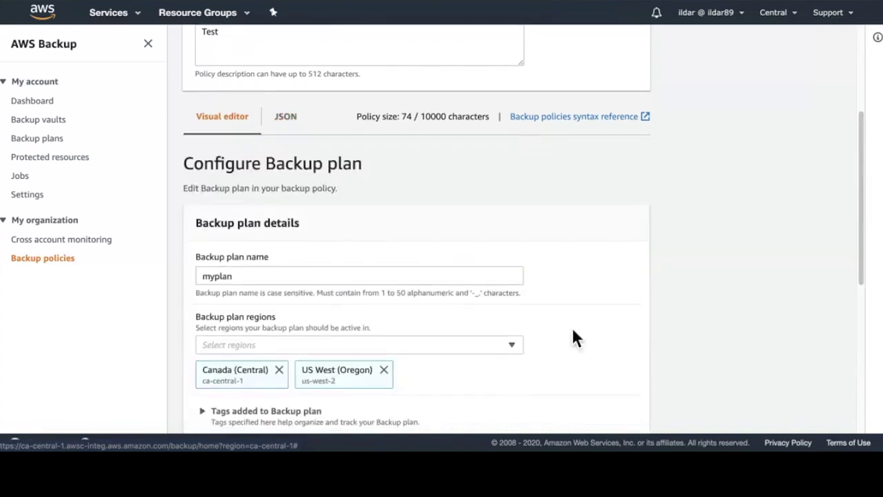
scroll(572, 336, "down", 4)
left_click(416, 351)
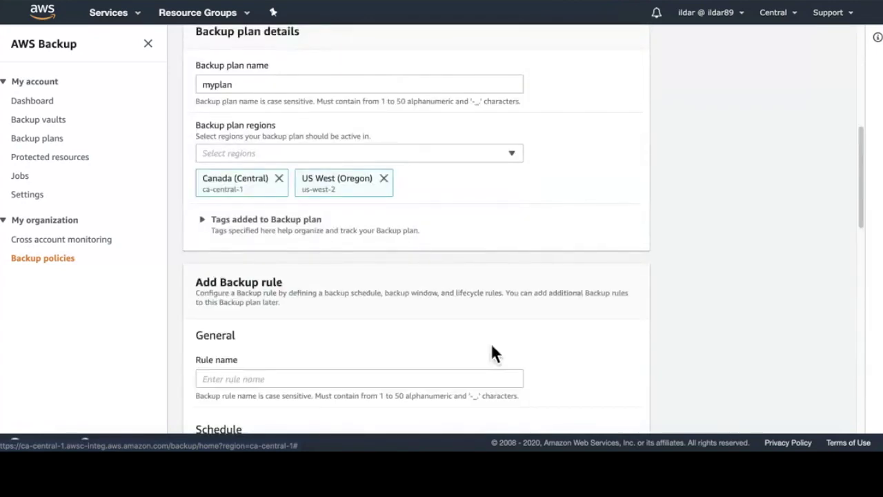
Step: Name the rule test and schedule it with the custom cron expression cron(18 23/1 ? * * *)
scroll(691, 298, "down", 3)
left_click(293, 163)
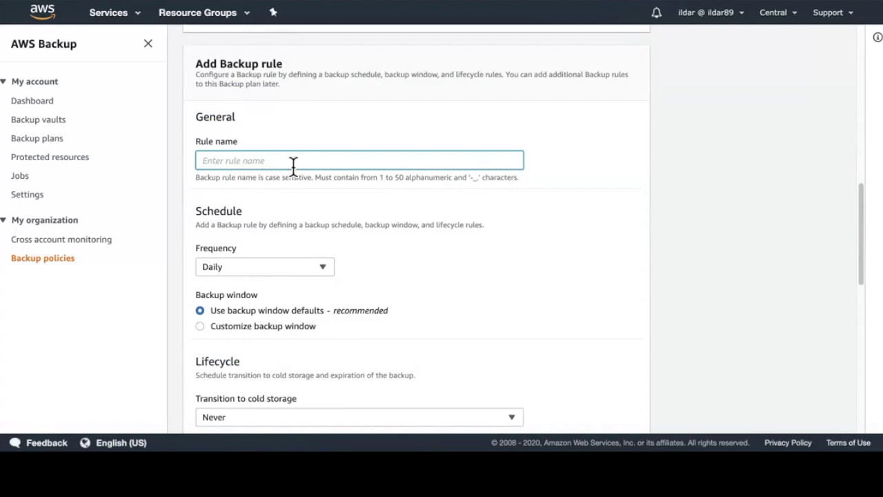
type("test")
scroll(421, 214, "down", 1)
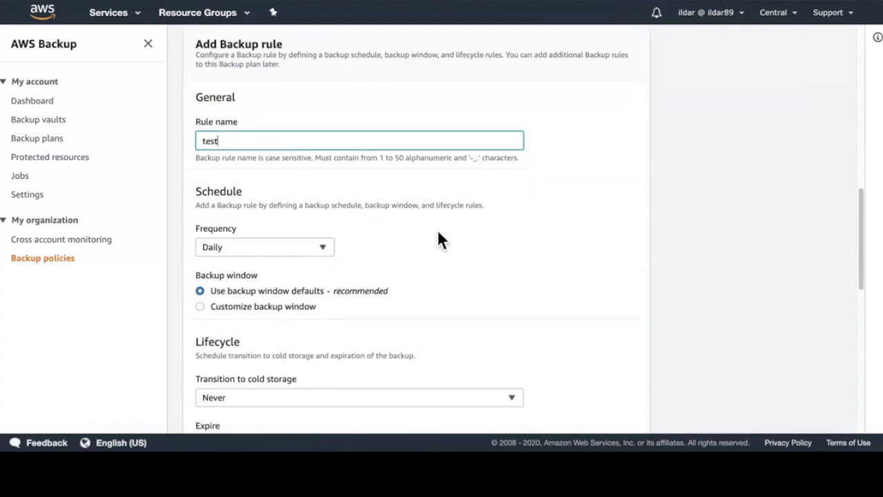
left_click(253, 248)
left_click(262, 341)
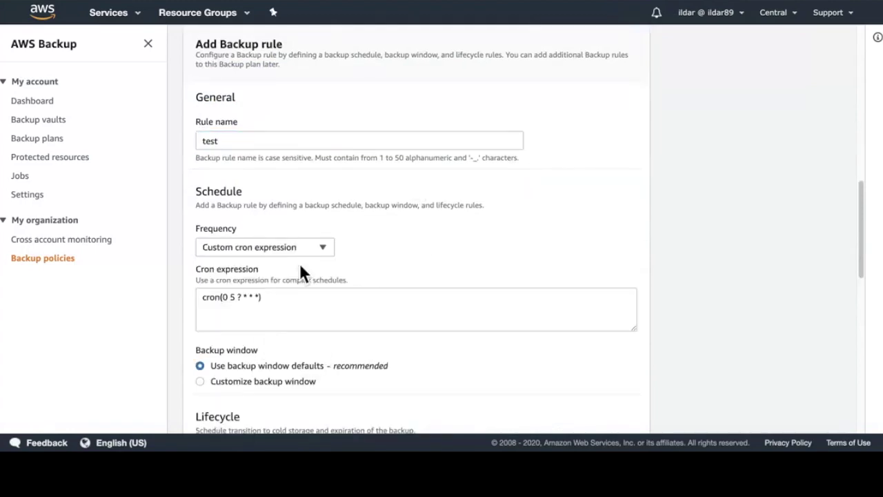
left_click(243, 304)
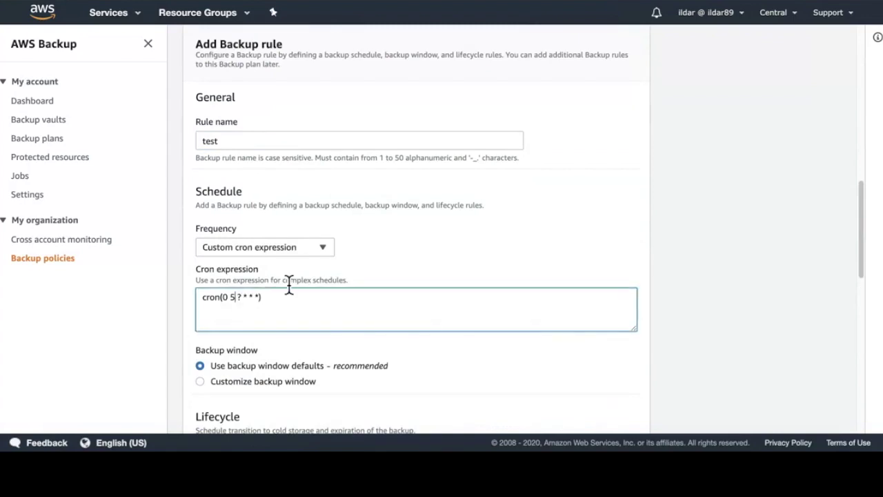
type("/1")
Step: Customize the backup window to start at 23:18 and begin within 1 hour
scroll(483, 255, "down", 3)
left_click(273, 185)
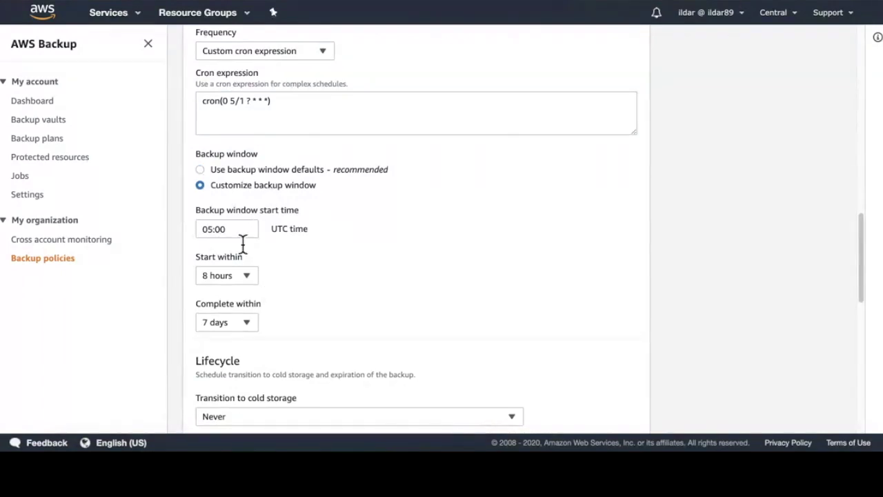
left_click(207, 231)
type("235")
key("BackSpace")
type("18")
left_click(442, 274)
scroll(435, 249, "down", 1)
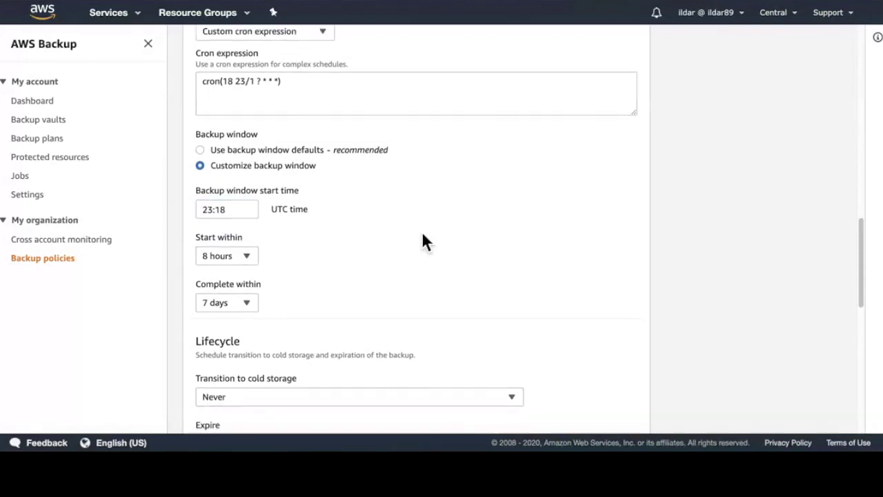
left_click(253, 255)
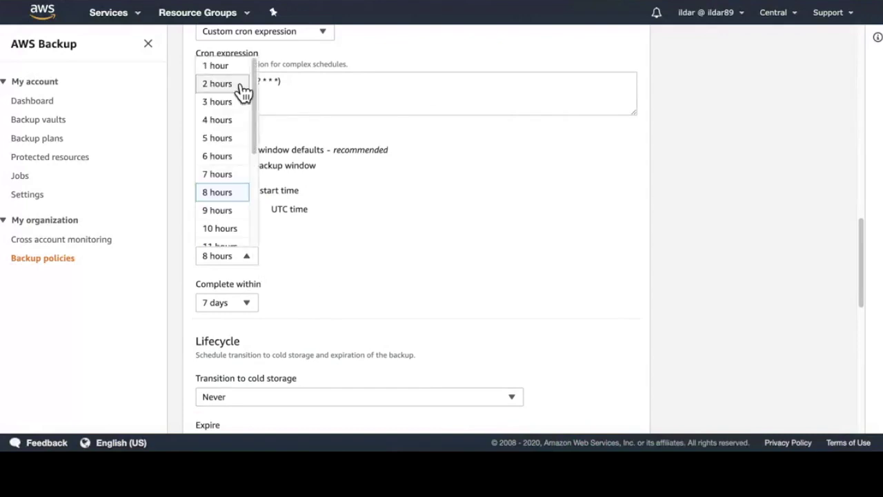
left_click(235, 69)
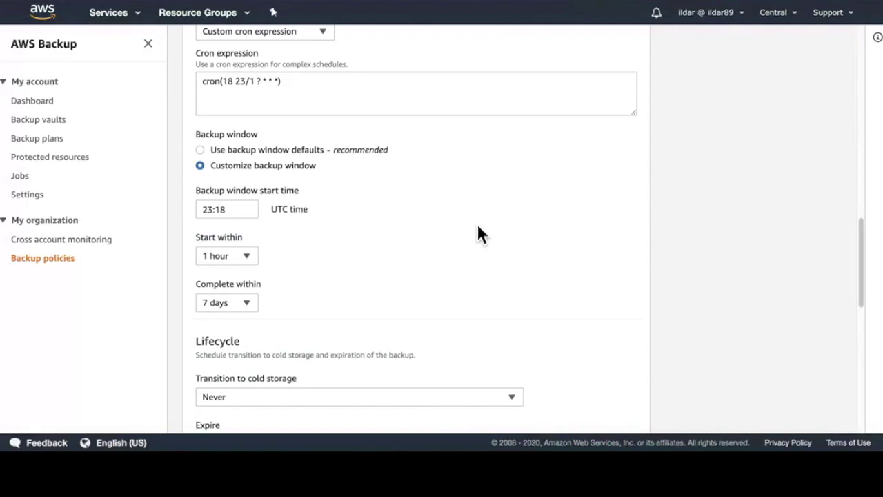
Step: Set the rule's backup vault to Default
scroll(476, 232, "down", 1)
scroll(470, 222, "down", 5)
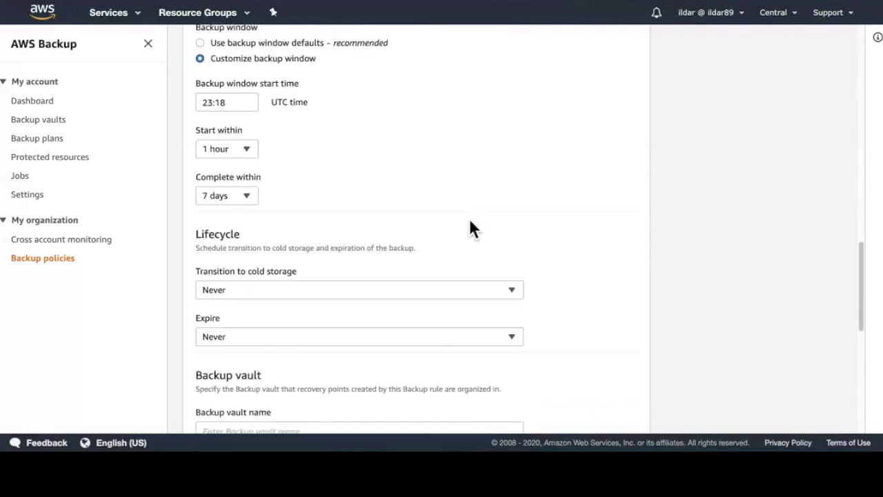
left_click(361, 322)
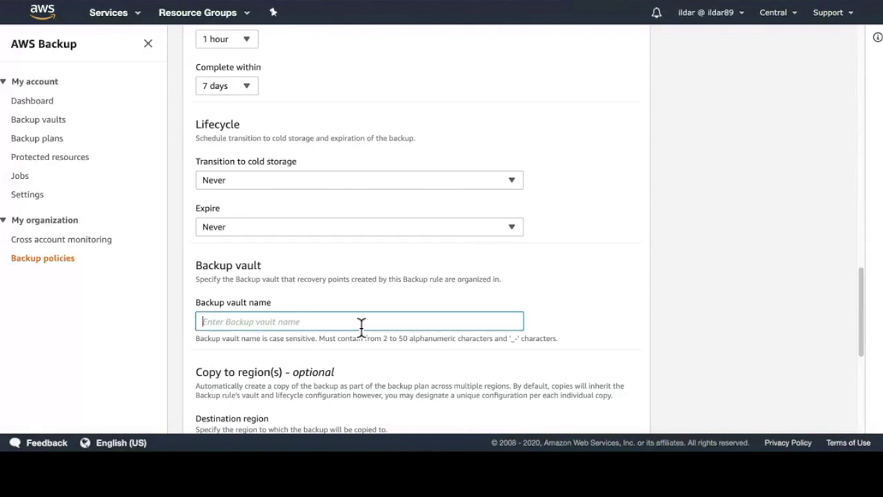
type("Defaul")
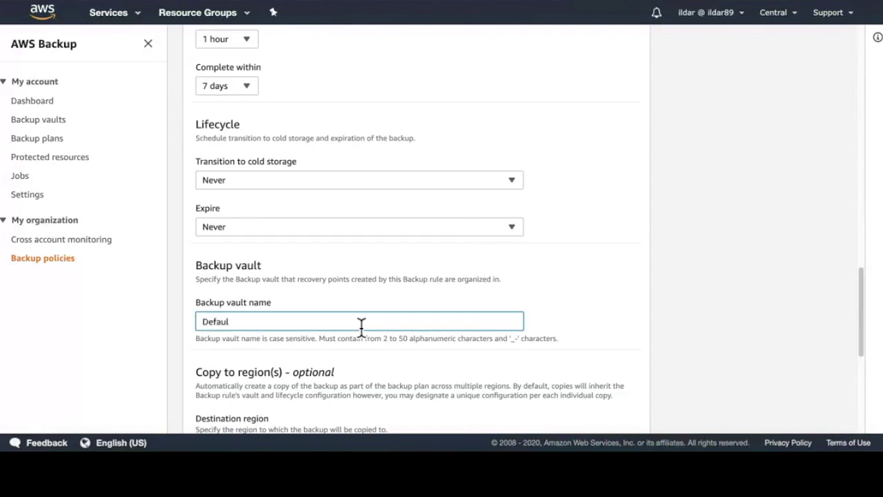
type("t")
Step: Add a copy to Europe (London) and add the test rule to myplan
scroll(457, 276, "down", 1)
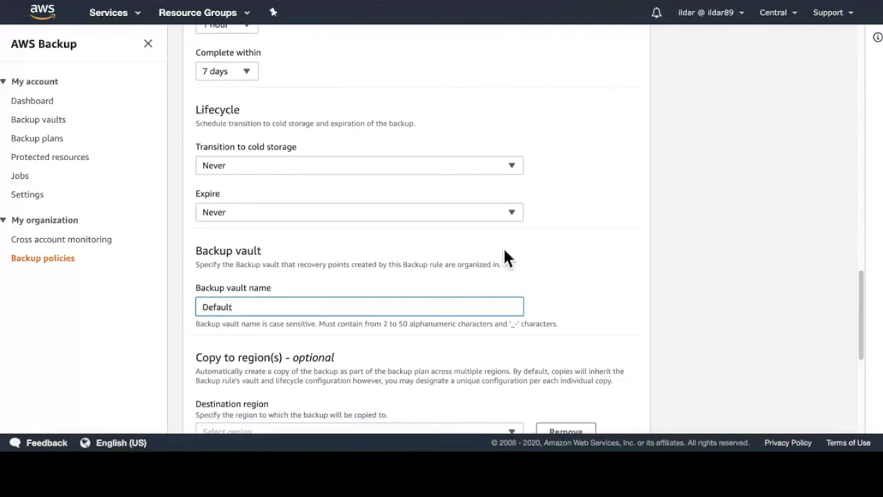
scroll(504, 251, "down", 3)
left_click(498, 335)
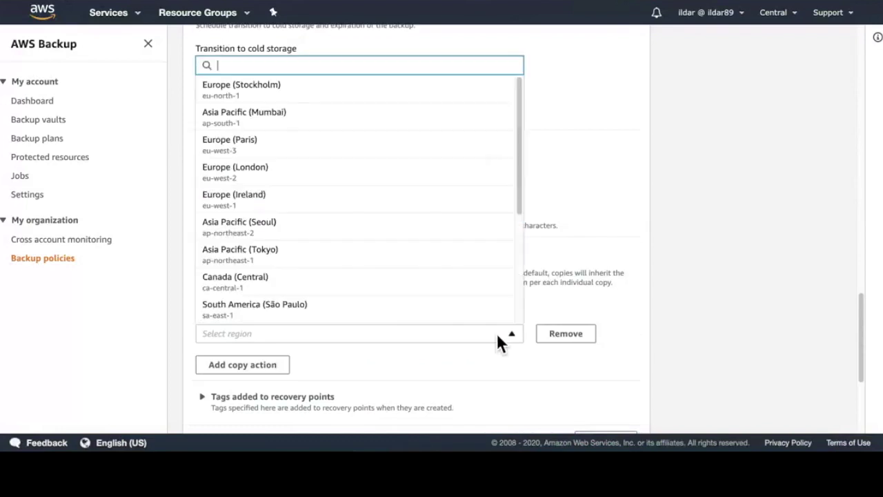
left_click(338, 181)
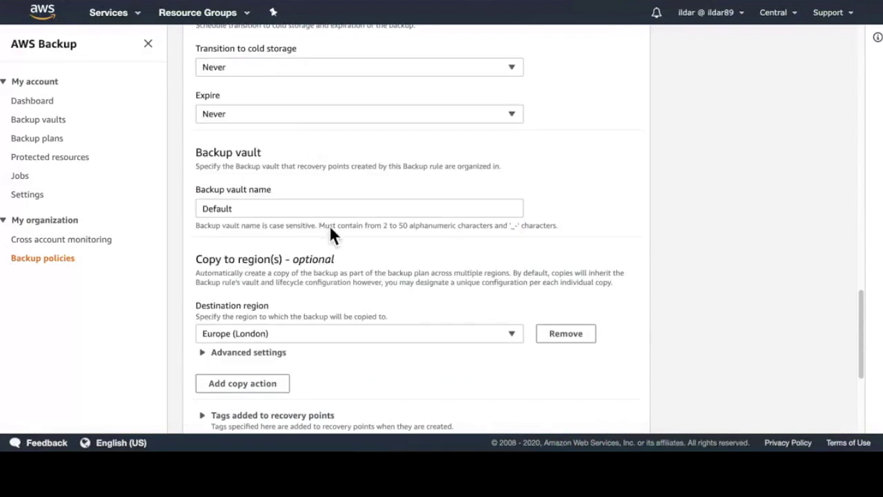
scroll(616, 351, "down", 1)
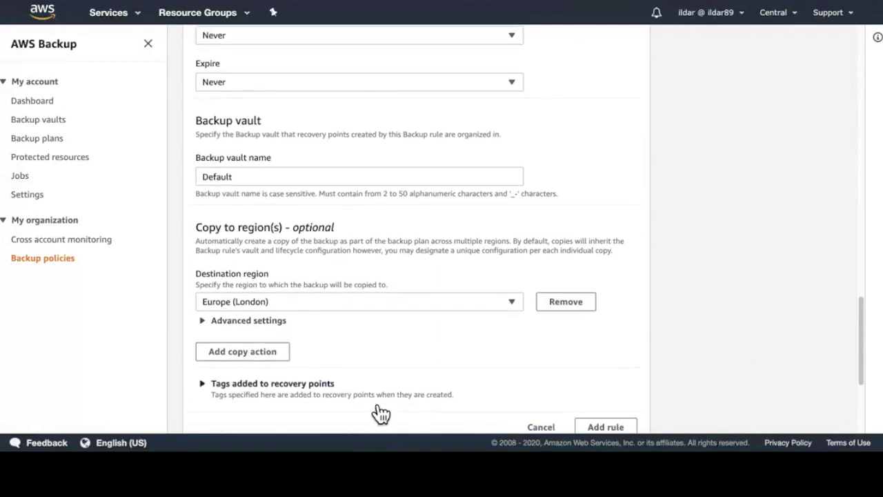
scroll(375, 407, "down", 2)
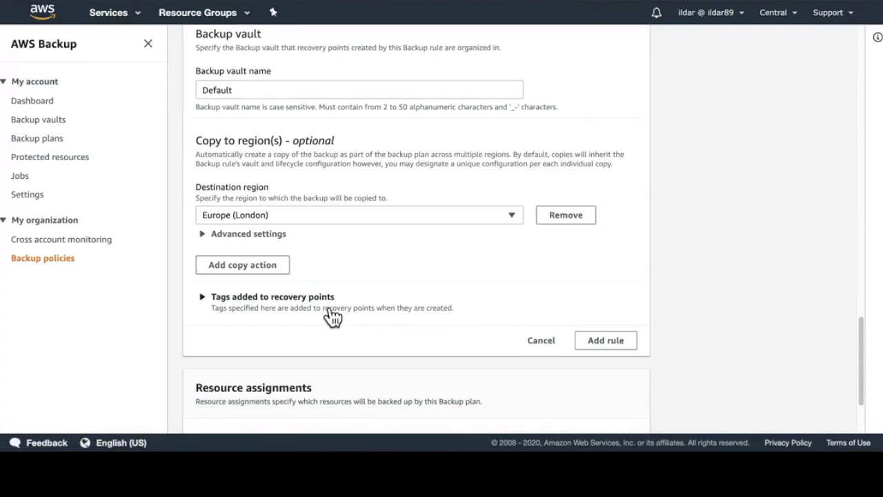
left_click(606, 342)
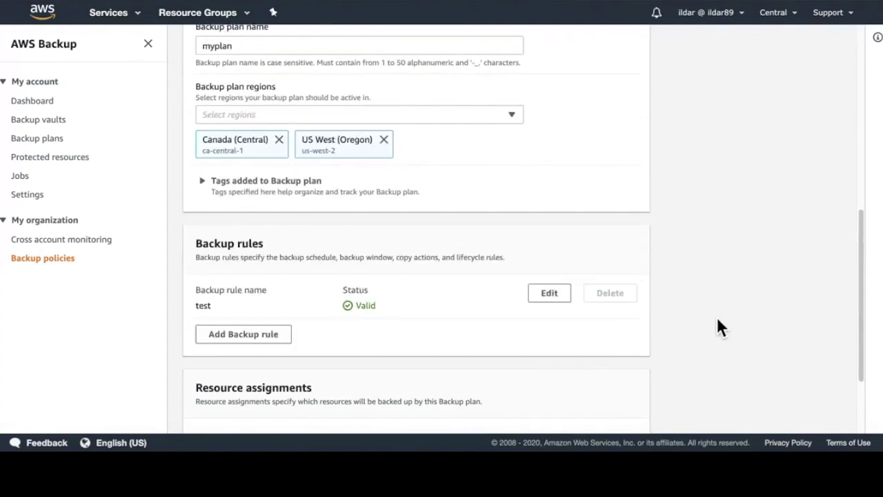
scroll(248, 75, "up", 7)
left_click(285, 312)
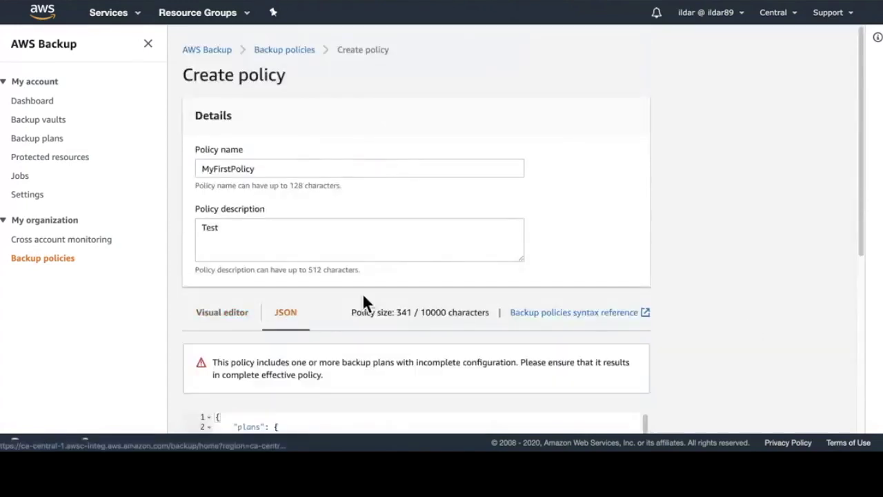
scroll(466, 297, "down", 5)
scroll(359, 216, "down", 2)
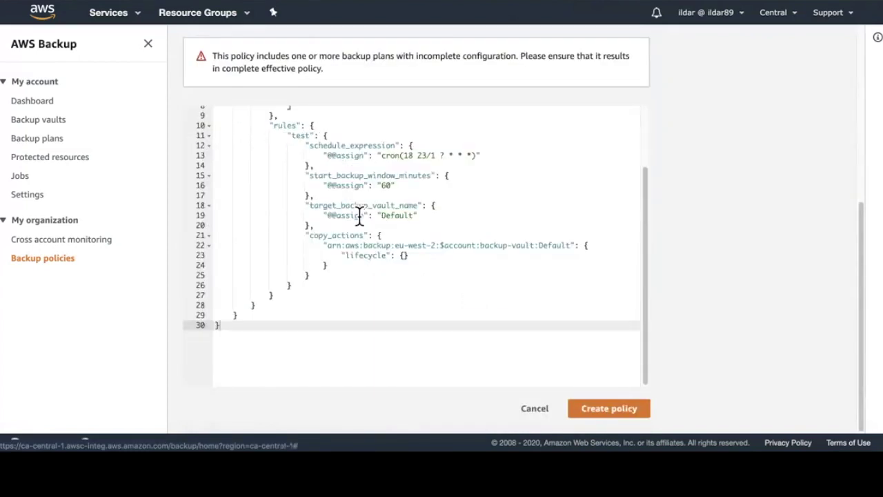
double_click(298, 136)
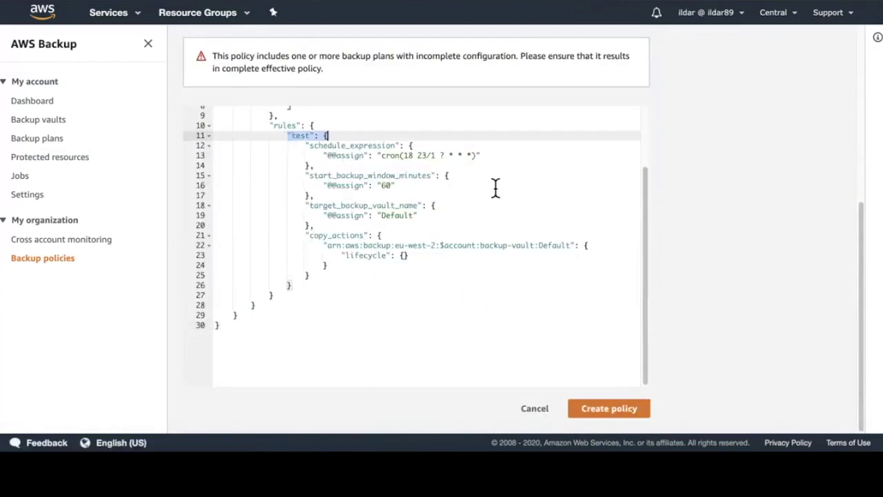
left_click_drag(499, 163, 381, 156)
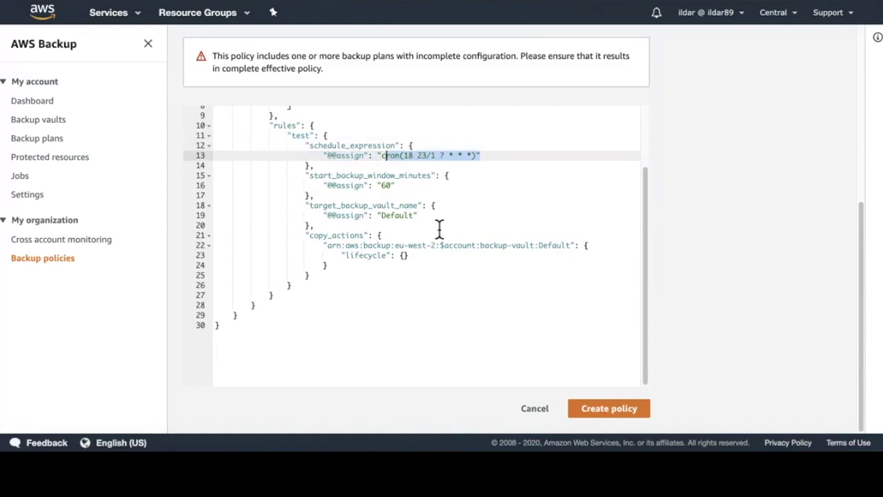
scroll(437, 229, "down", 2)
scroll(437, 230, "up", 4)
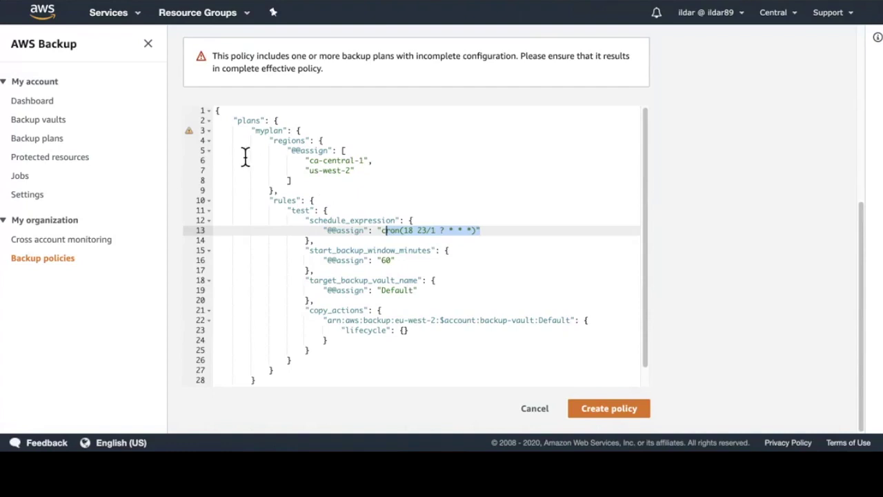
left_click(371, 156)
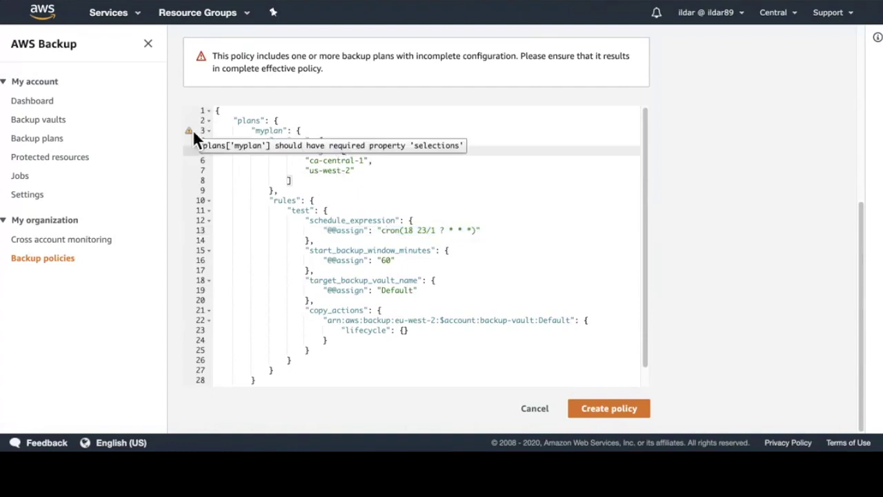
scroll(275, 276, "up", 5)
left_click(246, 319)
scroll(359, 289, "down", 3)
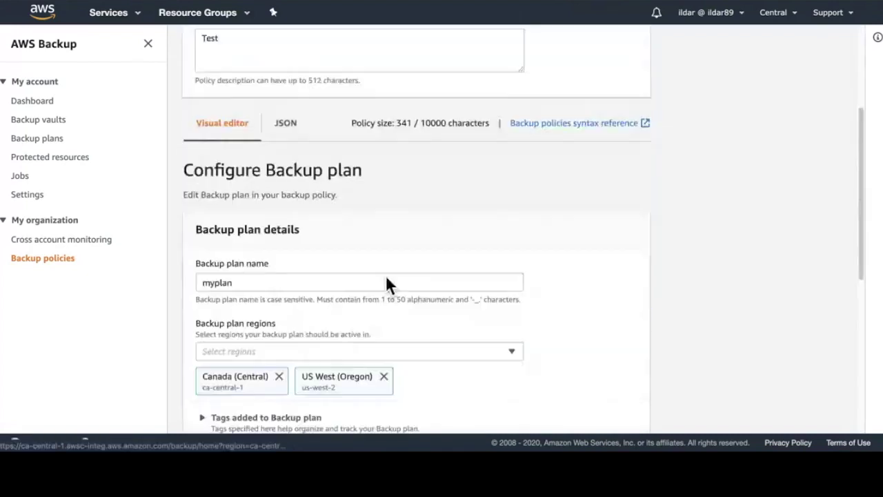
Step: Start a resource assignment named test using the BackupAndRestoreRole IAM role
scroll(386, 274, "down", 5)
left_click(412, 345)
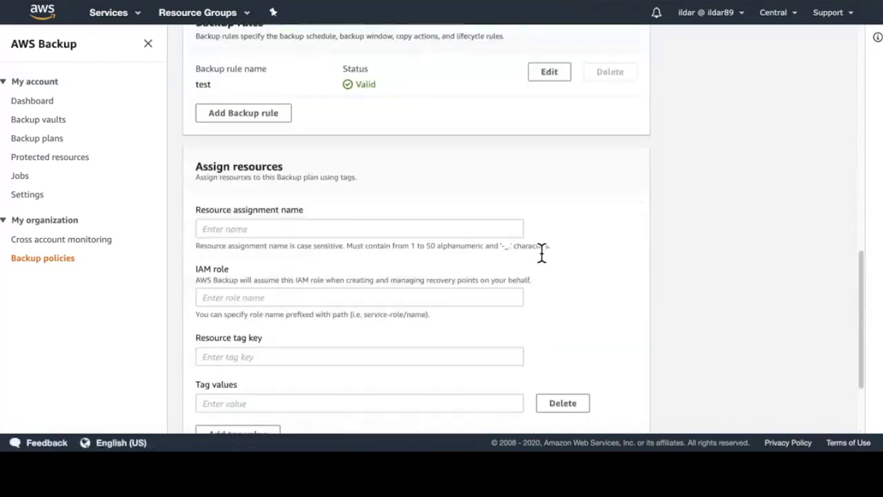
left_click(341, 226)
type("test")
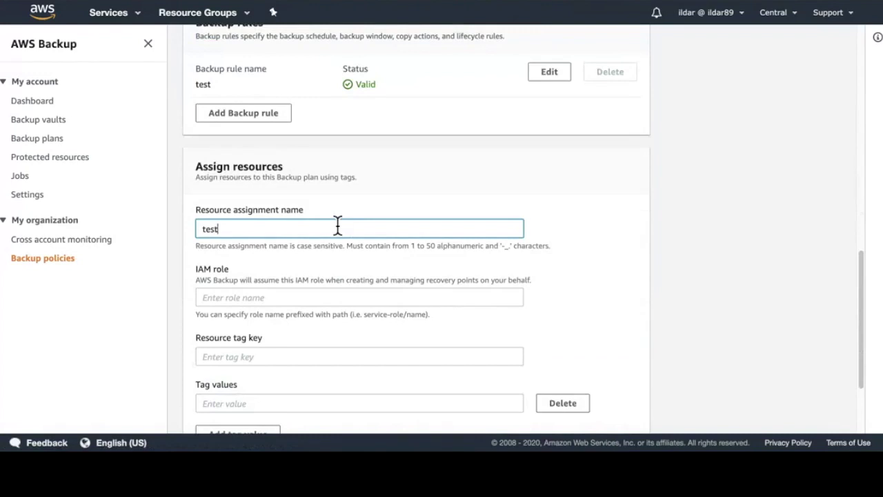
left_click(299, 298)
type("Back")
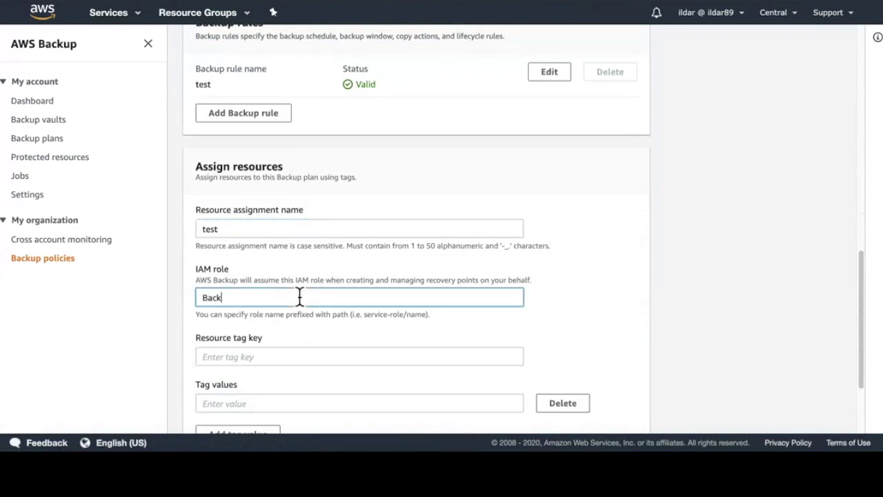
type("upAndRestoreRole")
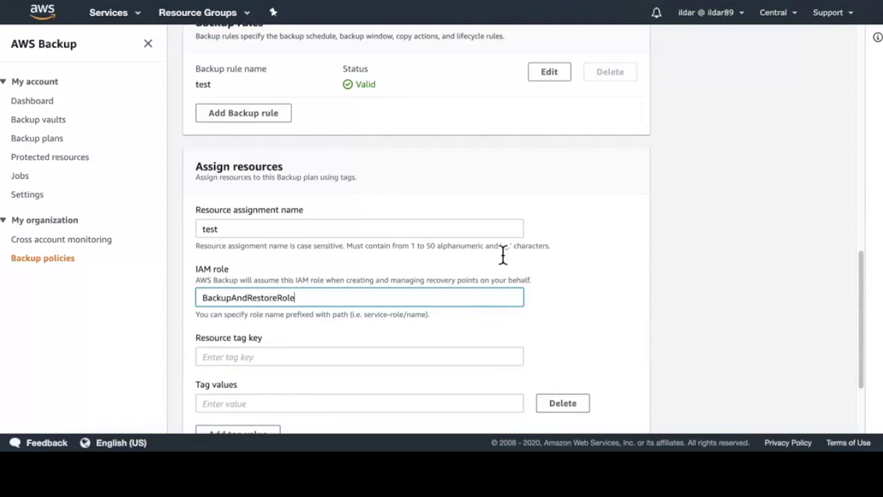
Step: Select resources by tag key Name with value test and add the assignment
scroll(503, 257, "down", 1)
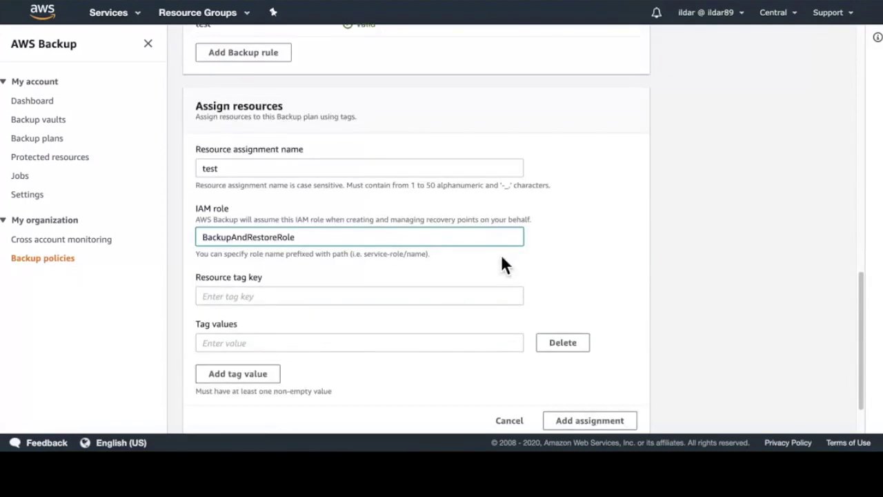
scroll(407, 256, "down", 1)
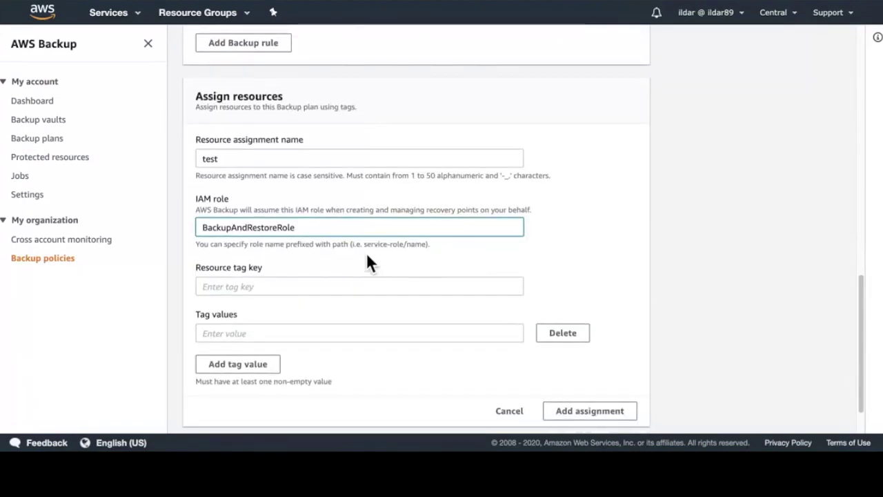
scroll(290, 273, "down", 1)
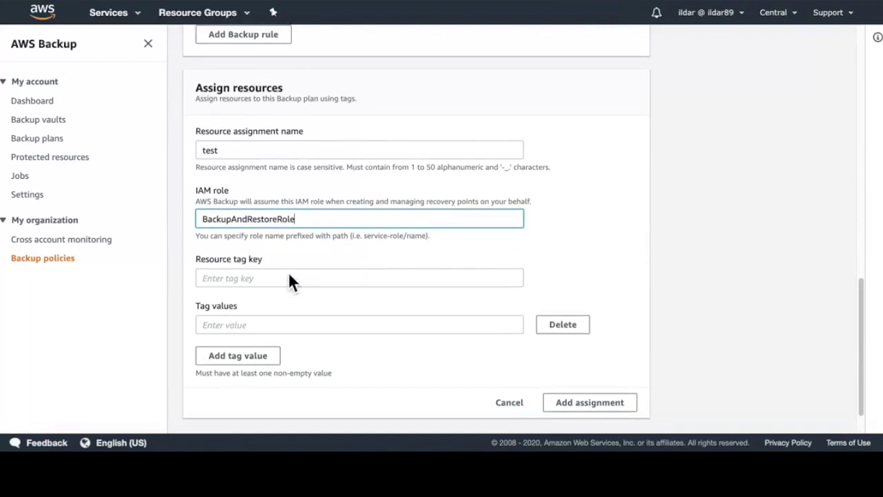
left_click(288, 277)
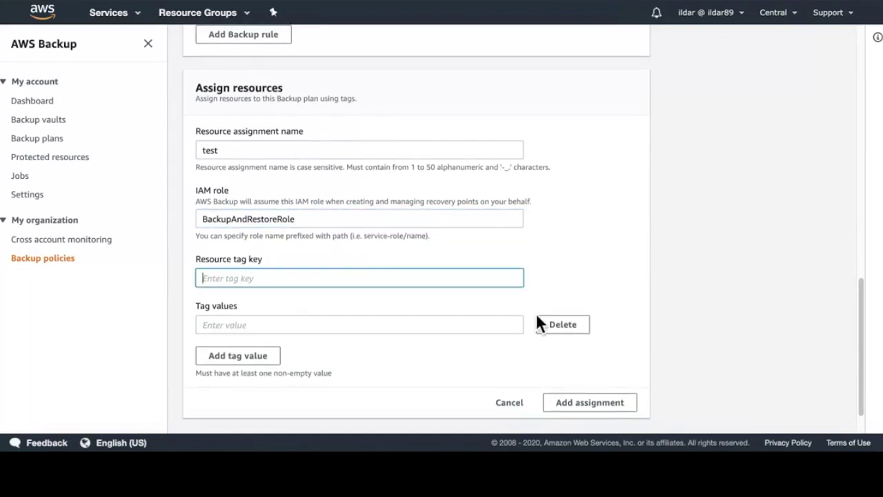
type("Name")
scroll(361, 294, "down", 2)
left_click(341, 308)
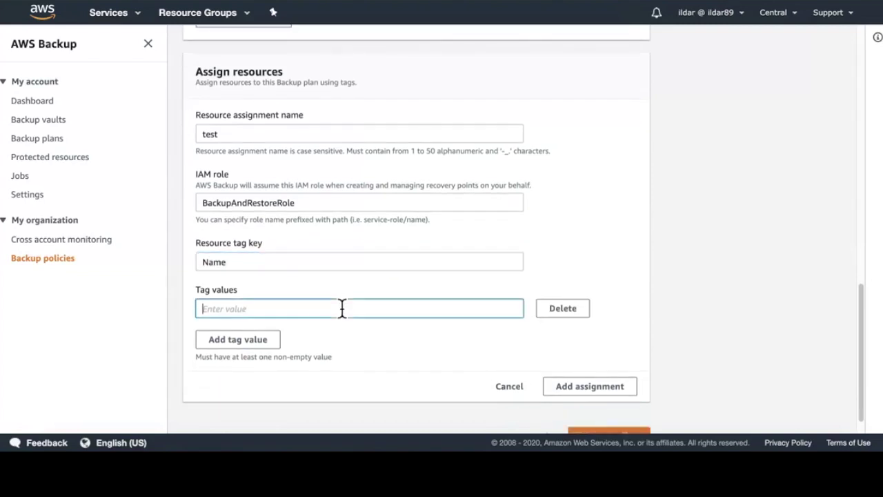
type("test")
left_click(673, 360)
left_click(590, 386)
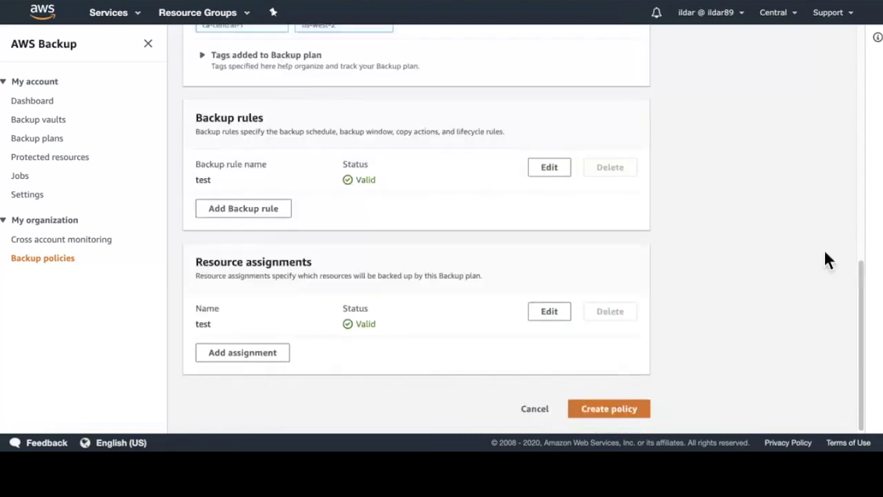
scroll(329, 170, "up", 5)
Step: Review MyFirstPolicy's JSON, then return to the visual editor and create the policy
left_click(301, 179)
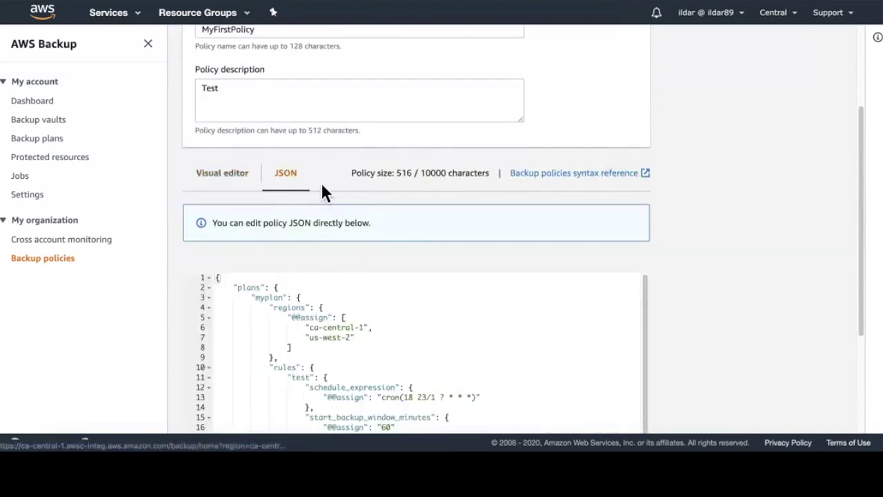
scroll(510, 276, "down", 1)
scroll(490, 272, "down", 1)
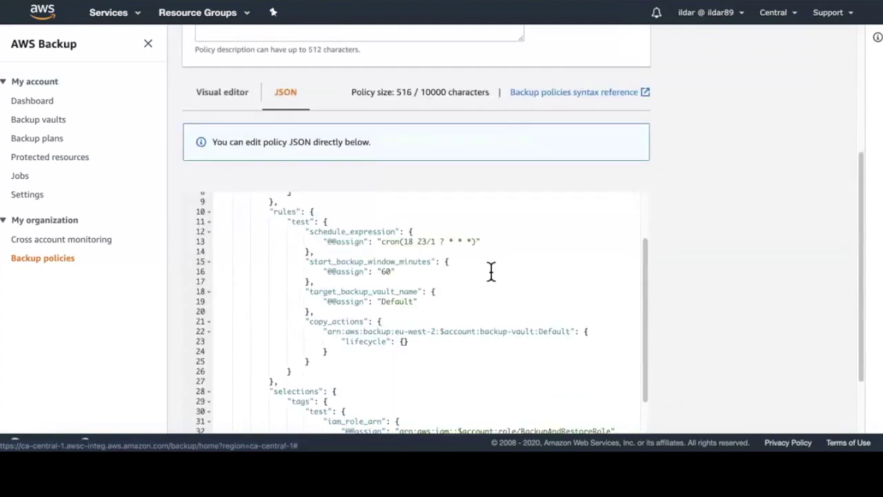
scroll(491, 272, "up", 1)
scroll(721, 230, "up", 2)
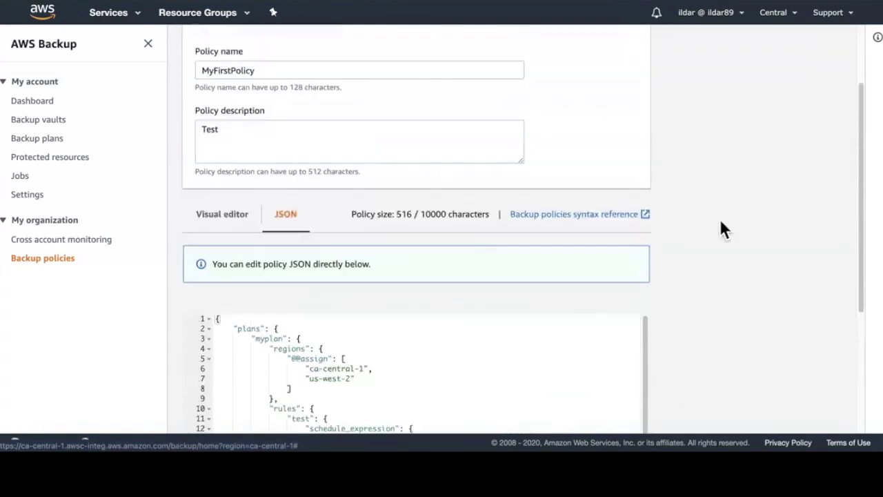
left_click(218, 231)
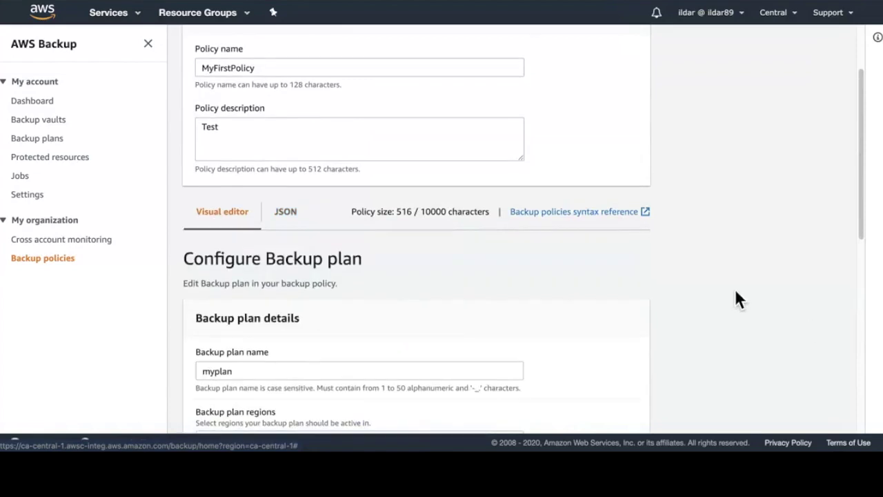
scroll(731, 299, "down", 10)
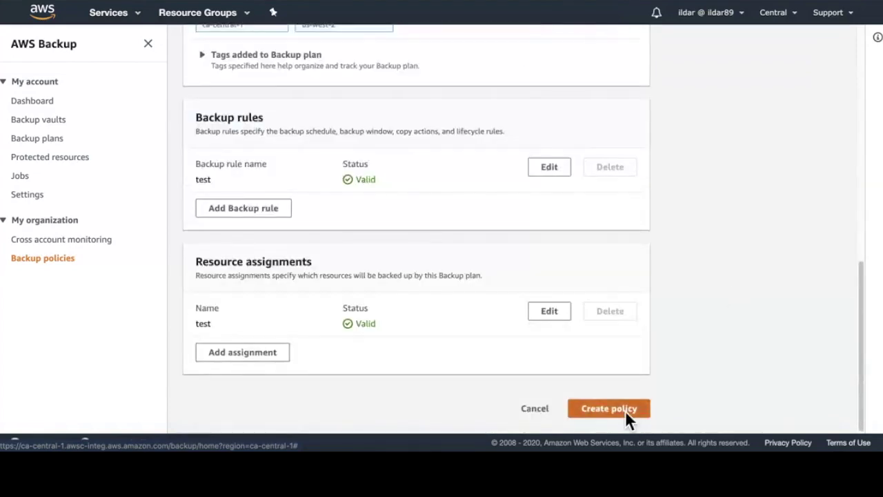
left_click(627, 414)
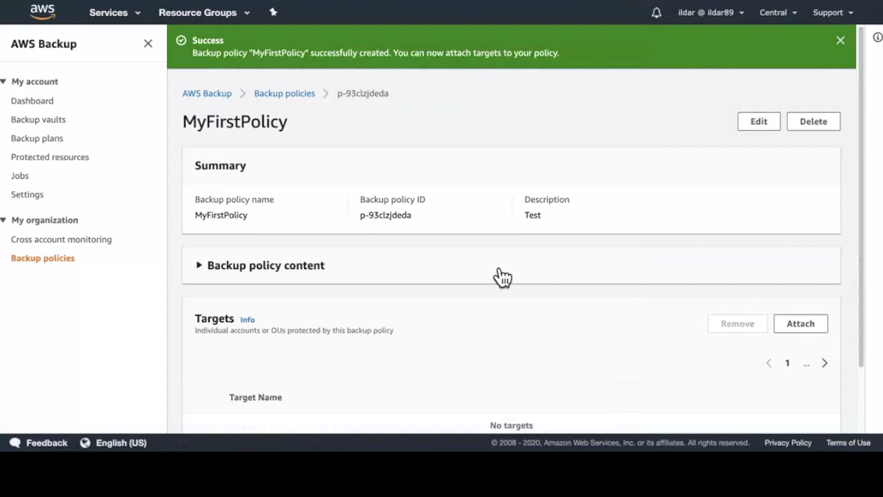
Step: Attach MyFirstPolicy to the organization's master account
scroll(477, 172, "down", 2)
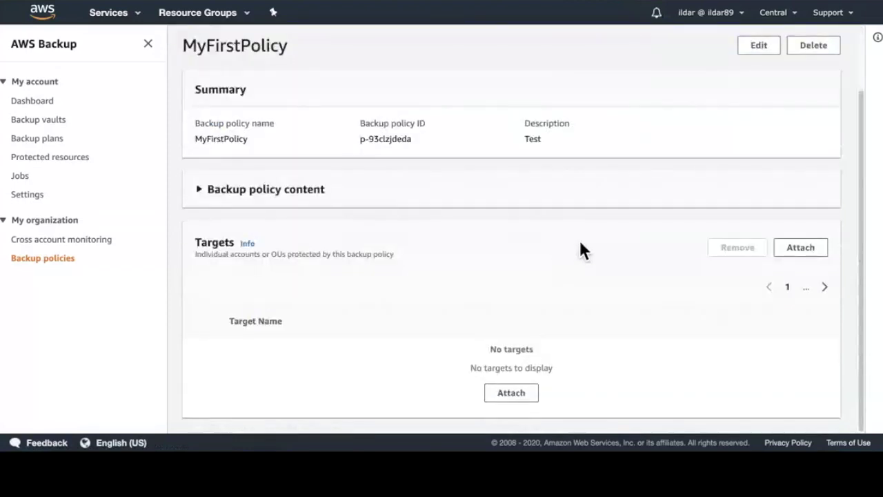
left_click(800, 249)
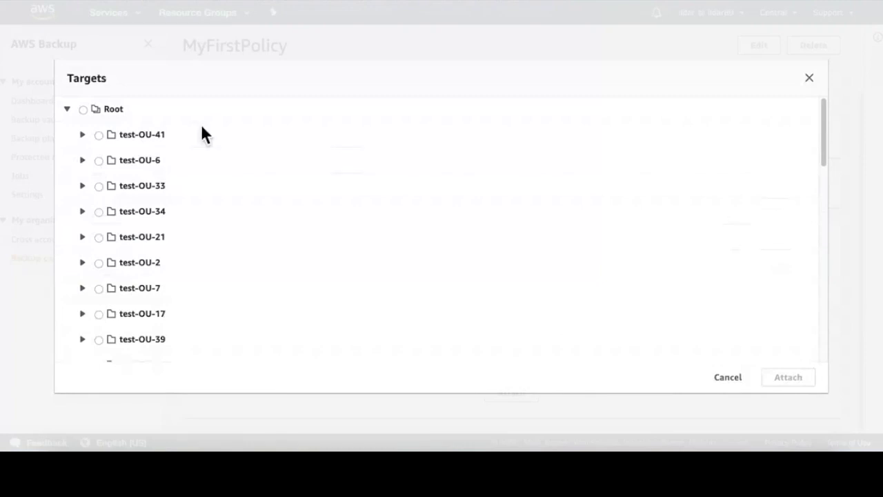
left_click(83, 110)
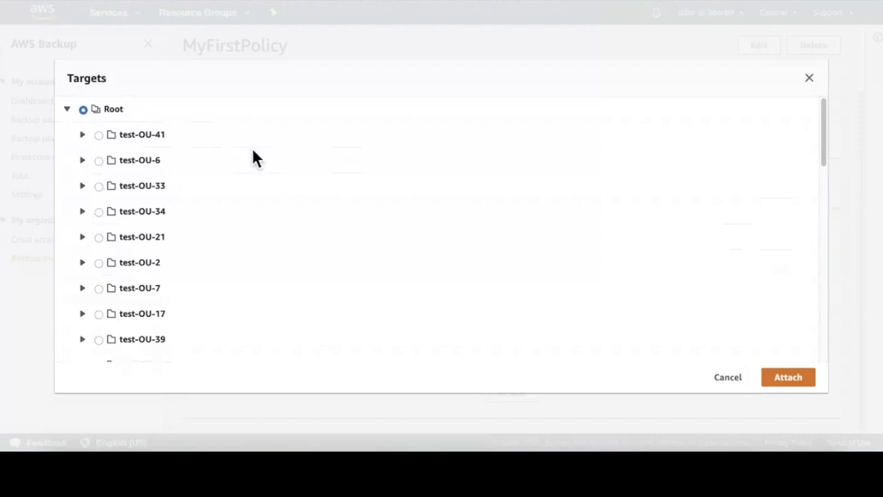
scroll(242, 149, "down", 2)
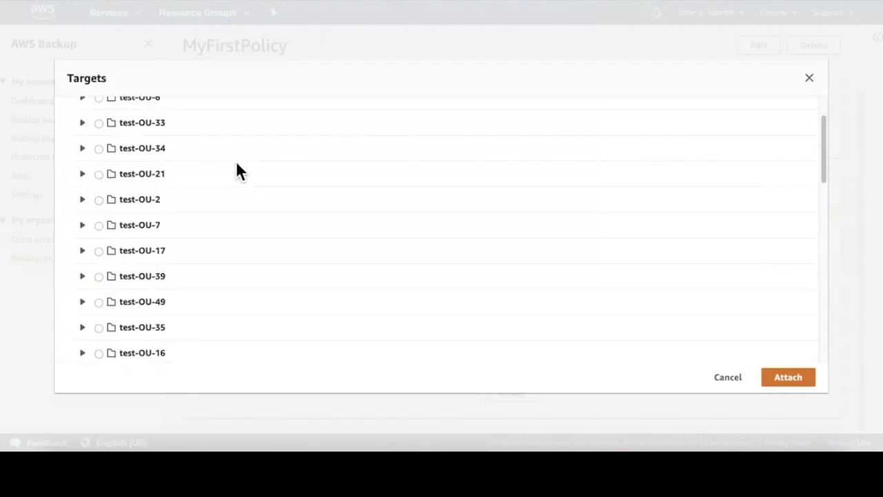
scroll(237, 172, "down", 4)
left_click(222, 267)
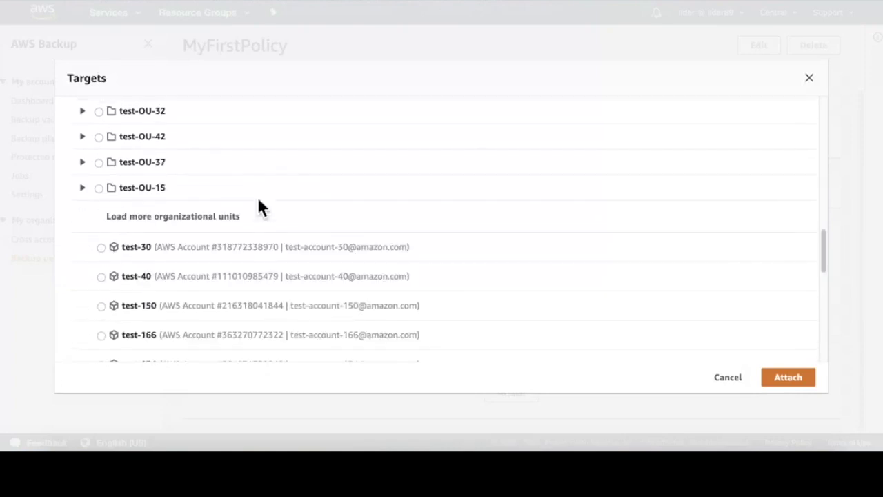
scroll(259, 201, "down", 6)
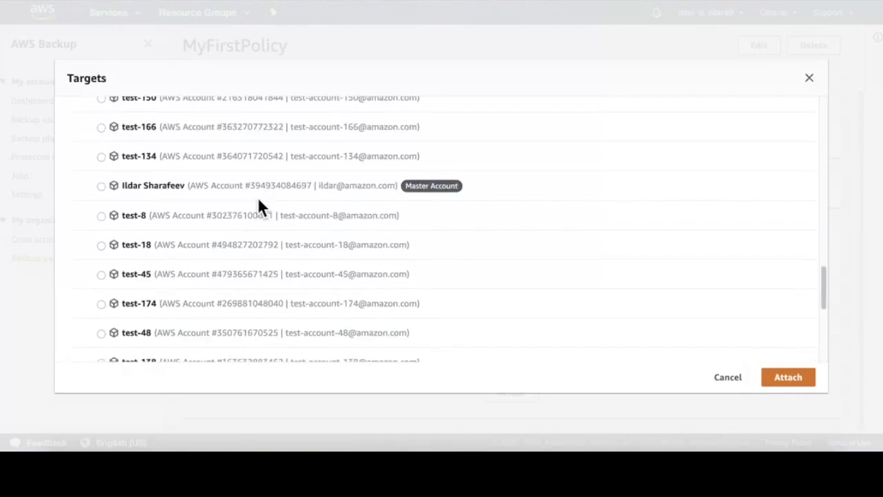
left_click(806, 395)
Step: Attach MyFirstPolicy to cryoTestConsoleAccount as well
left_click(817, 327)
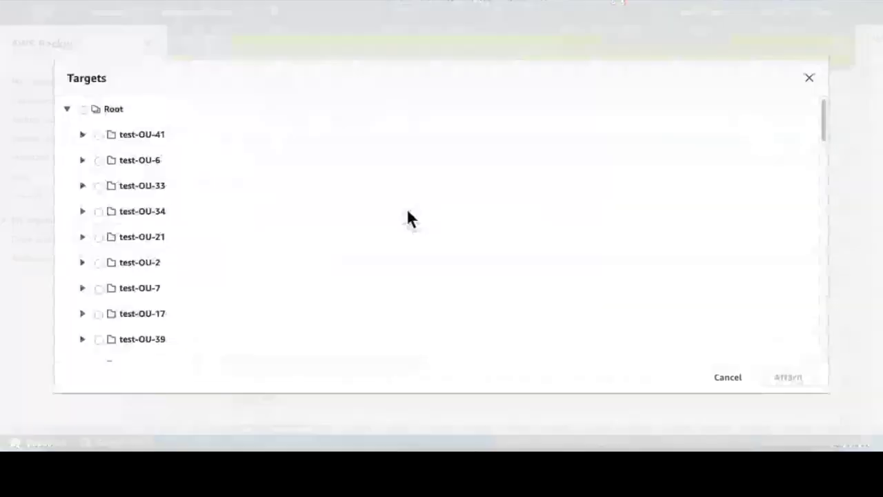
scroll(415, 219, "down", 15)
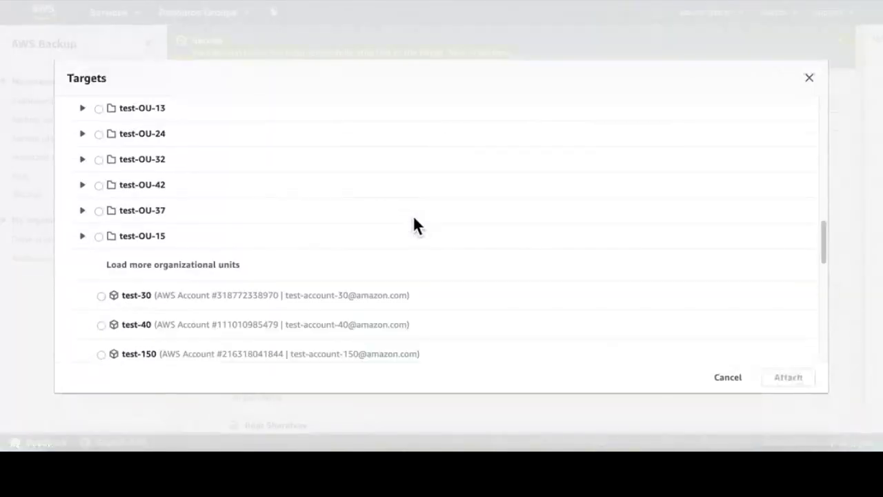
scroll(412, 221, "down", 7)
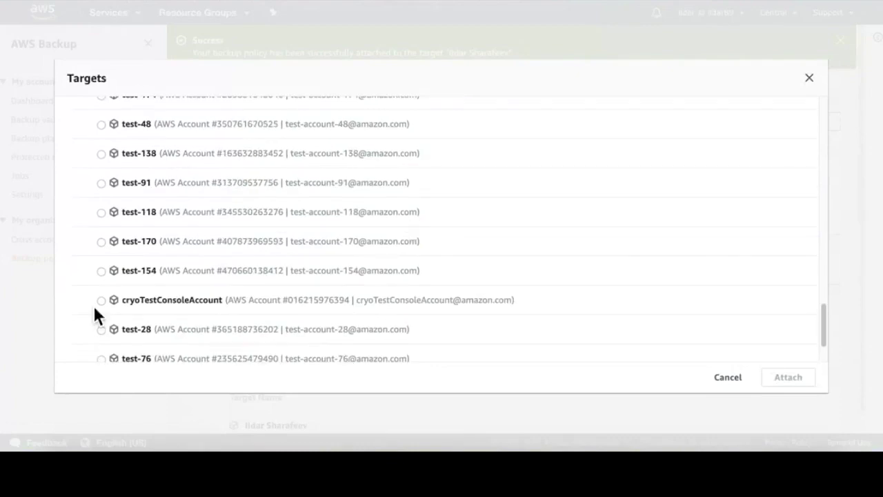
left_click(101, 301)
left_click(797, 382)
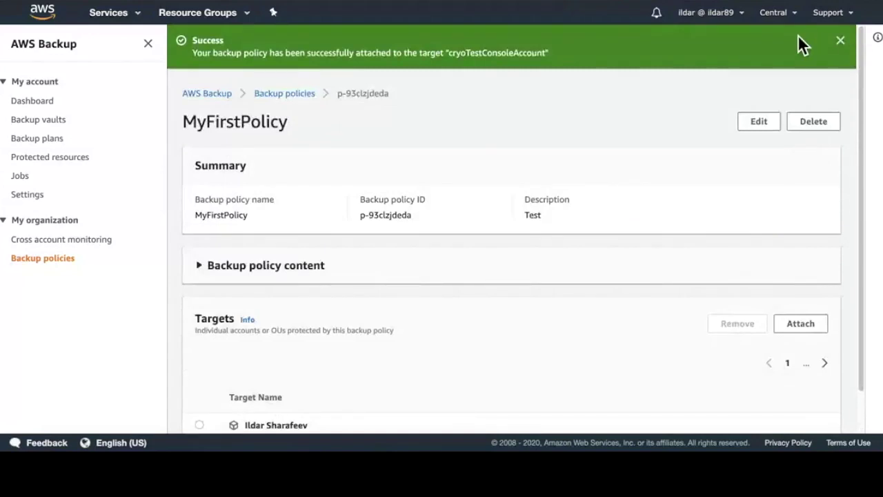
left_click(841, 42)
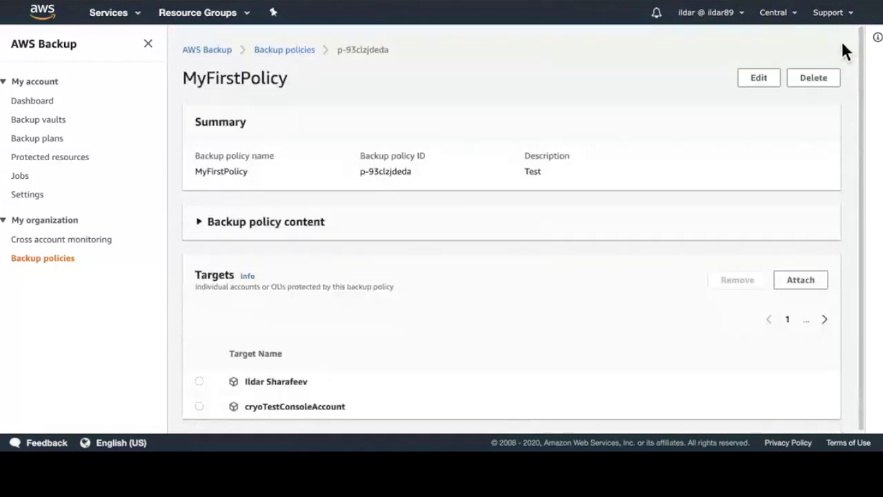
Step: Open the myplan backup plan from the Backup plans list
left_click(58, 146)
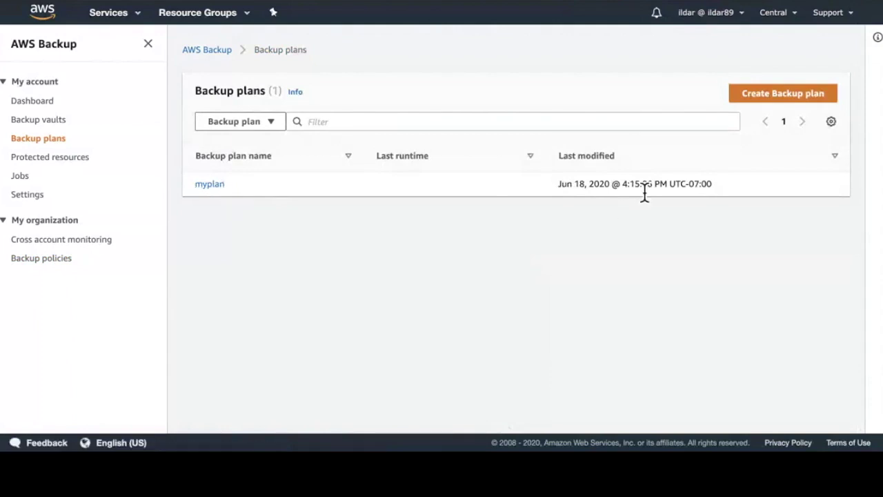
left_click(211, 185)
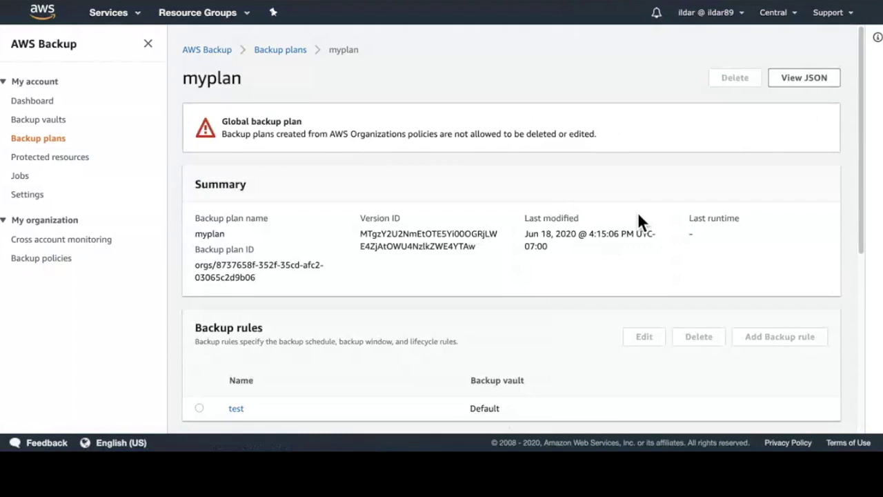
scroll(573, 234, "down", 1)
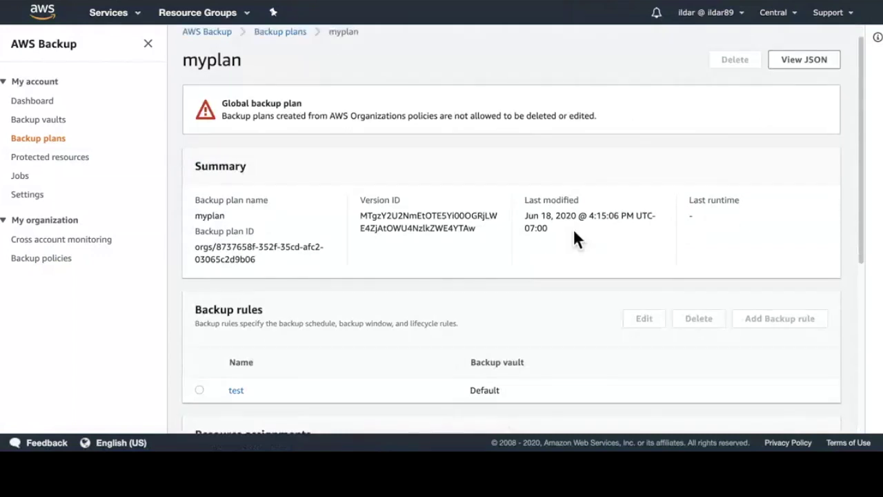
scroll(560, 207, "down", 2)
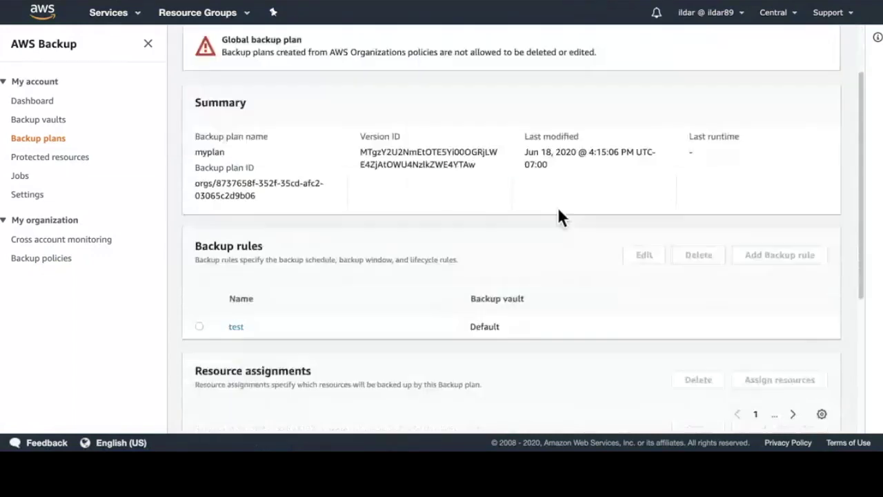
Step: Inspect the test rule's details and highlight its cron expression
left_click(237, 332)
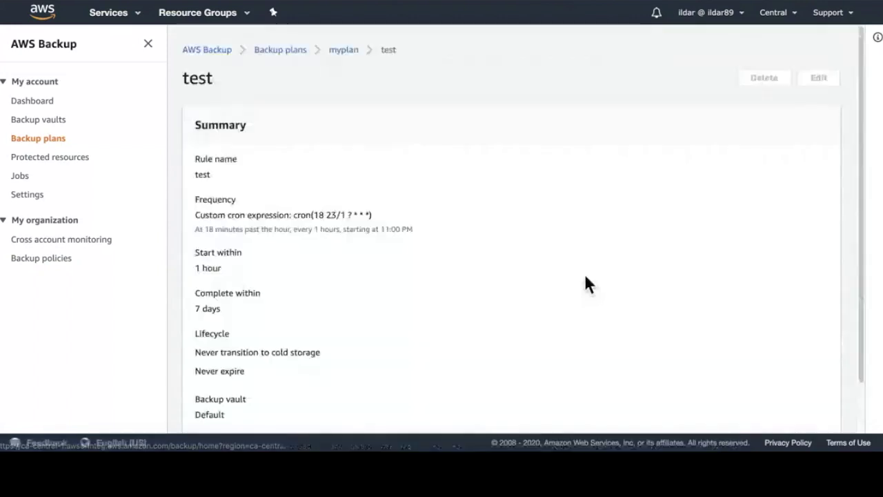
scroll(338, 320, "down", 1)
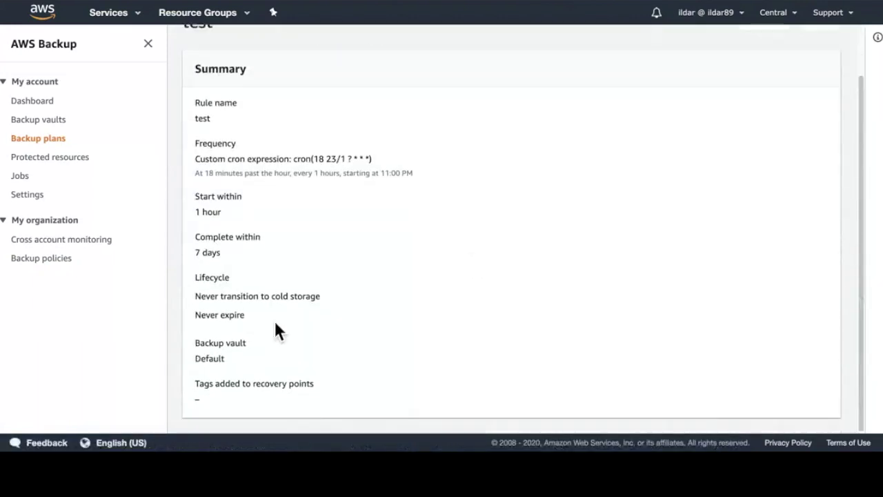
left_click_drag(248, 366, 562, 266)
left_click(564, 267)
left_click_drag(372, 160, 299, 166)
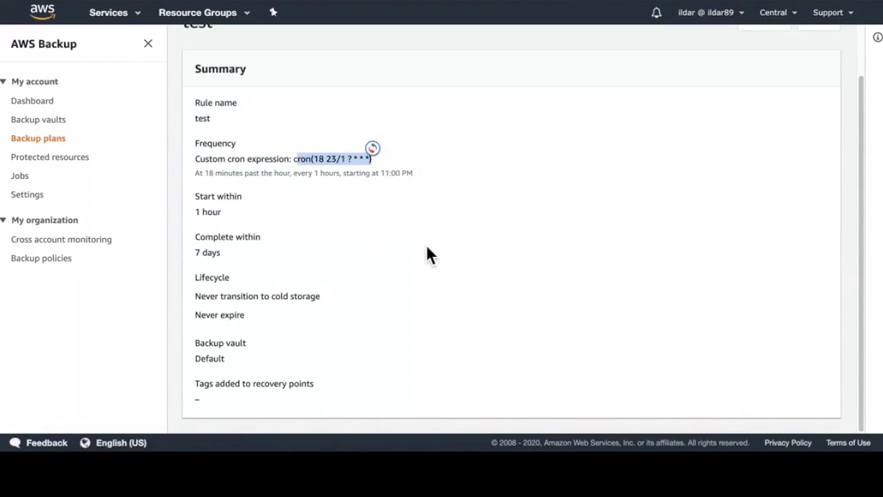
scroll(421, 268, "up", 2)
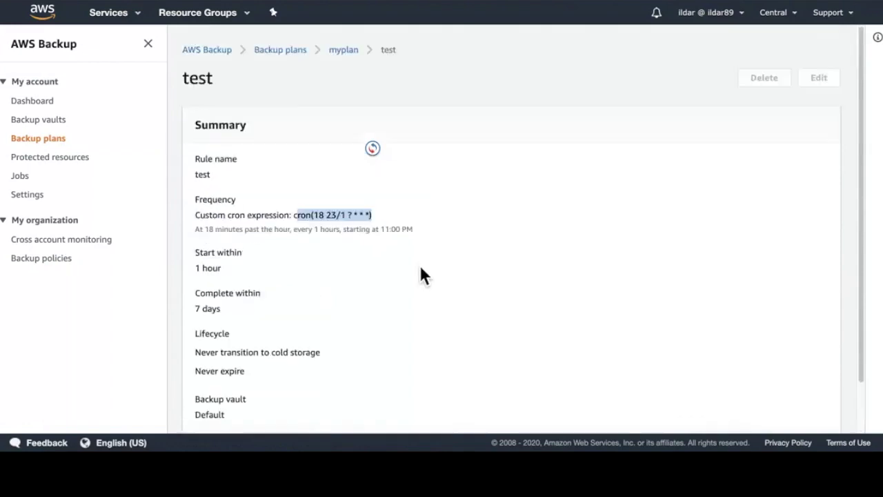
Step: Go back to myplan and open the test resource assignment
left_click(349, 103)
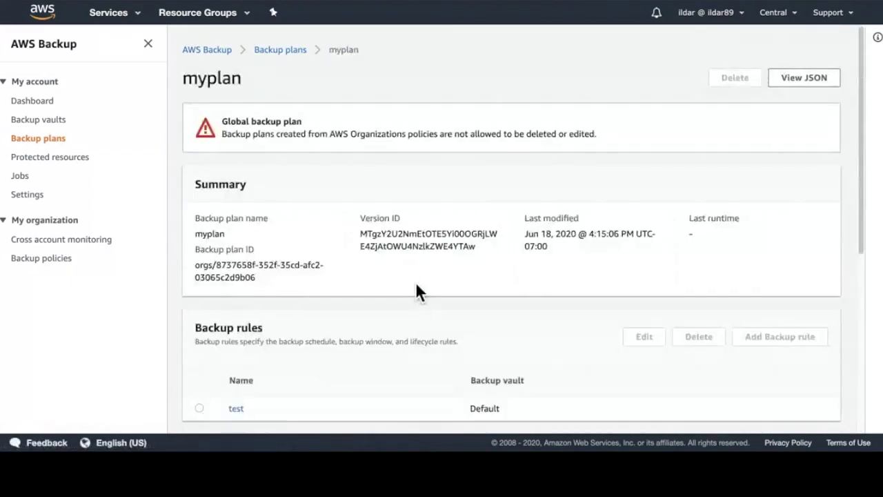
scroll(414, 294, "down", 5)
left_click(242, 243)
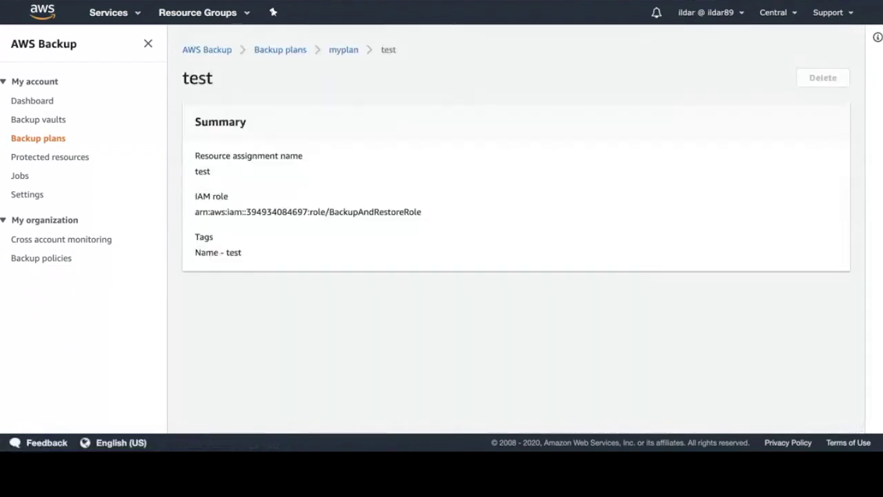
Step: Check the Name - test tag, then go via Backup plans to Cross account monitoring
left_click_drag(250, 256, 179, 254)
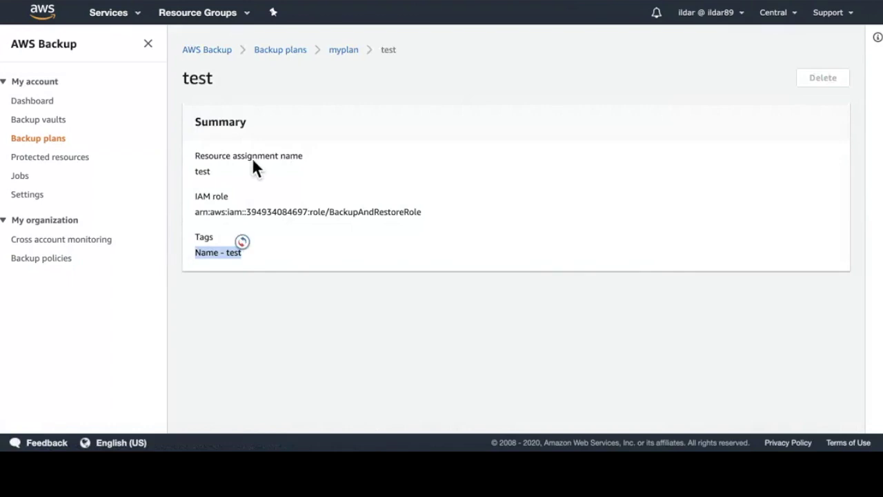
left_click(317, 269)
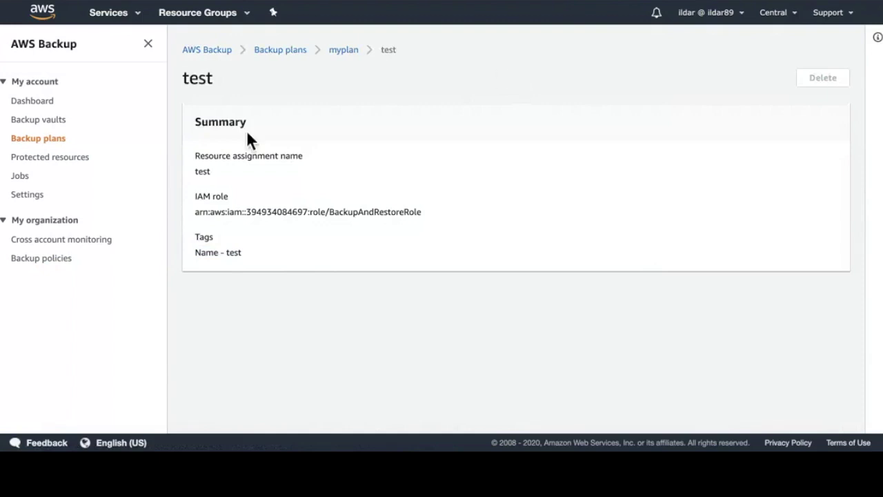
left_click(58, 142)
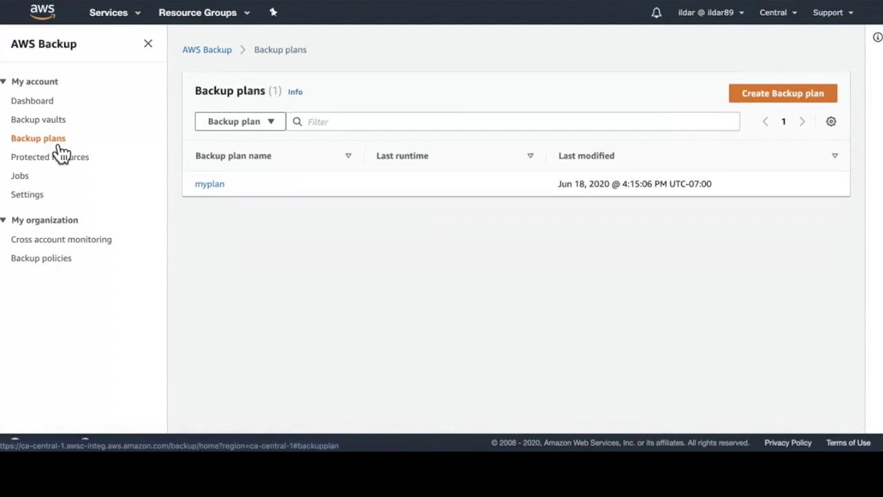
left_click(74, 247)
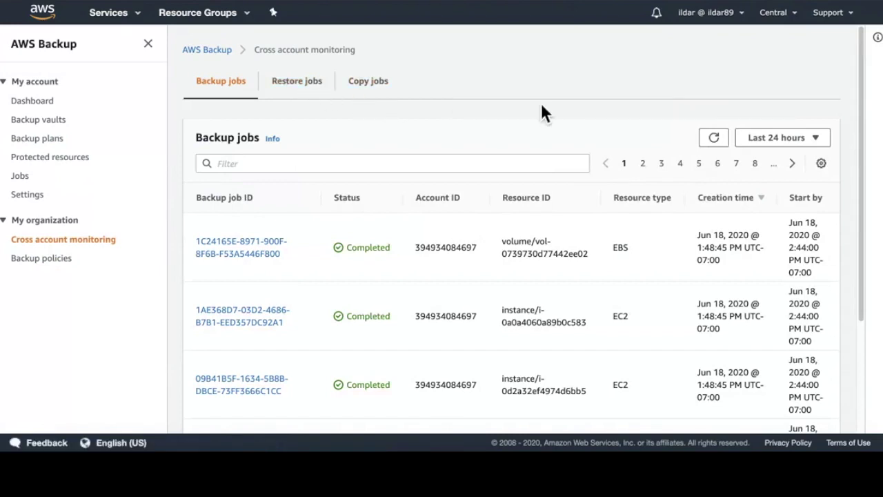
Step: Filter the cross-account backup jobs by Account to the single member account
scroll(542, 112, "down", 1)
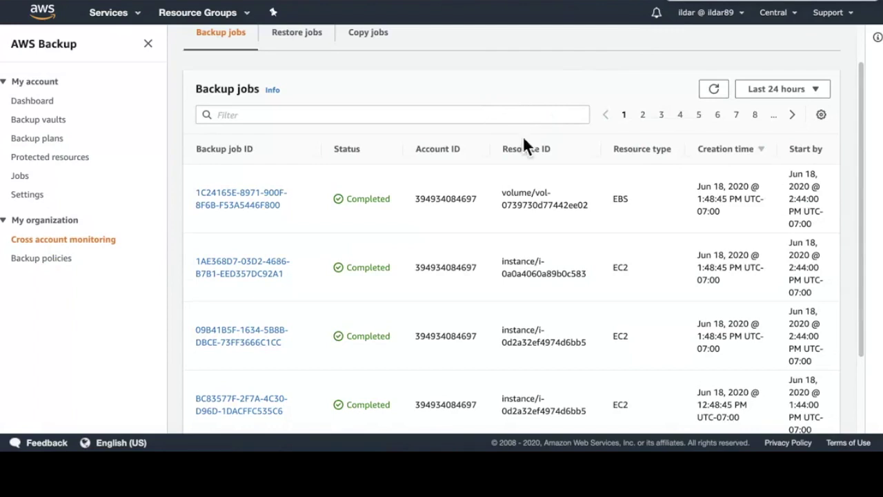
left_click_drag(482, 198, 414, 201)
scroll(601, 179, "down", 1)
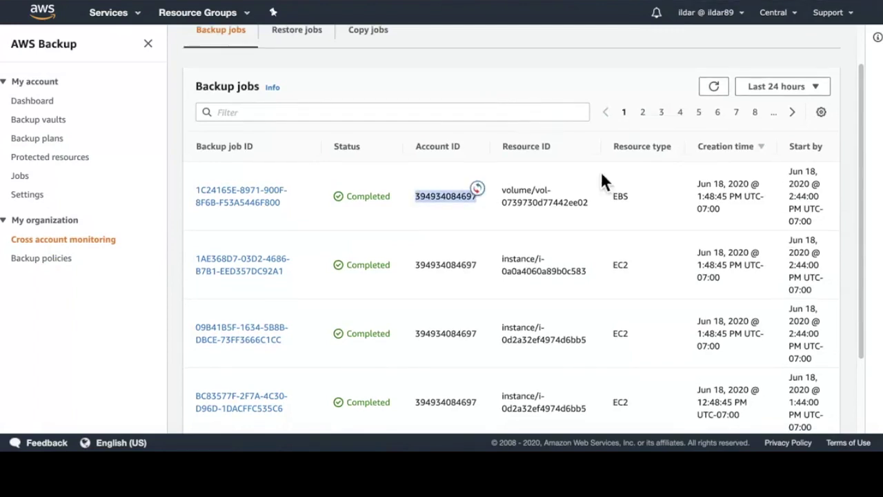
left_click(432, 115)
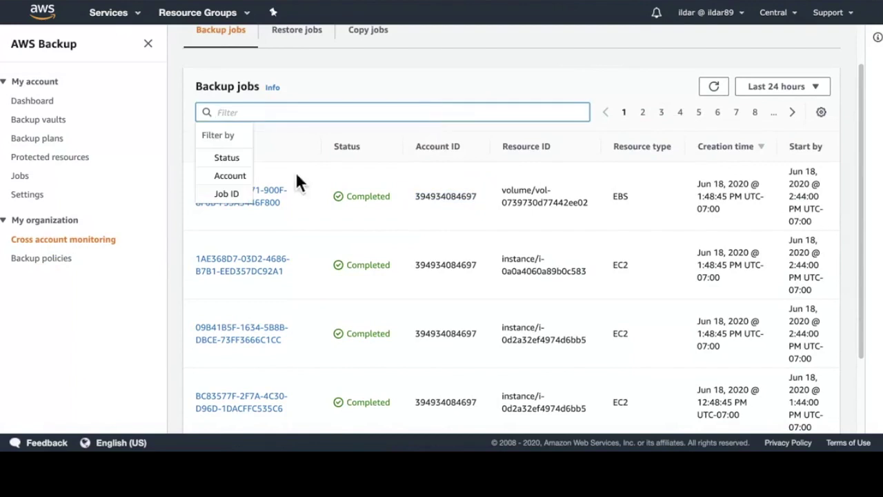
left_click(234, 176)
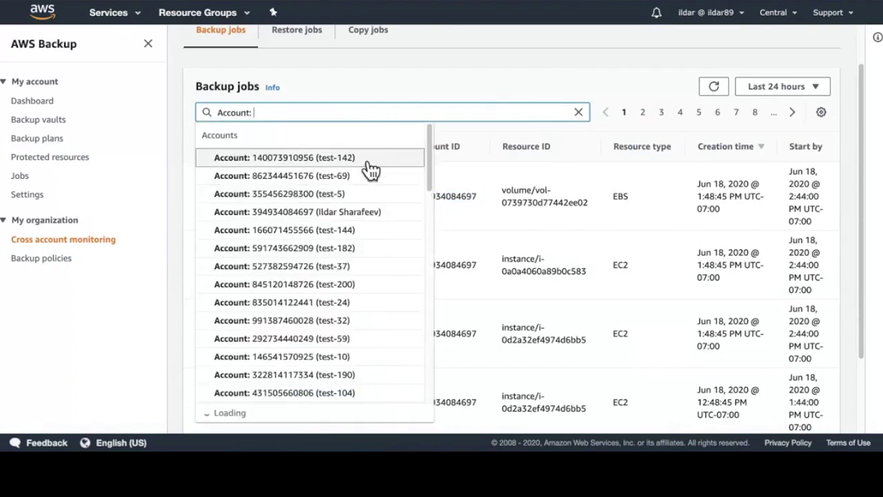
left_click(381, 216)
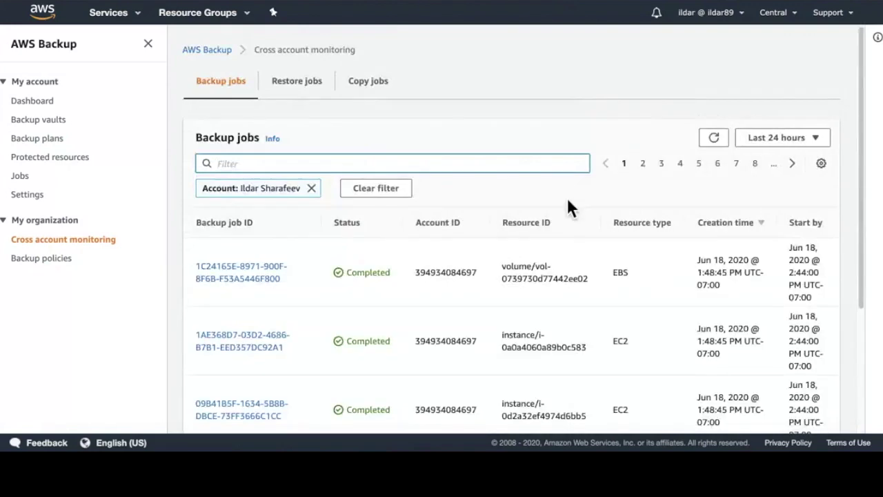
Step: Add a Status filter showing only Completed backup jobs
scroll(567, 200, "down", 2)
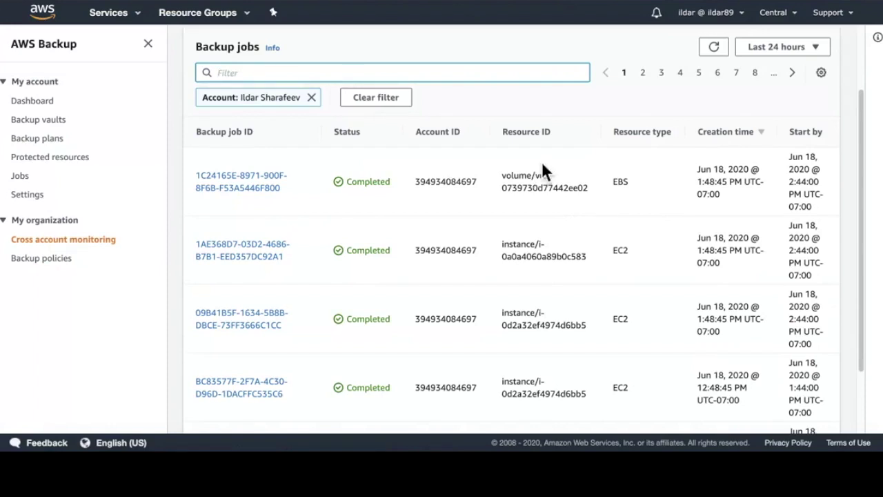
left_click(371, 74)
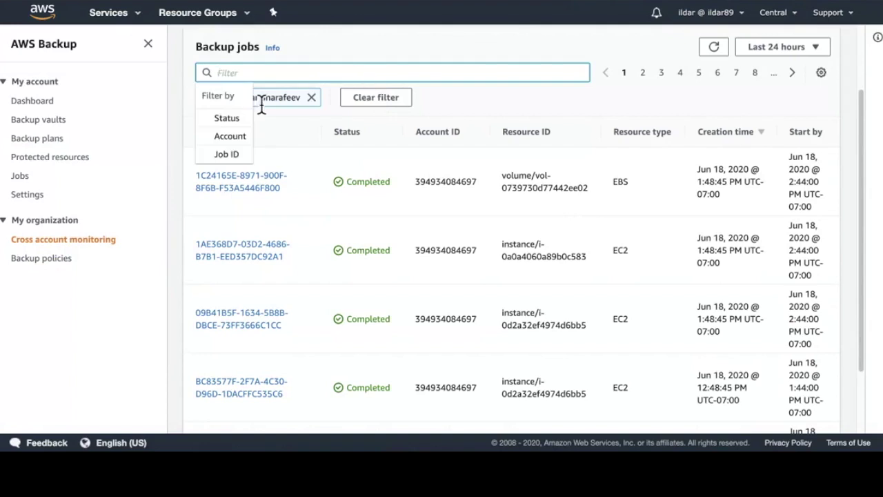
left_click(249, 115)
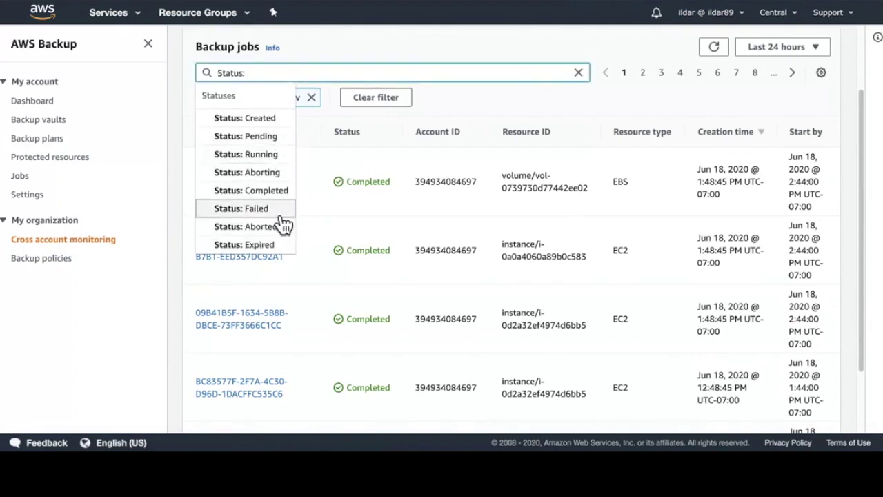
left_click(279, 193)
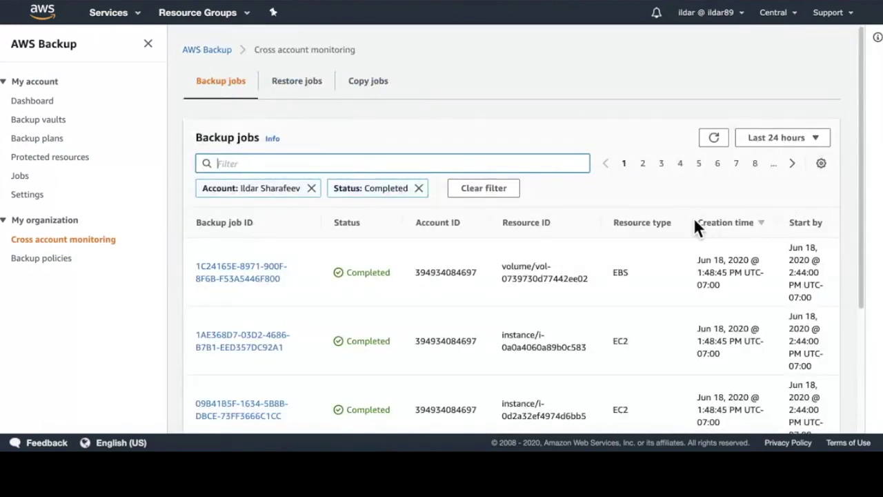
scroll(591, 221, "down", 4)
scroll(588, 221, "up", 3)
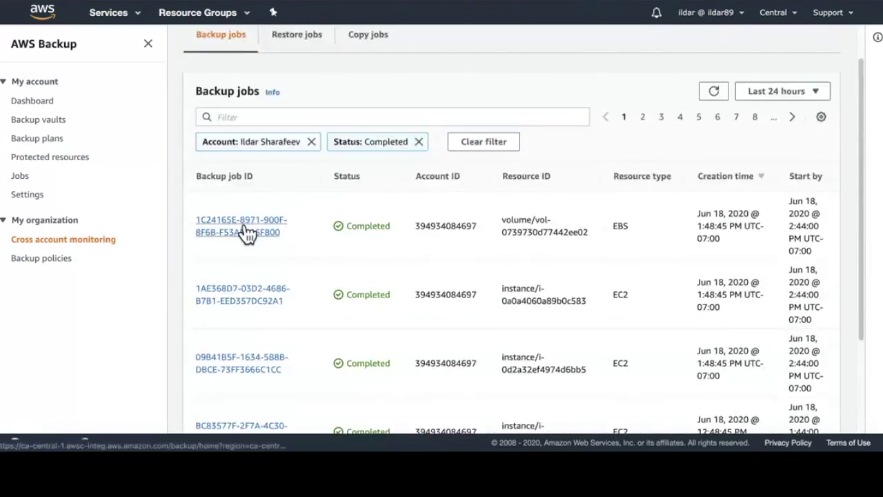
Step: Open the first completed job's details, review its account info, and follow the Recovery point ARN link
left_click(243, 232)
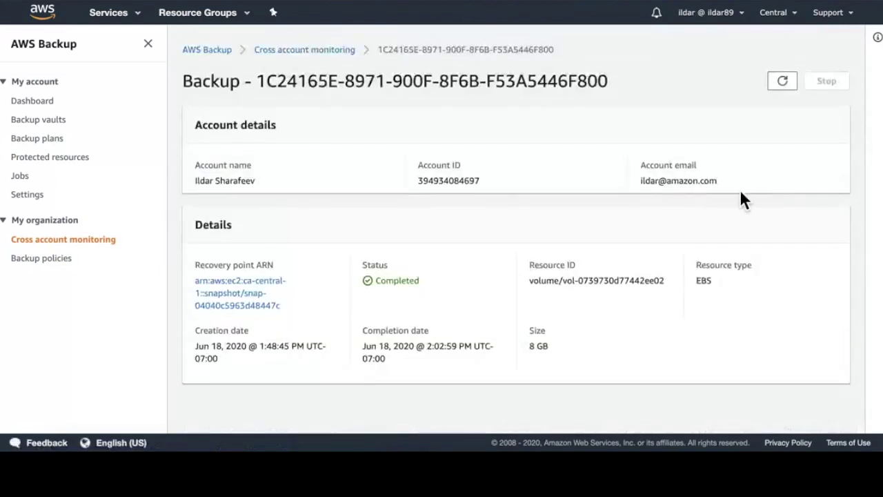
left_click_drag(741, 186, 233, 158)
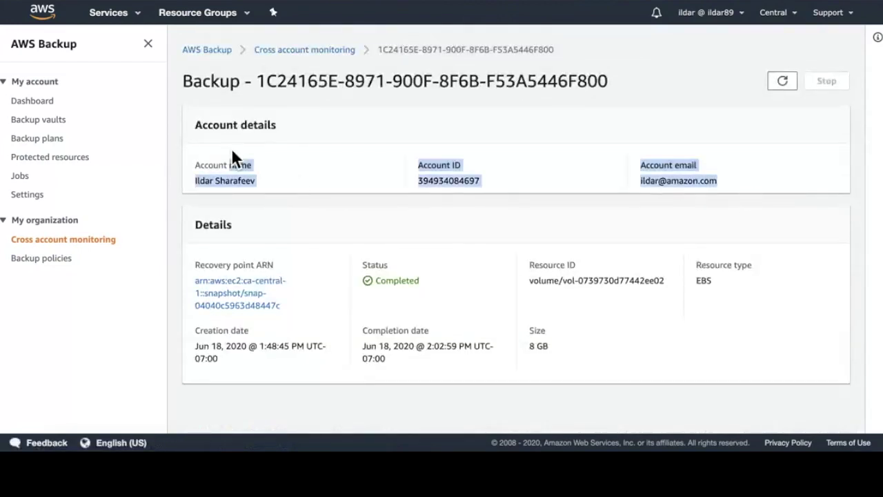
left_click(278, 137)
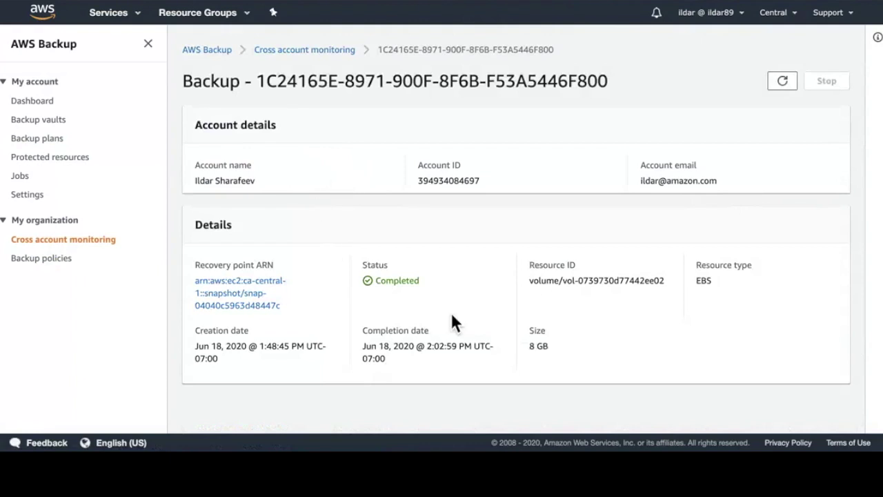
left_click(247, 306)
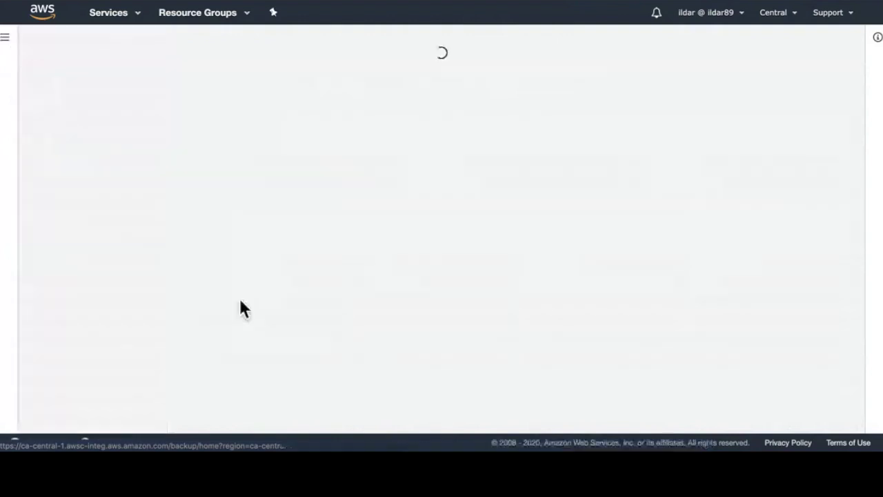
Step: Check the recovery point's Backup plan ID & version, then return to the Backup plans list
scroll(448, 117, "down", 1)
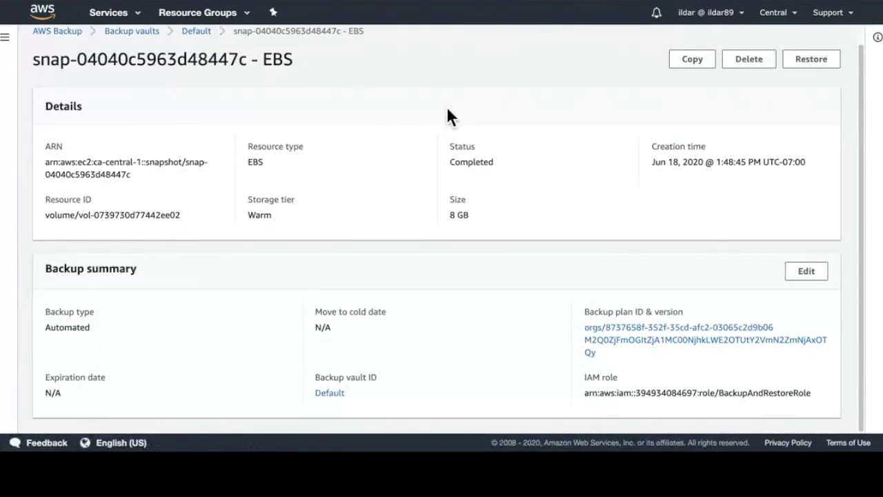
left_click_drag(598, 353, 586, 334)
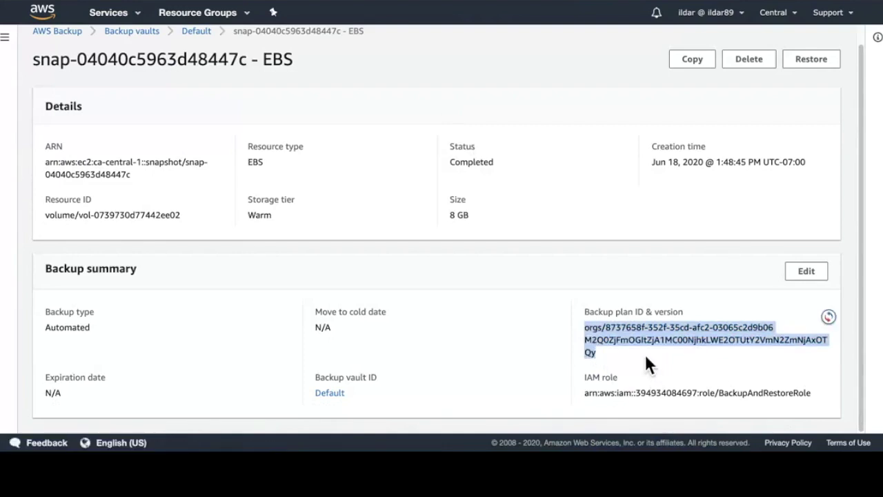
left_click(616, 353)
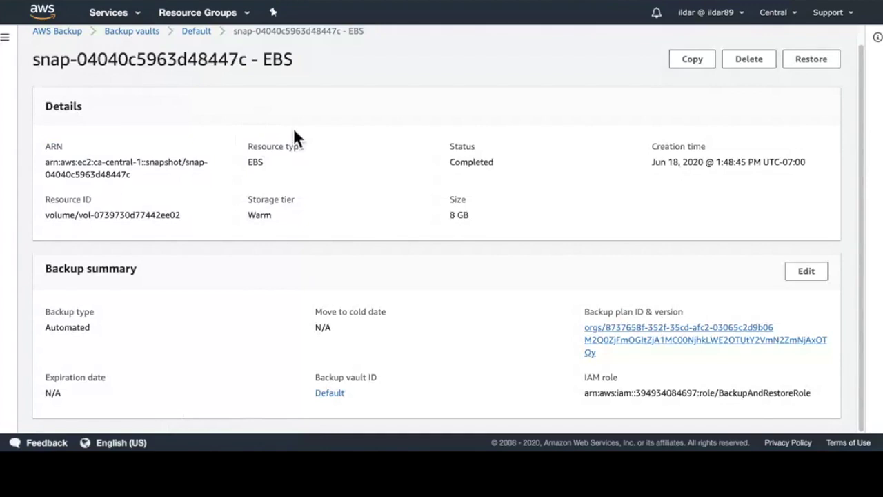
left_click(6, 37)
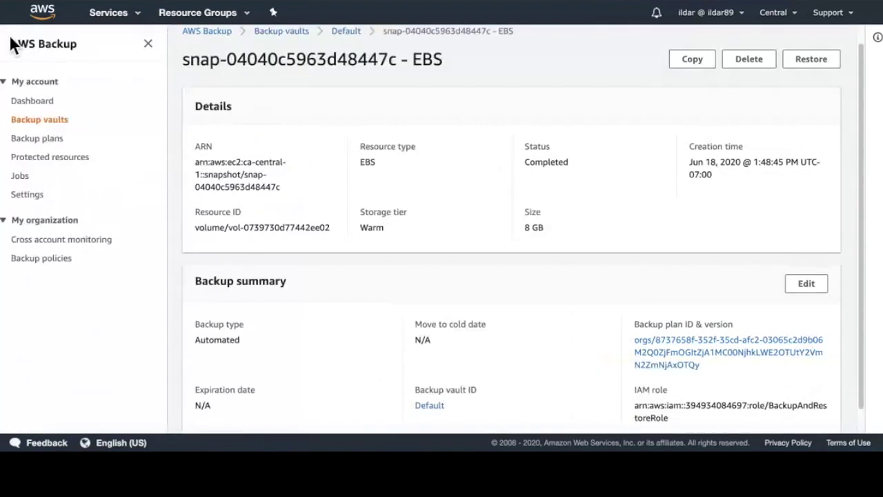
left_click(49, 143)
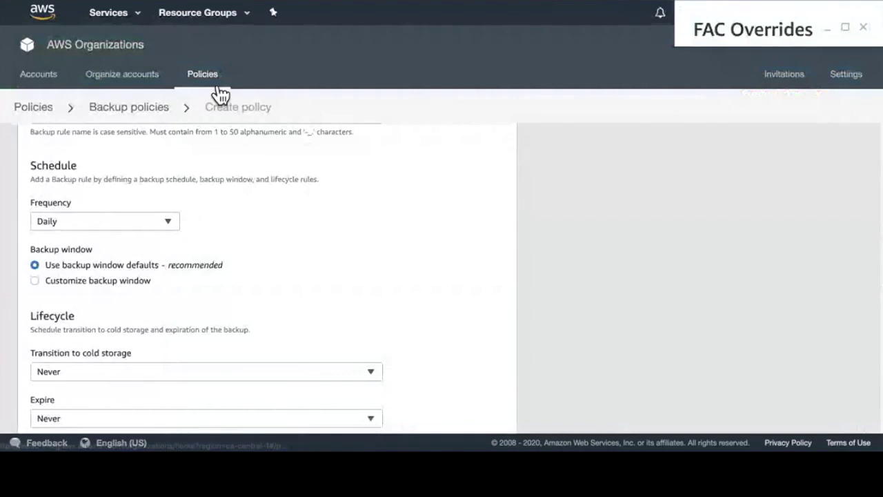
Step: Go to Policies > Backup policies, select policy er, and open its Edit policy form
left_click(218, 95)
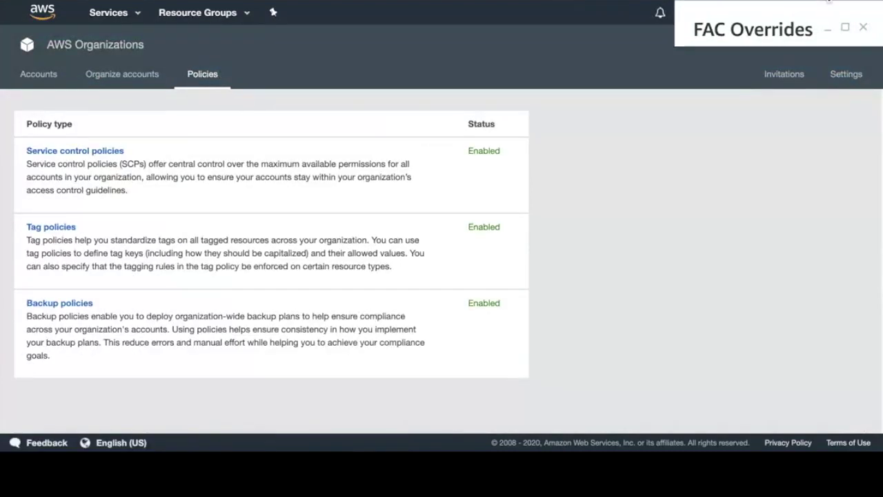
left_click(71, 305)
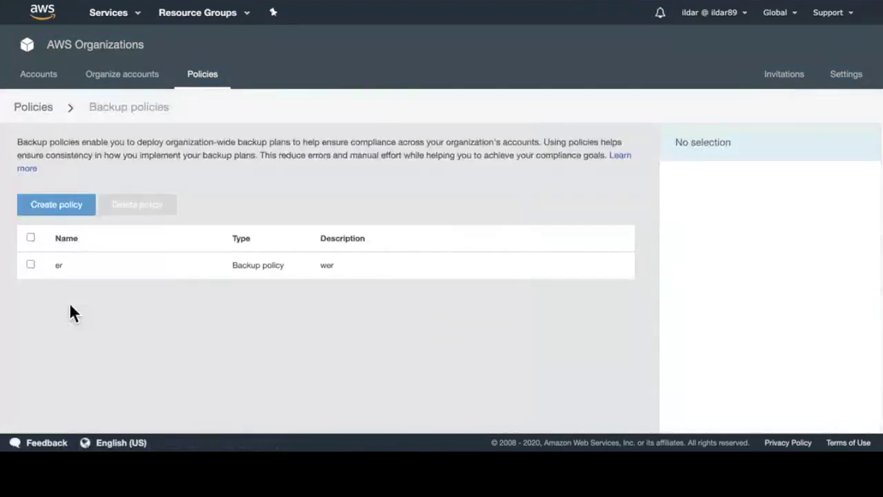
left_click(40, 266)
left_click(707, 282)
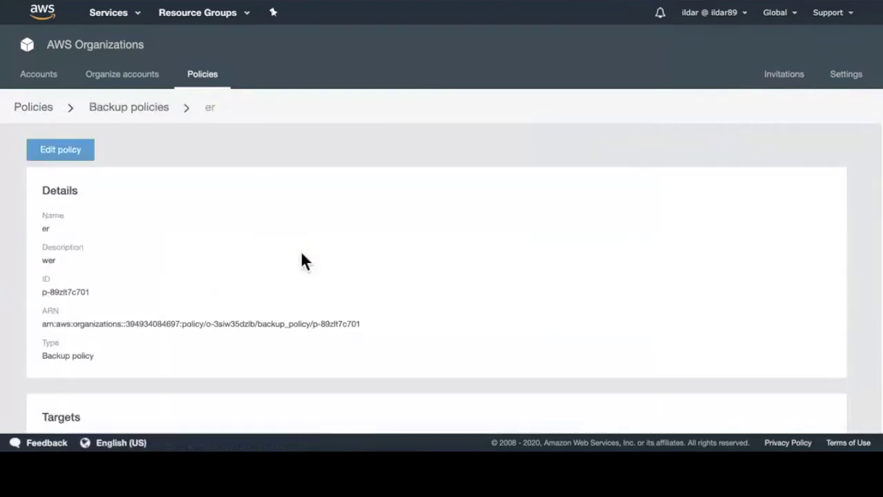
left_click(91, 155)
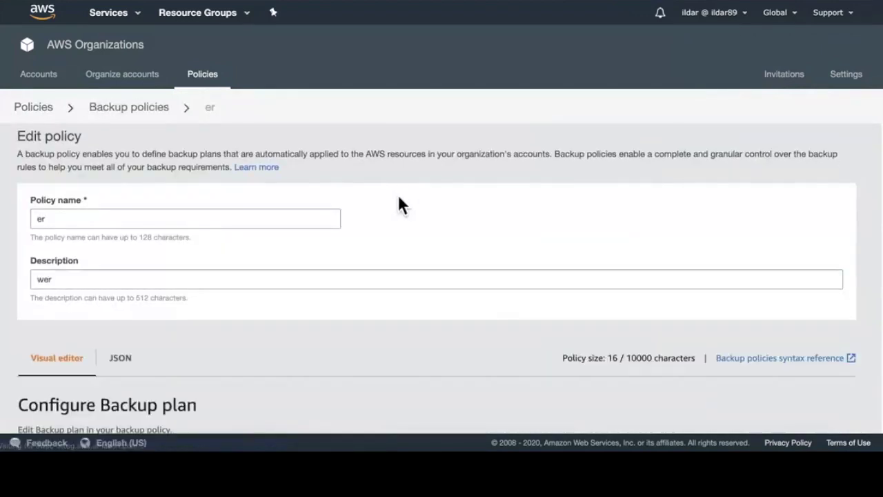
Step: Scroll through the er policy's Configure Backup plan settings
scroll(409, 205, "down", 3)
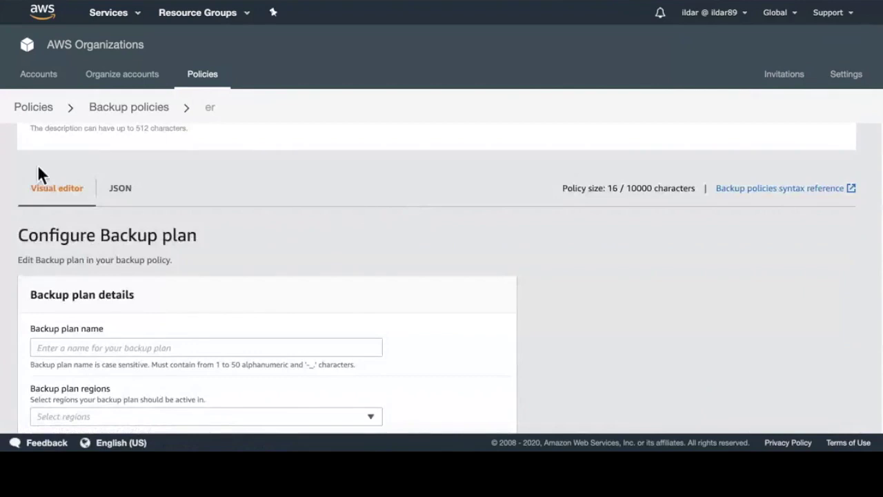
scroll(6, 253, "down", 1)
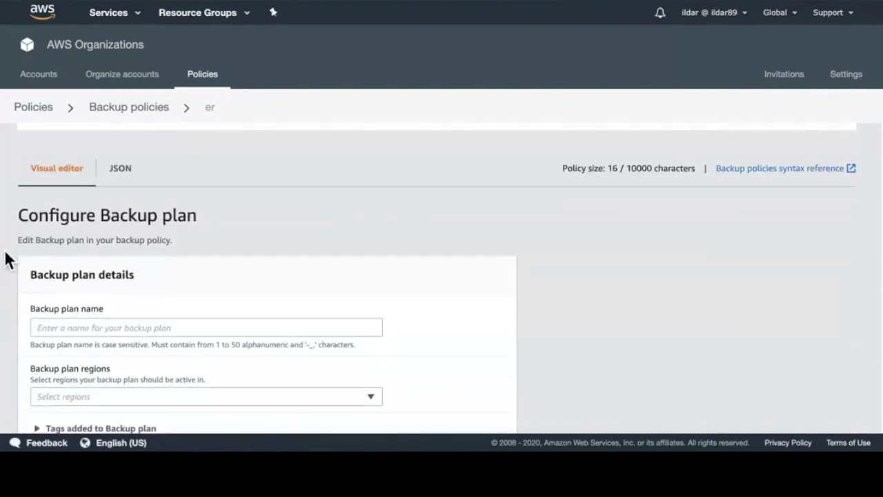
scroll(7, 257, "down", 2)
scroll(6, 257, "up", 4)
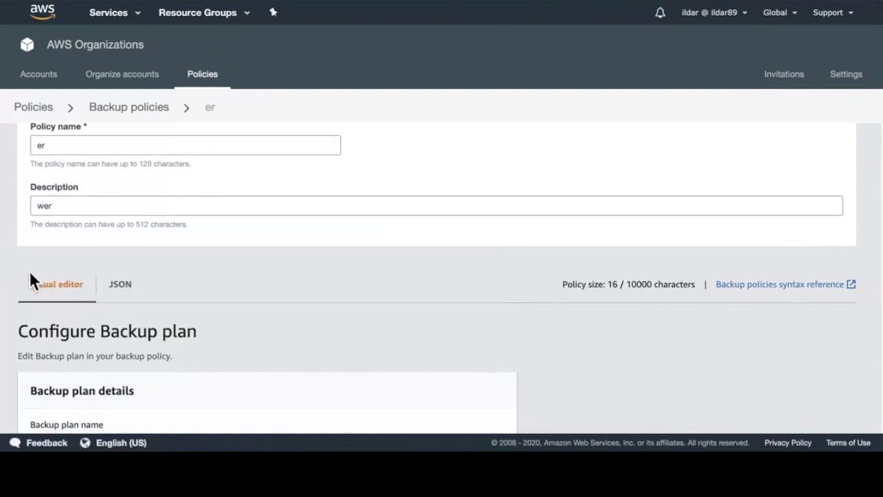
scroll(31, 272, "down", 1)
scroll(30, 271, "down", 1)
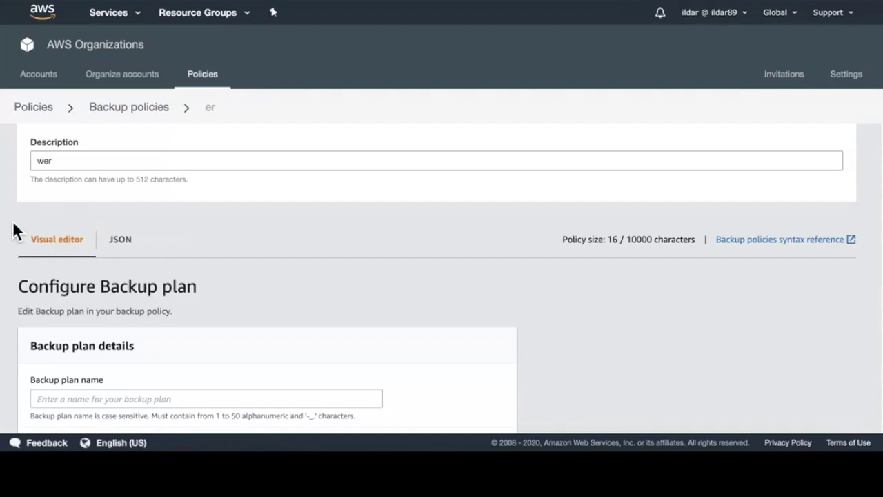
scroll(17, 233, "down", 3)
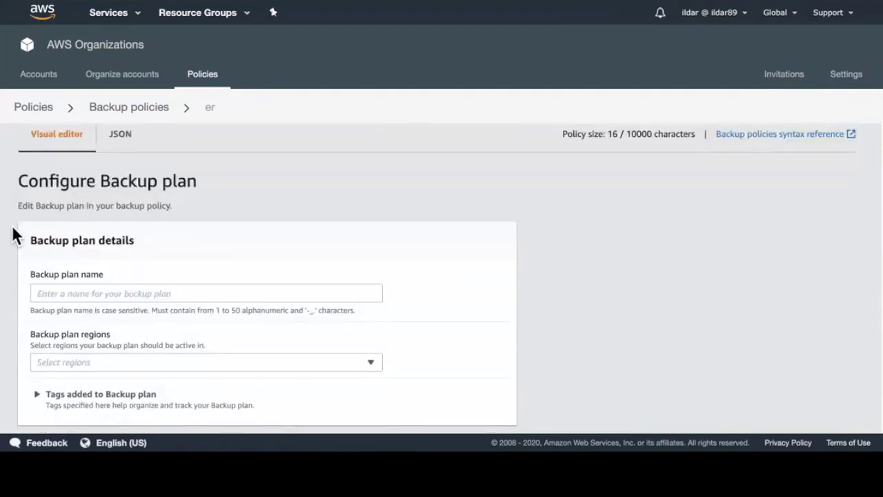
scroll(17, 235, "up", 3)
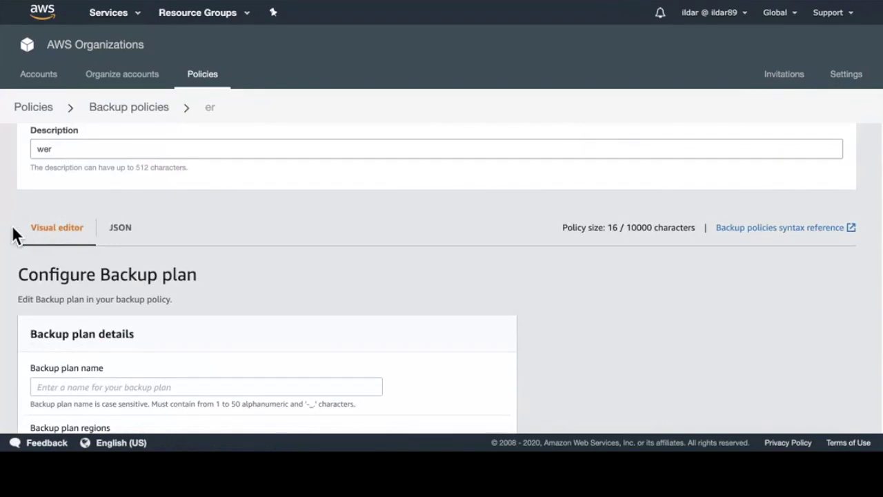
scroll(16, 234, "down", 10)
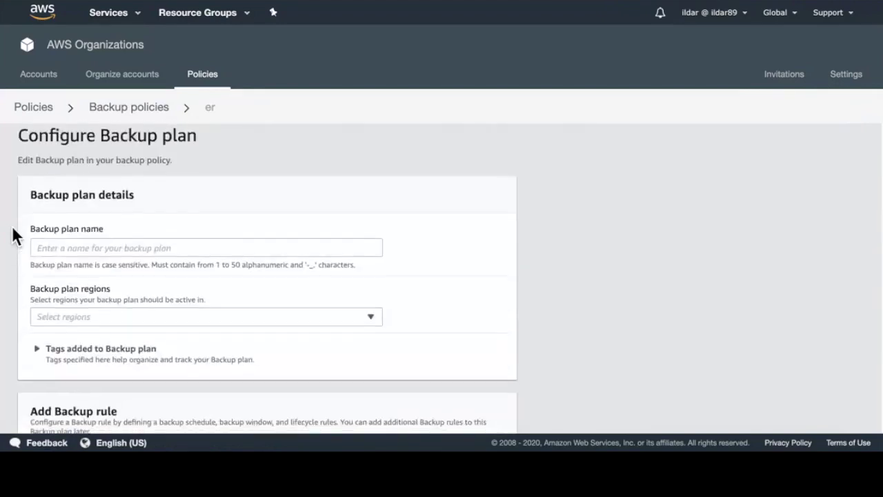
scroll(17, 234, "down", 5)
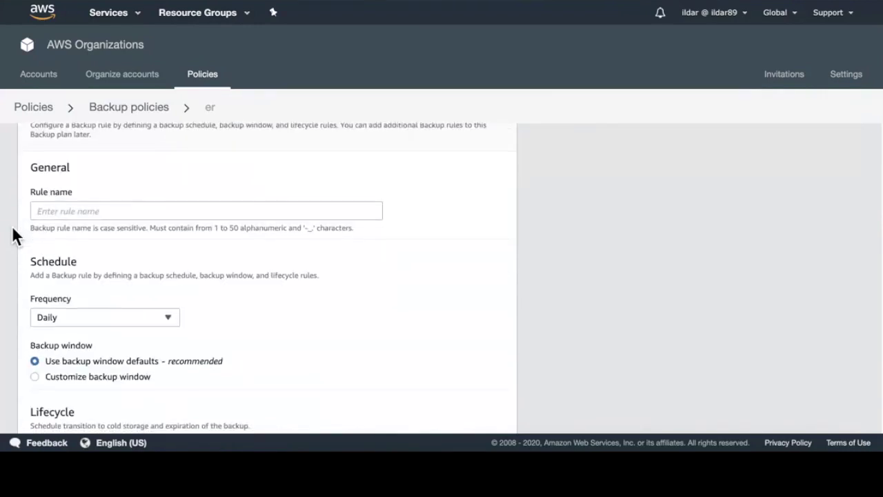
scroll(17, 238, "down", 5)
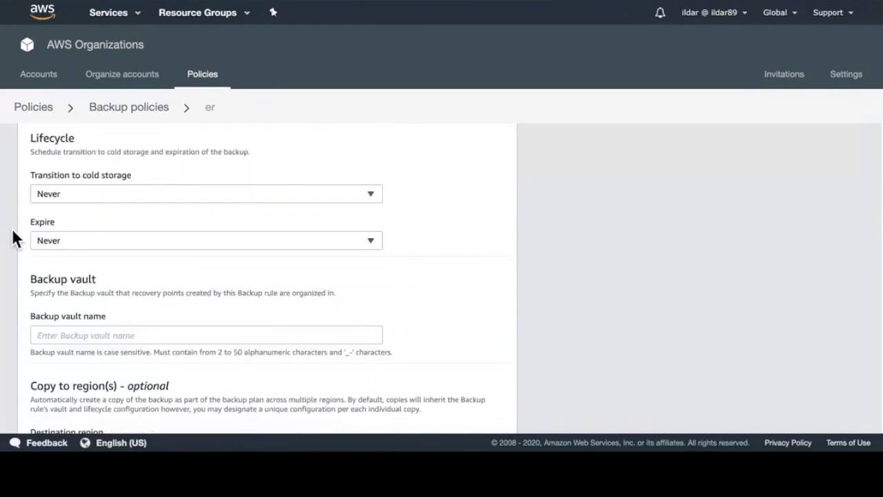
scroll(13, 232, "down", 2)
scroll(11, 235, "down", 1)
scroll(12, 236, "up", 1)
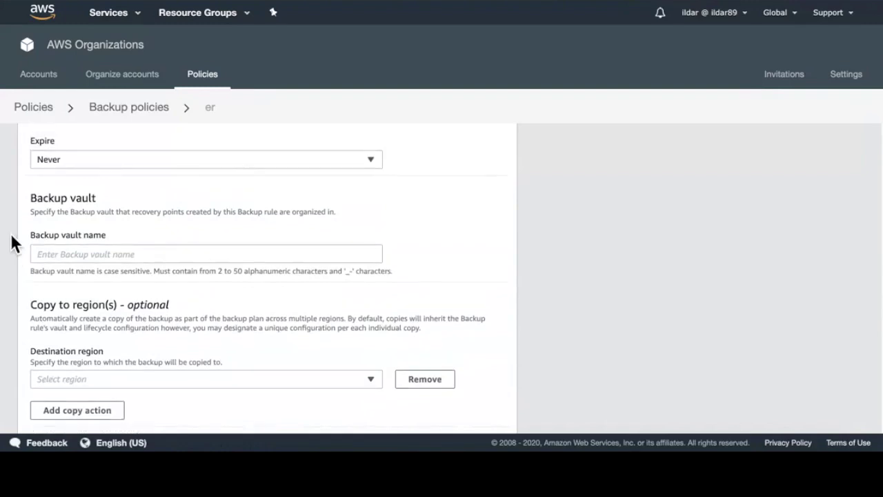
scroll(12, 242, "up", 3)
scroll(12, 242, "down", 6)
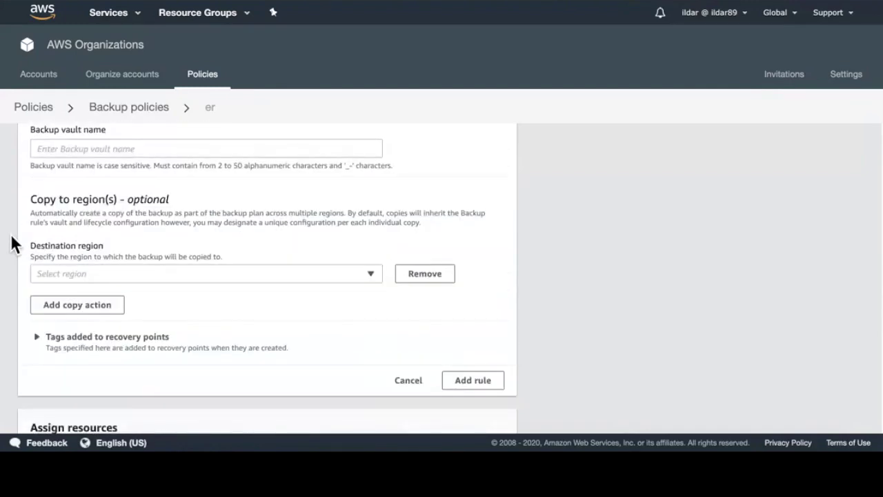
scroll(11, 238, "up", 10)
scroll(13, 247, "down", 4)
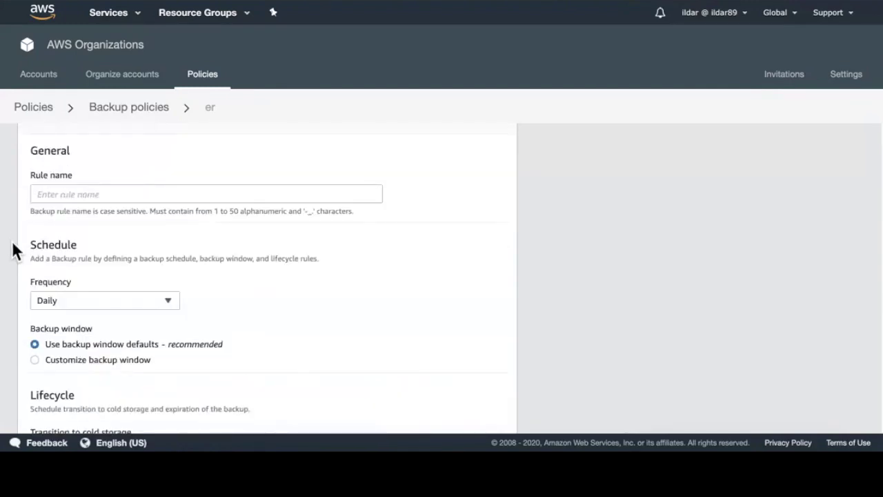
scroll(16, 250, "up", 10)
Step: Switch the policy editor to JSON and select all its text, showing empty plans
left_click(131, 378)
scroll(186, 348, "down", 4)
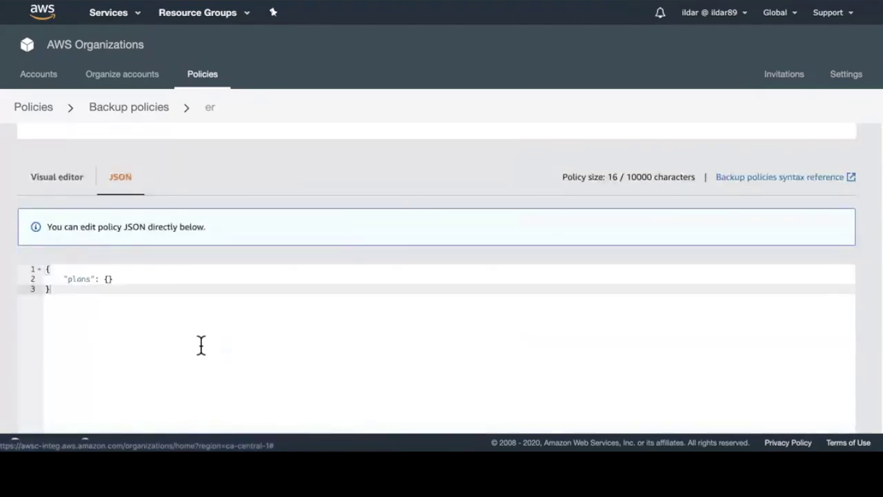
key("ctrl+a")
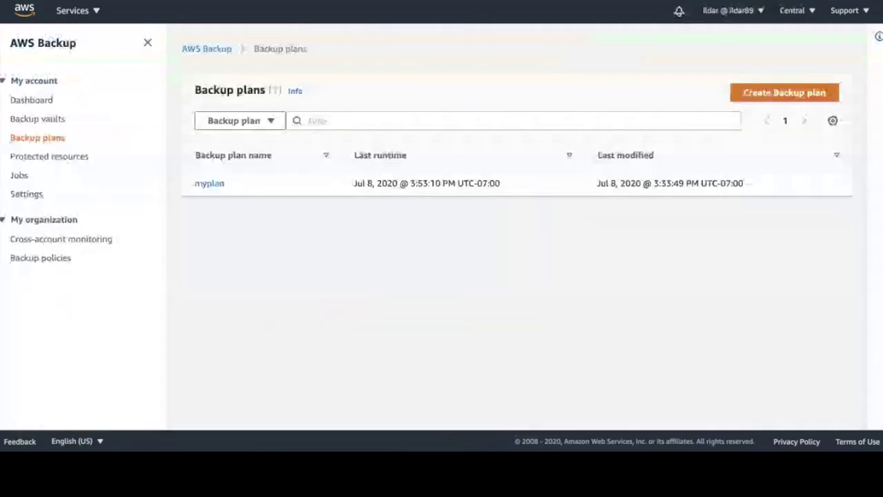
Step: Open Cross-account monitoring and filter backup jobs by Account ID to cryoTestConsoleAccount
left_click(94, 245)
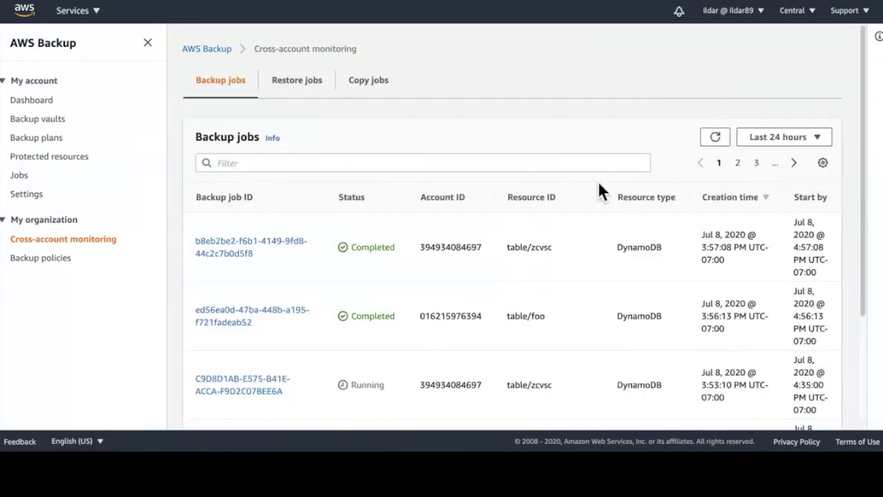
scroll(598, 214, "down", 2)
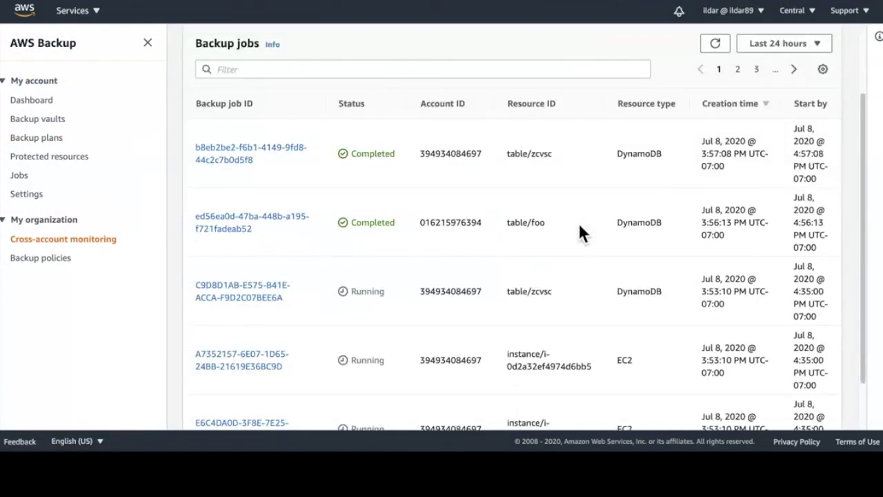
scroll(578, 222, "down", 2)
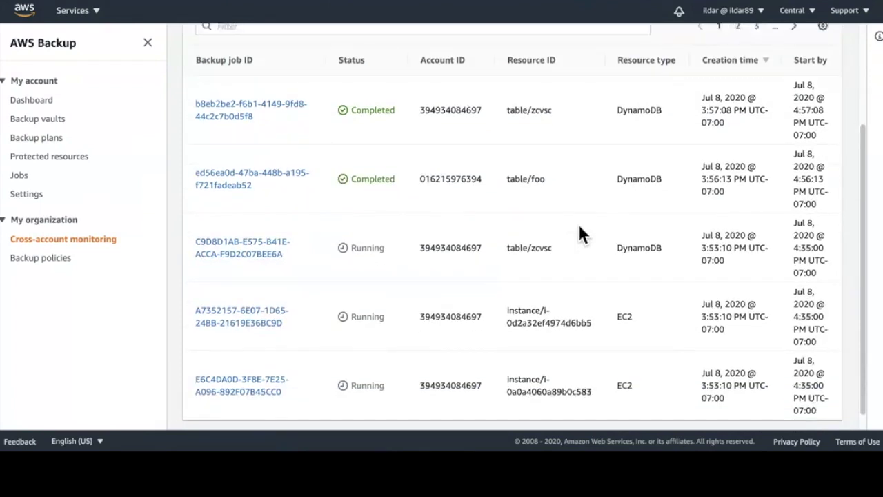
scroll(579, 226, "up", 3)
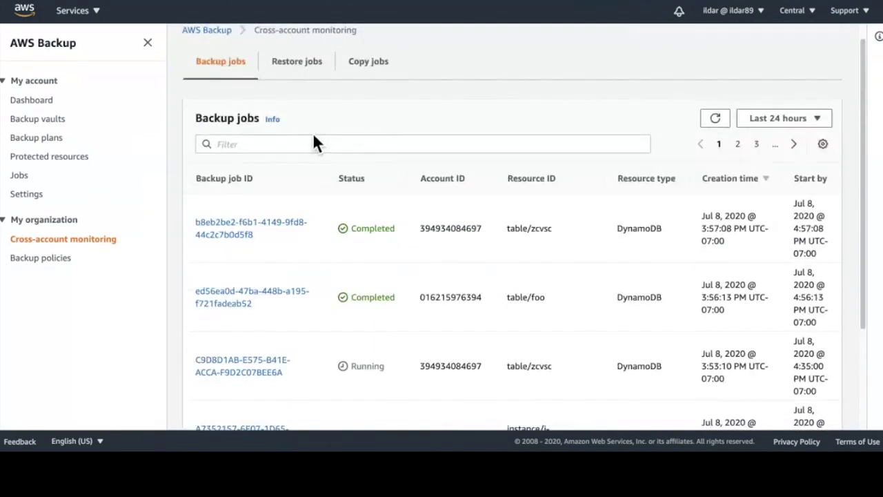
left_click(318, 145)
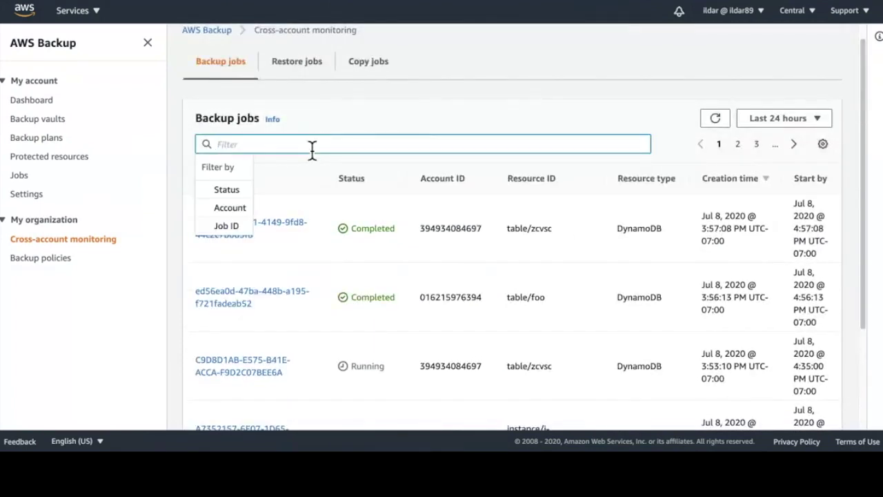
left_click(222, 218)
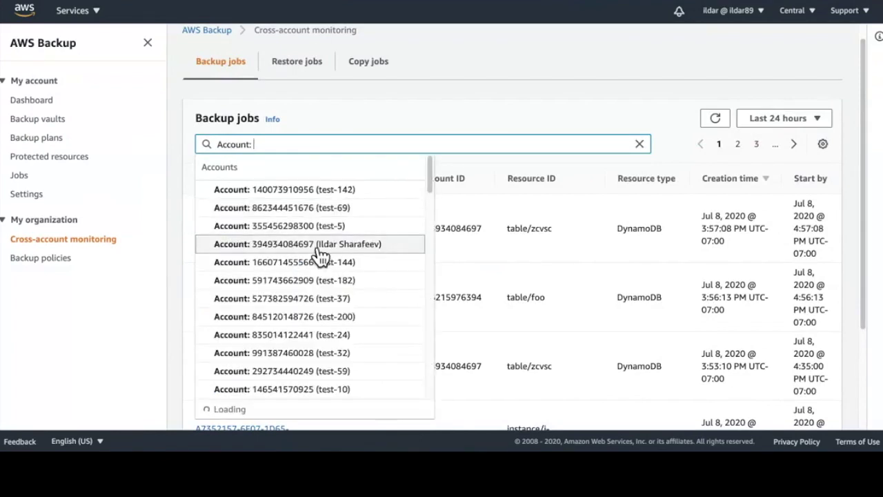
scroll(322, 252, "down", 10)
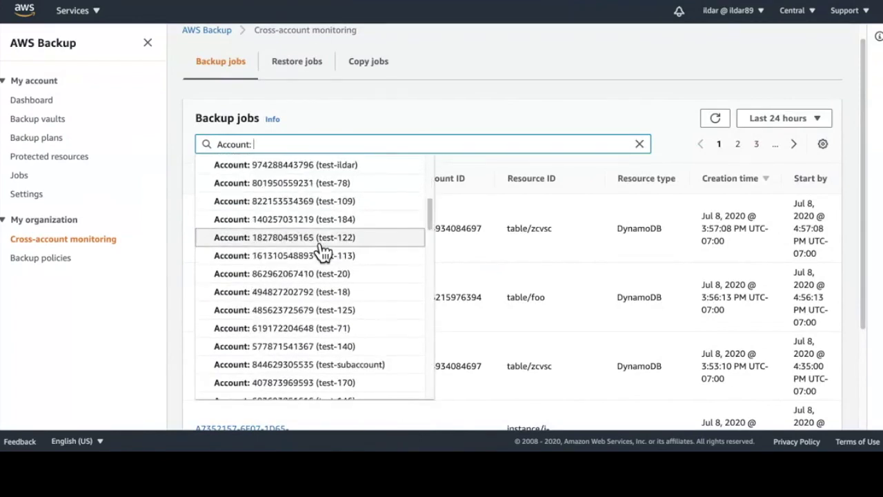
scroll(322, 252, "down", 4)
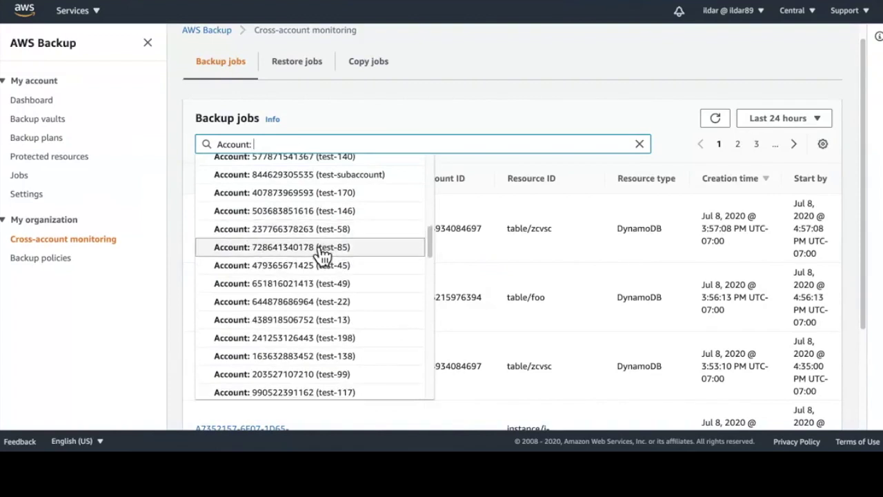
scroll(324, 268, "down", 2)
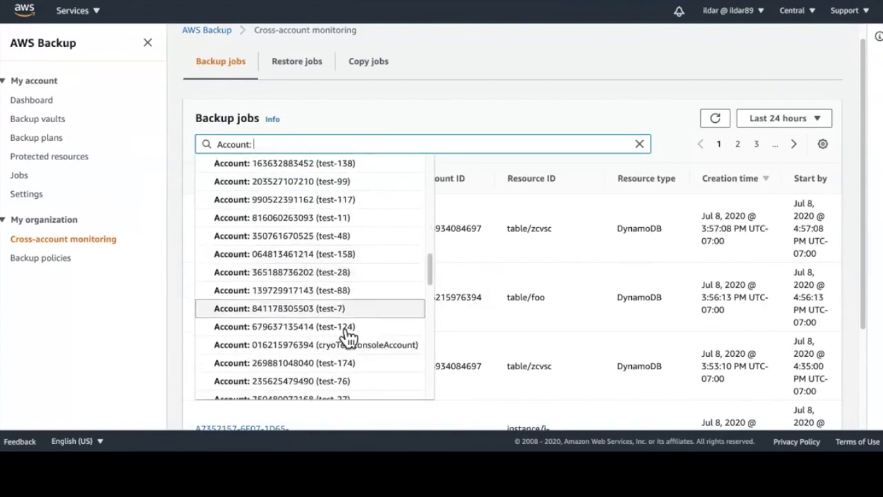
left_click(347, 345)
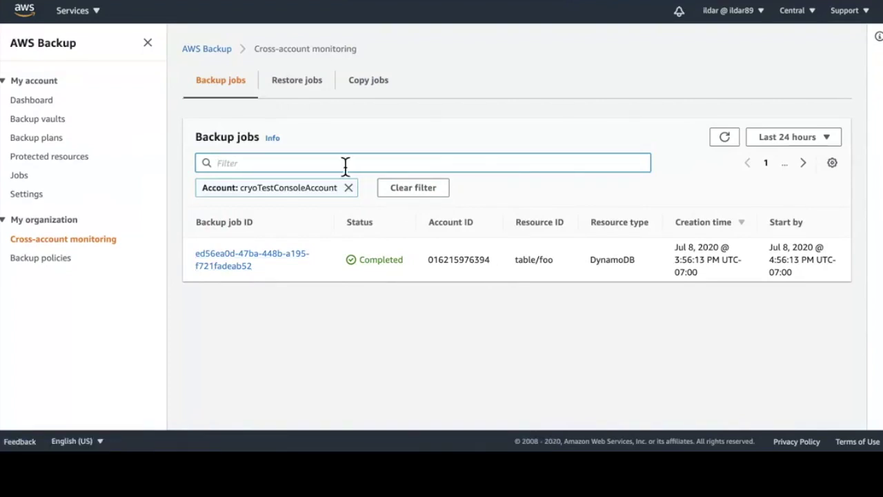
left_click(278, 169)
Step: Filter jobs to Completed status, remove both filter tokens, then go to Backup policies
left_click(228, 210)
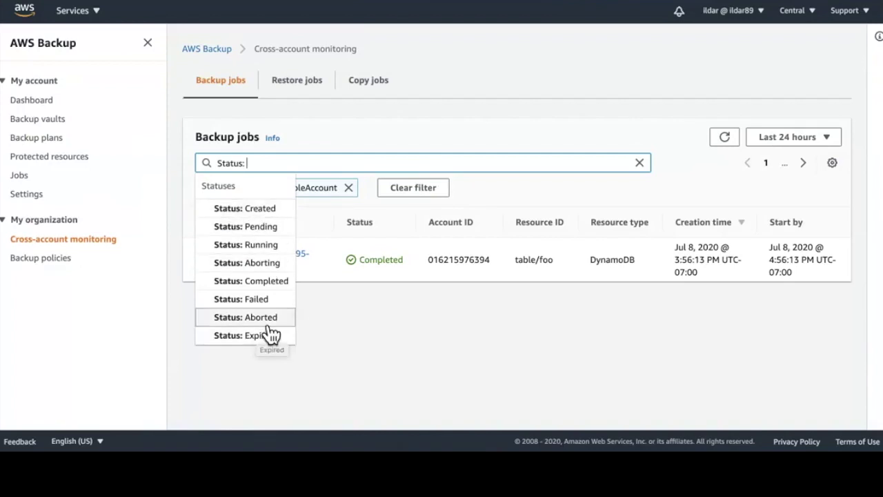
left_click(283, 282)
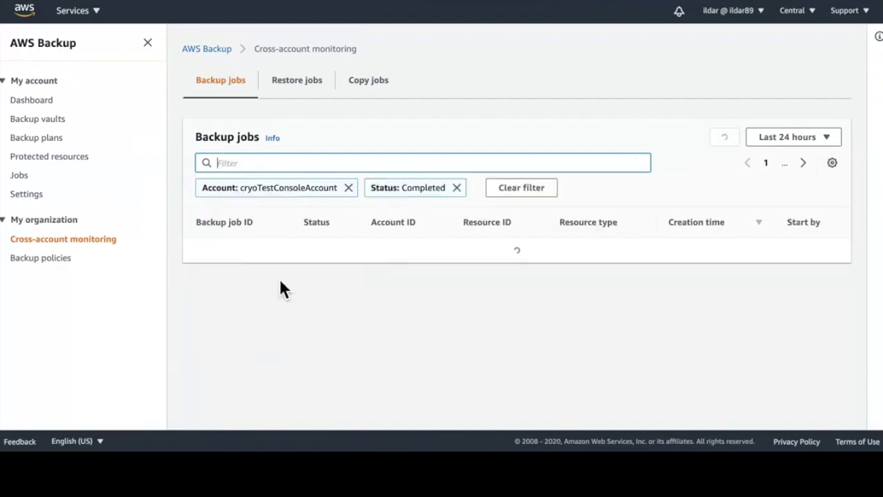
left_click(349, 187)
left_click(288, 187)
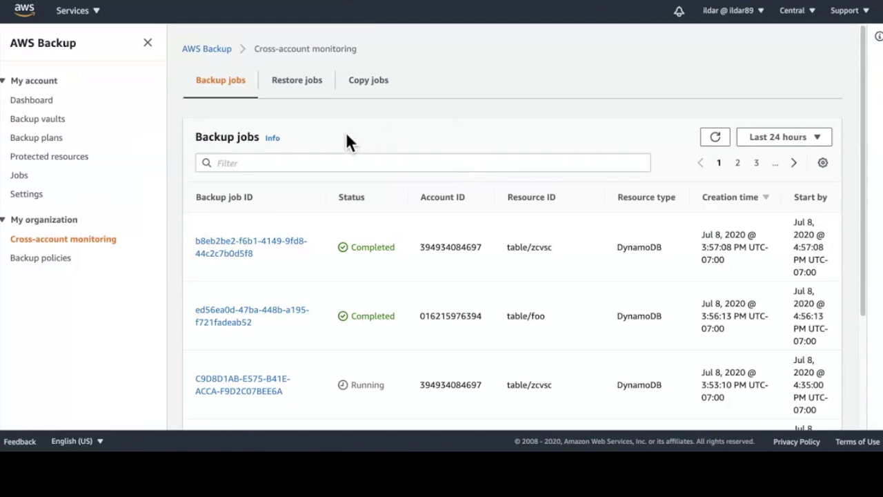
left_click(40, 266)
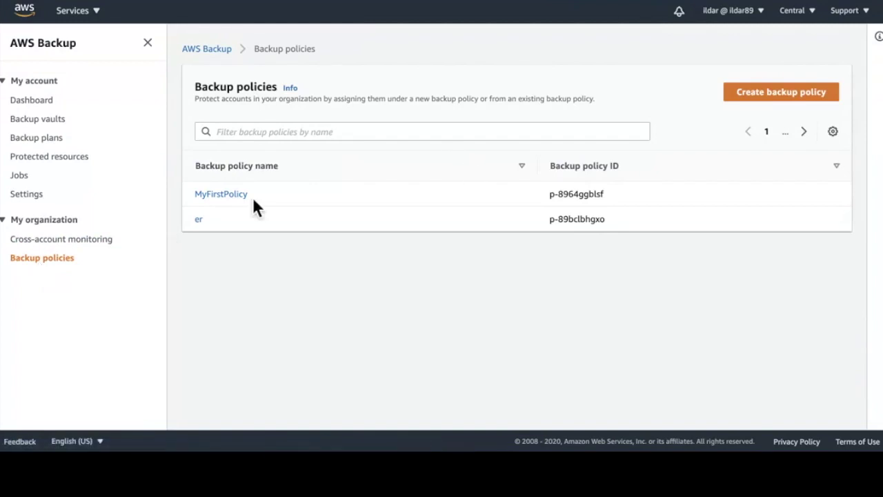
Step: Create a new backup policy named MySecondPolicy with description 'test', editing it as JSON
left_click(778, 105)
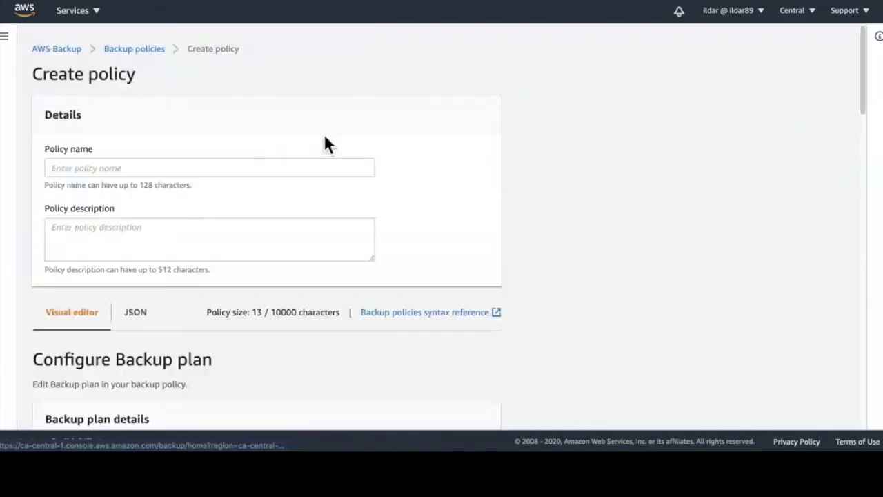
left_click(177, 168)
type("My")
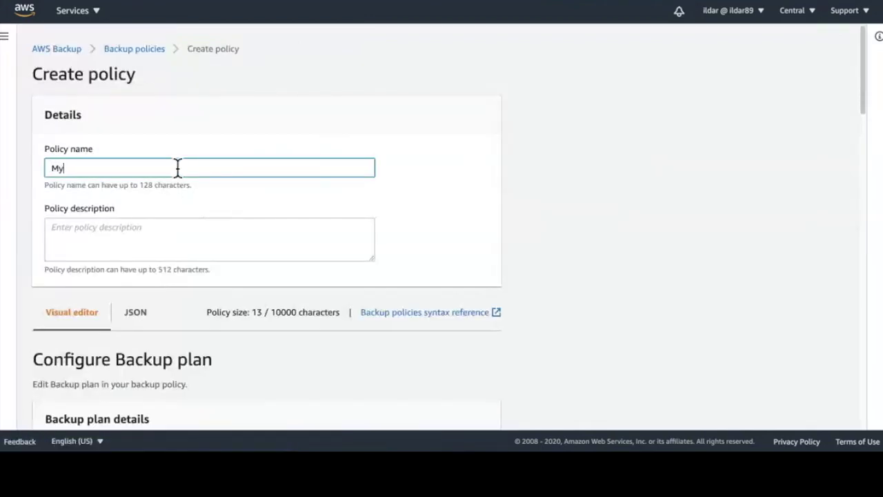
type("SecondPolicy")
left_click(317, 230)
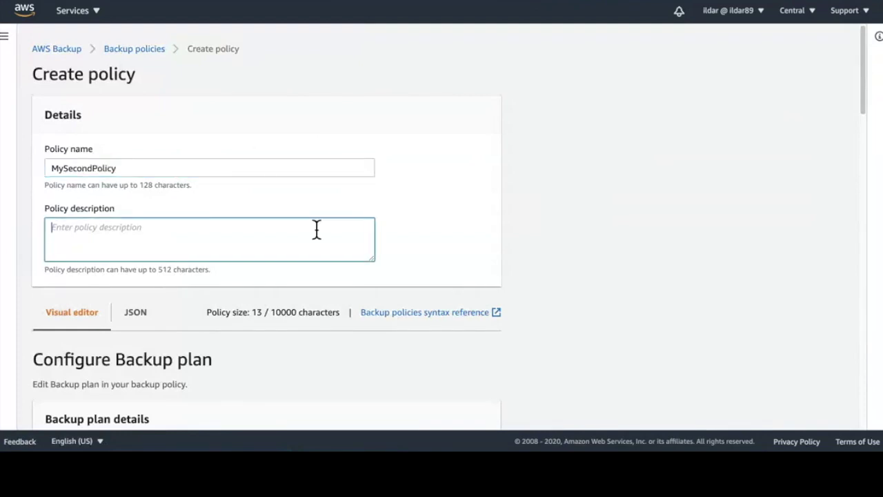
type("test")
scroll(331, 216, "down", 2)
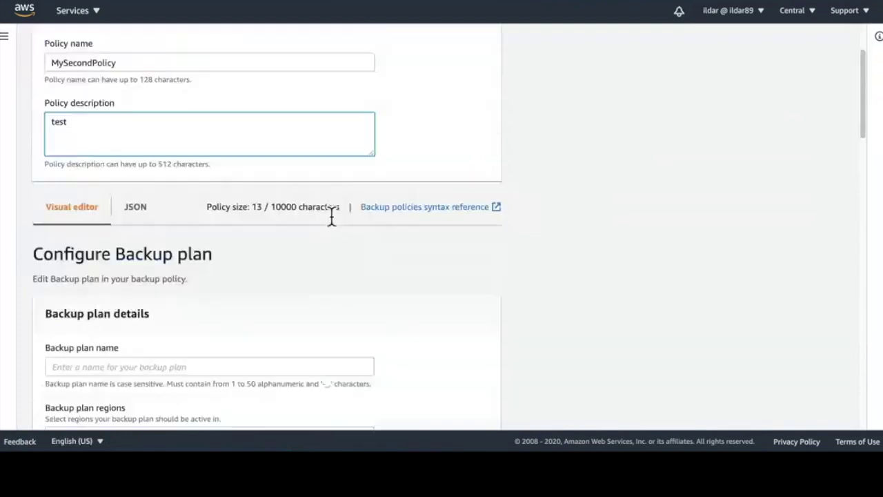
left_click(151, 221)
Step: Add a "myplan" object containing a "regions" object to the empty plans JSON
scroll(264, 253, "down", 2)
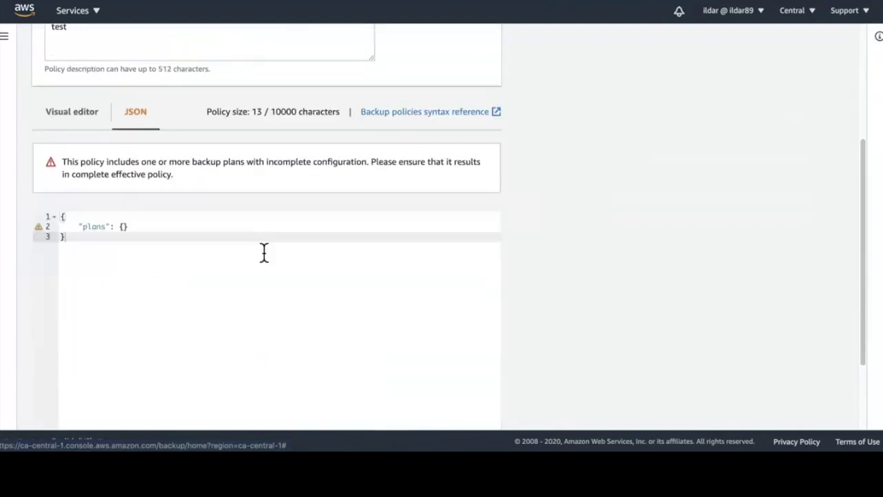
left_click(123, 227)
key("Return")
type("\"my")
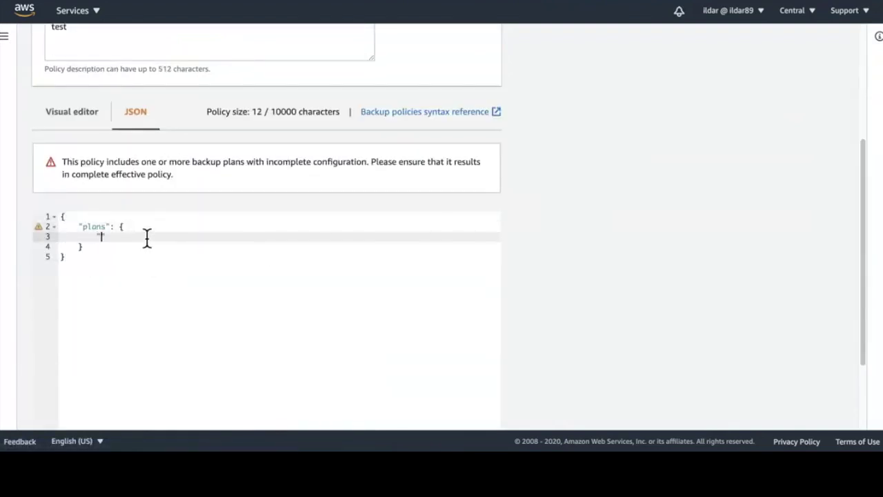
type("plan")
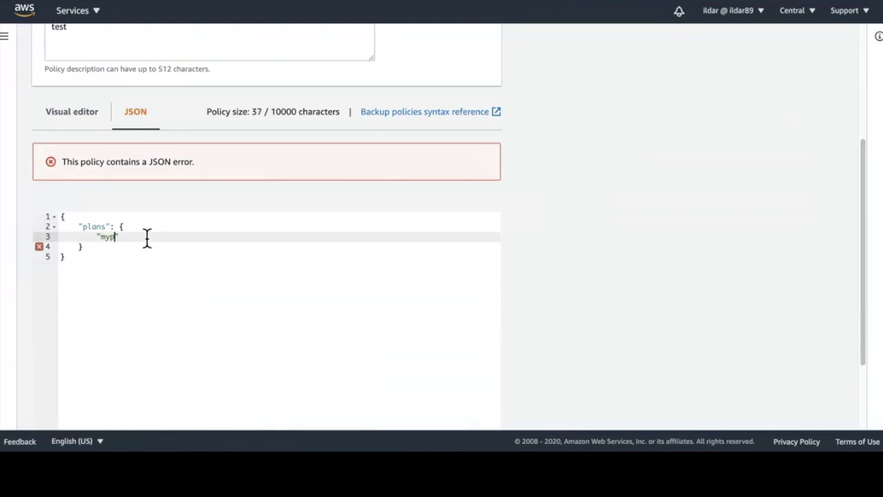
type("\": {")
key("Return")
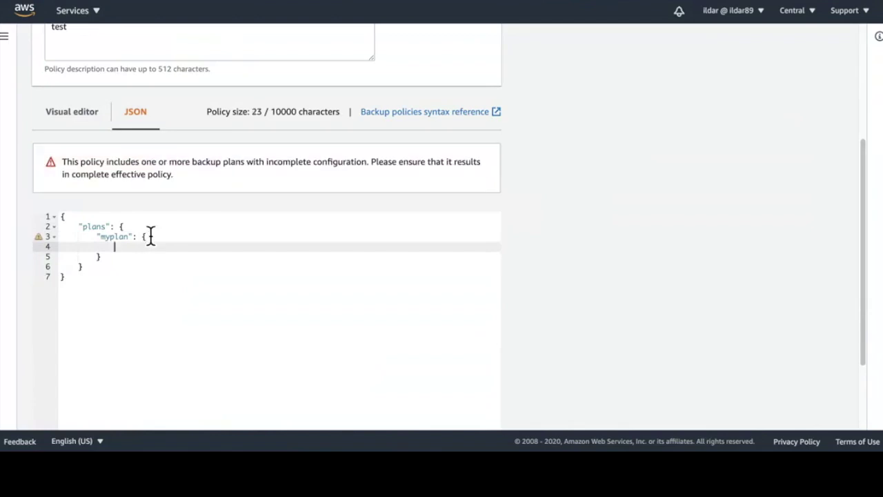
scroll(164, 251, "down", 1)
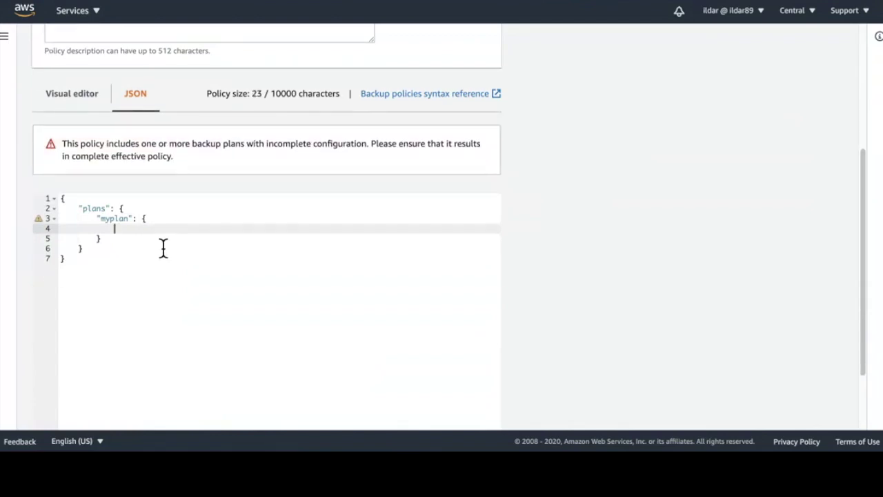
type("\"regions\"")
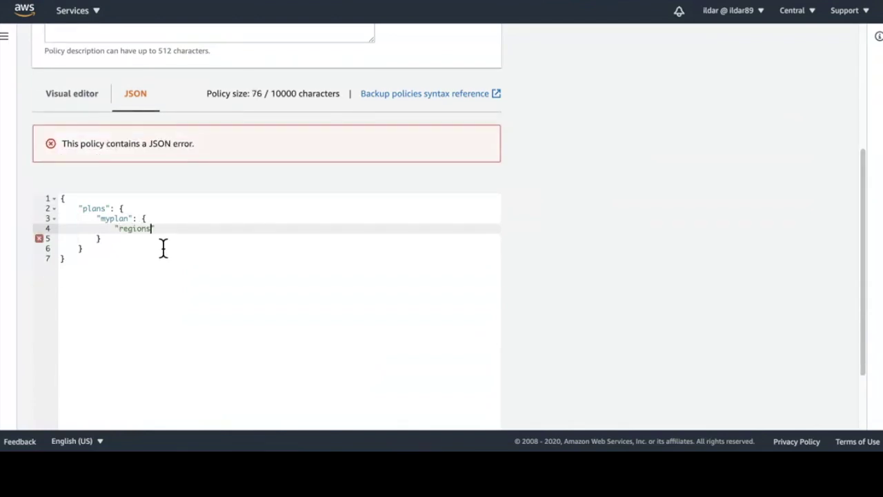
type(": {")
key("Return")
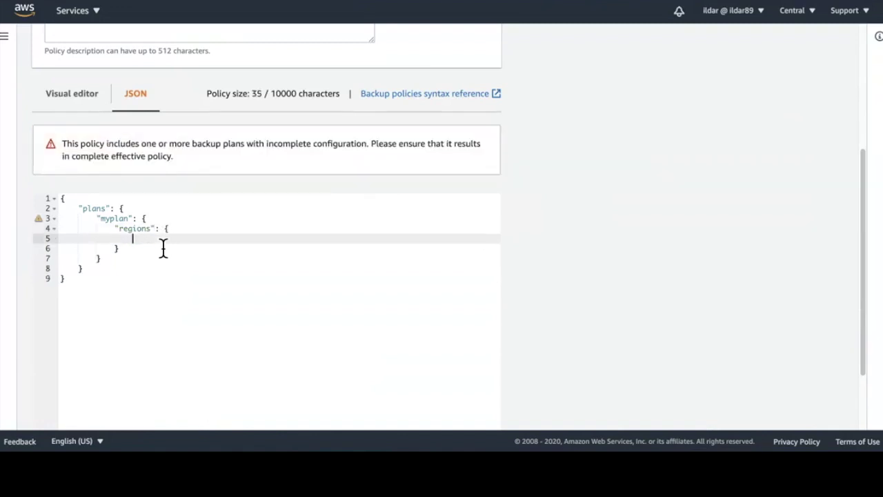
type("\"")
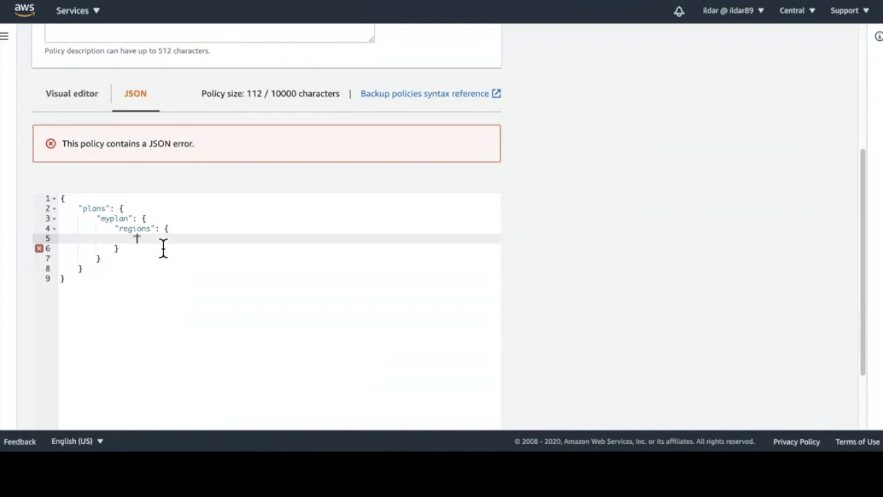
type("@@assen")
key("BackSpace")
type("nd\": {")
key("Return")
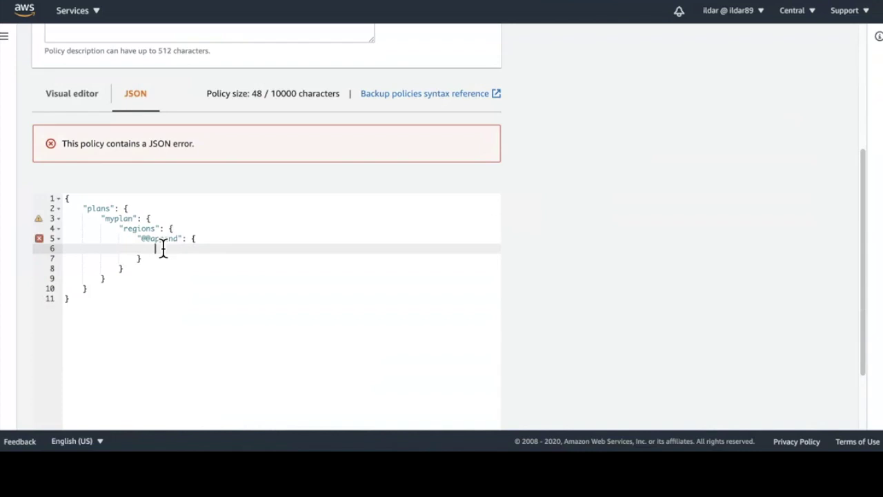
scroll(223, 259, "down", 2)
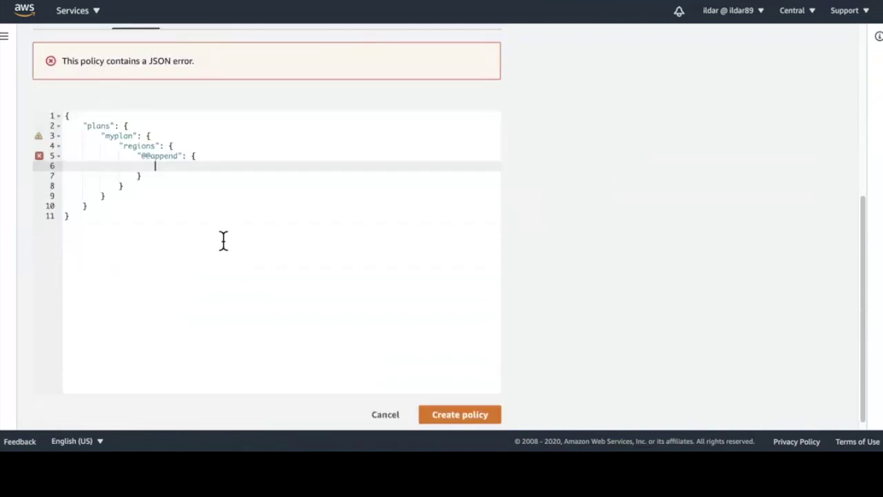
left_click_drag(191, 179, 193, 157)
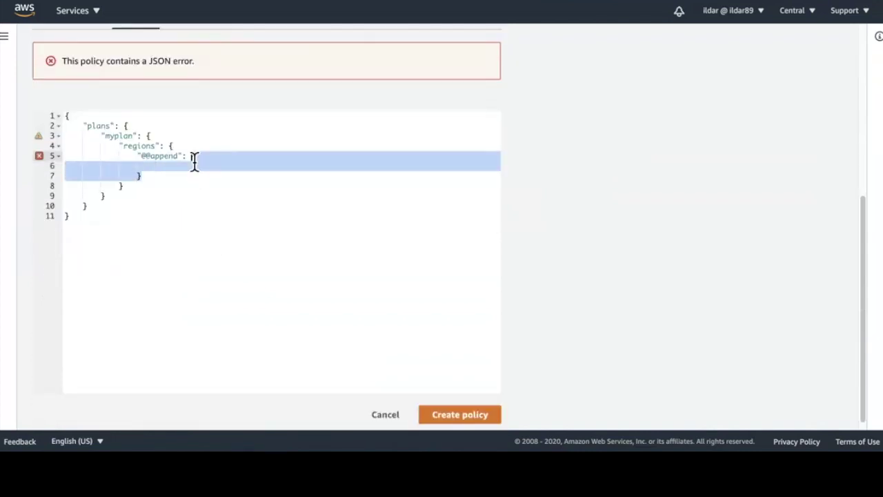
key("BackSpace")
type("[")
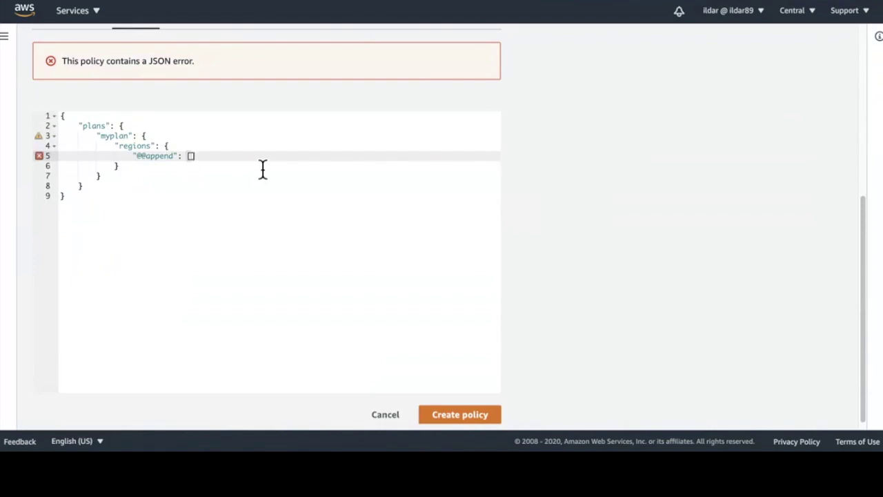
key("Return")
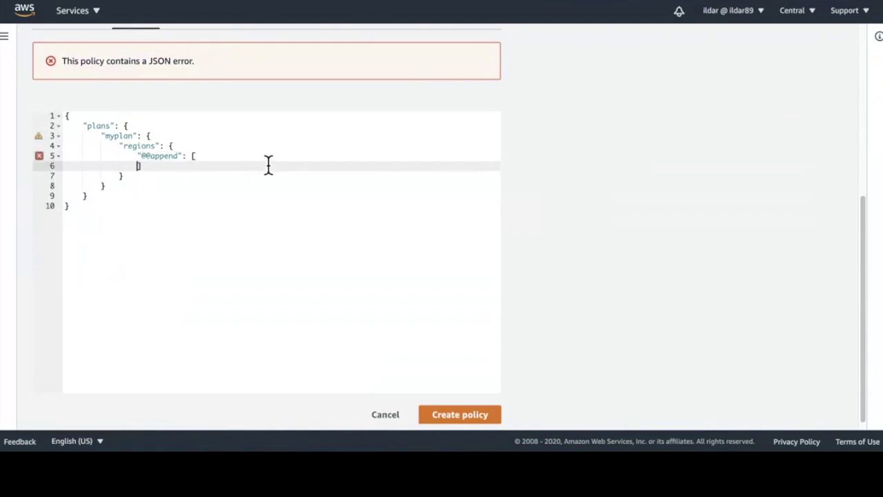
key("Return")
type("\"us-")
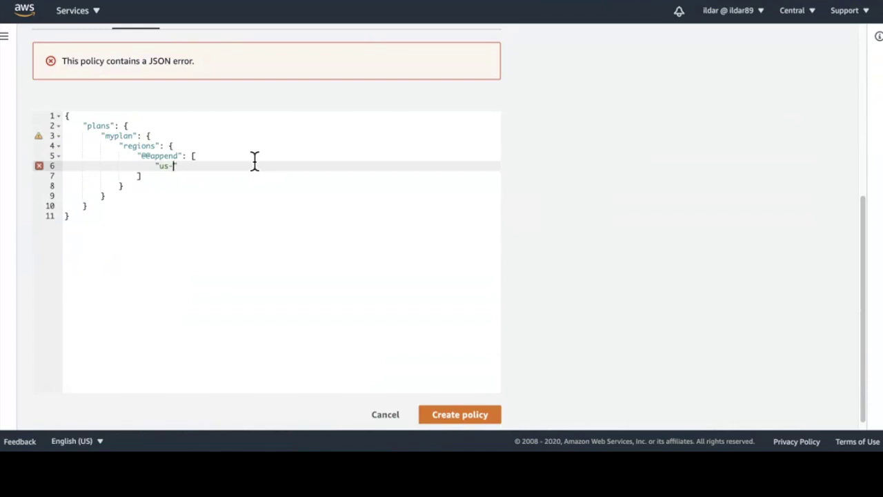
type("east-1")
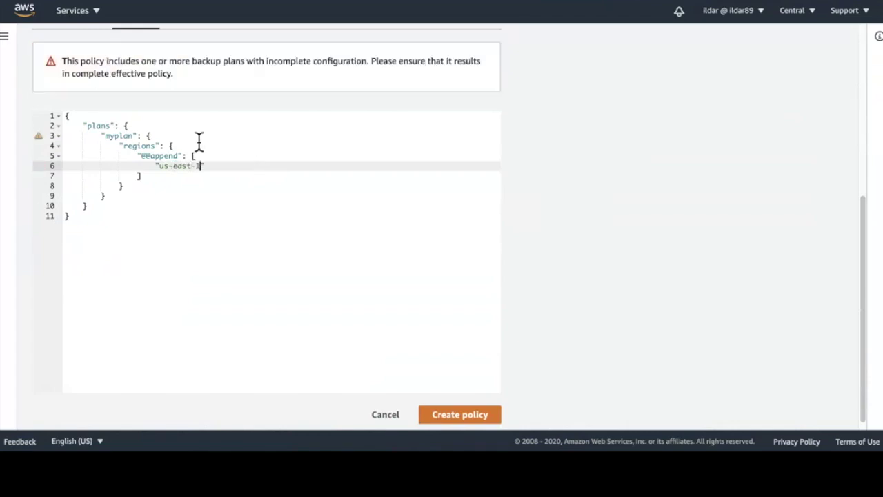
Step: Create the MySecondPolicy backup policy
scroll(345, 241, "down", 1)
scroll(400, 283, "down", 1)
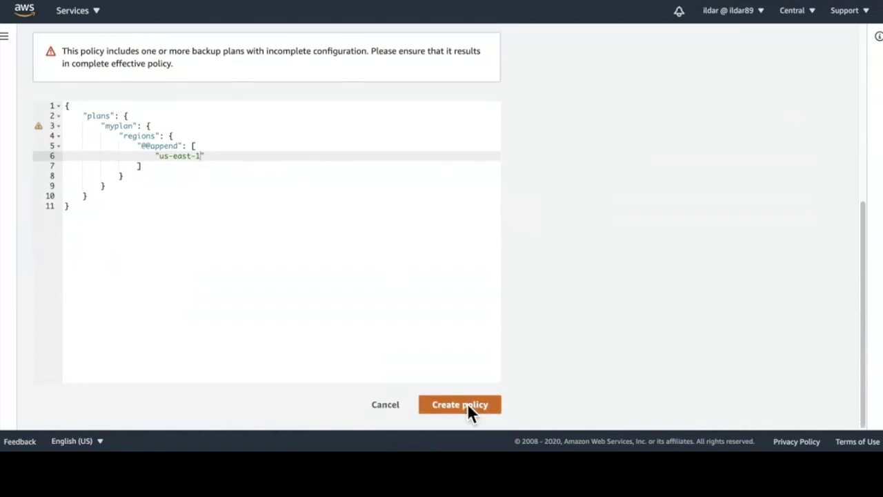
left_click(463, 410)
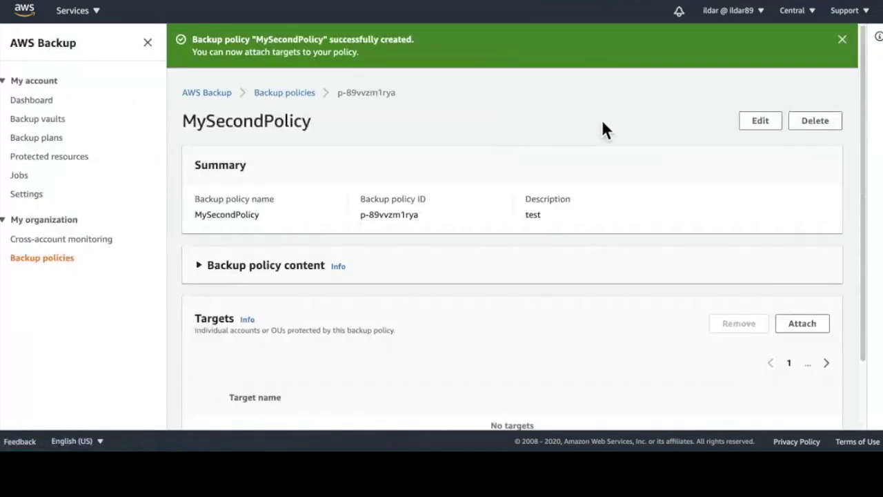
scroll(595, 175, "down", 3)
Step: In the Targets dialog, select the master account and attach MySecondPolicy to it
left_click(800, 243)
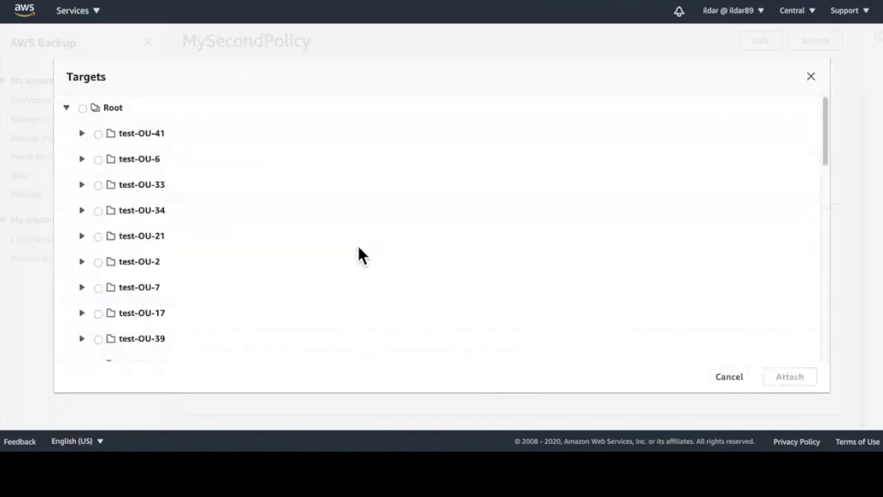
scroll(359, 256, "down", 15)
scroll(337, 251, "up", 2)
left_click(101, 142)
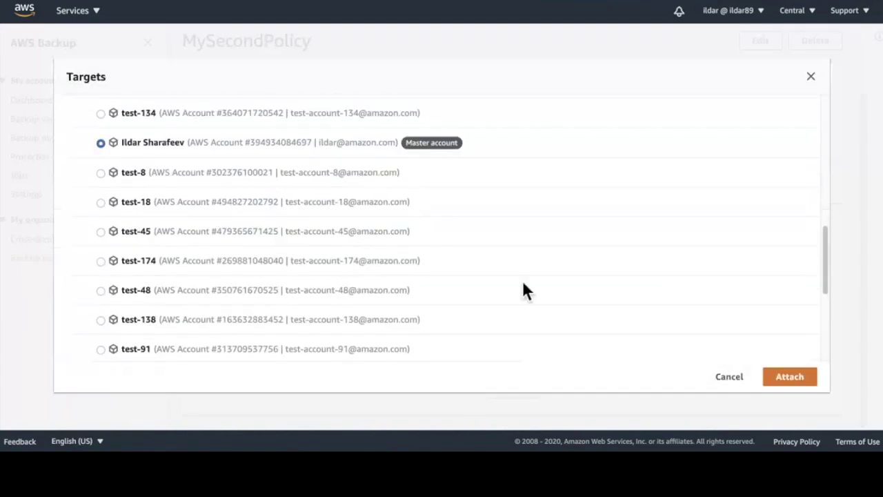
left_click(778, 376)
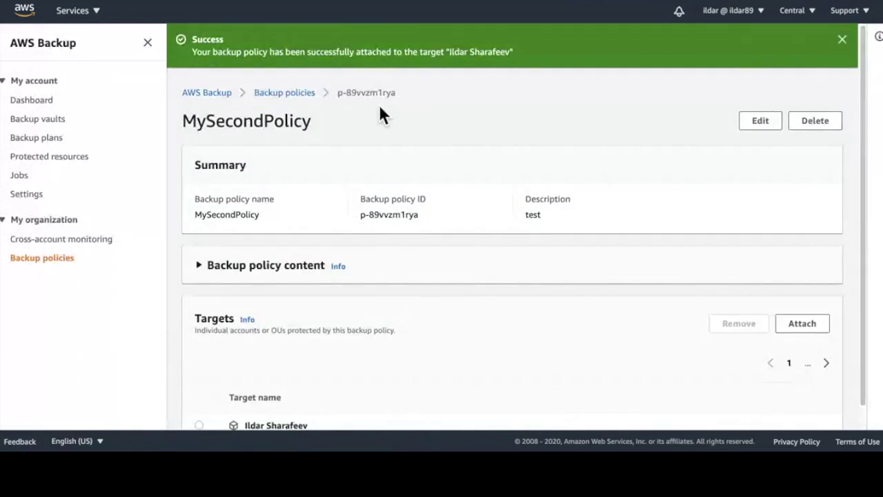
Step: Switch the console to the US East (N. Virginia) region
left_click(841, 39)
left_click(795, 10)
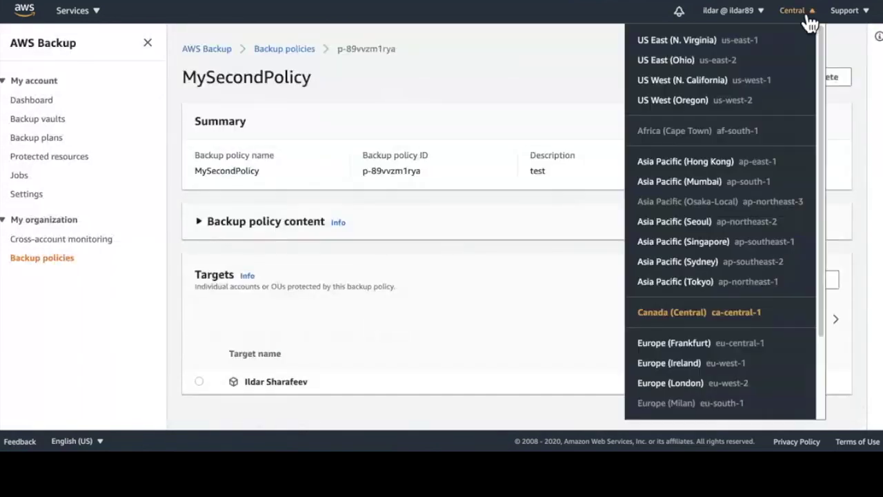
left_click(719, 47)
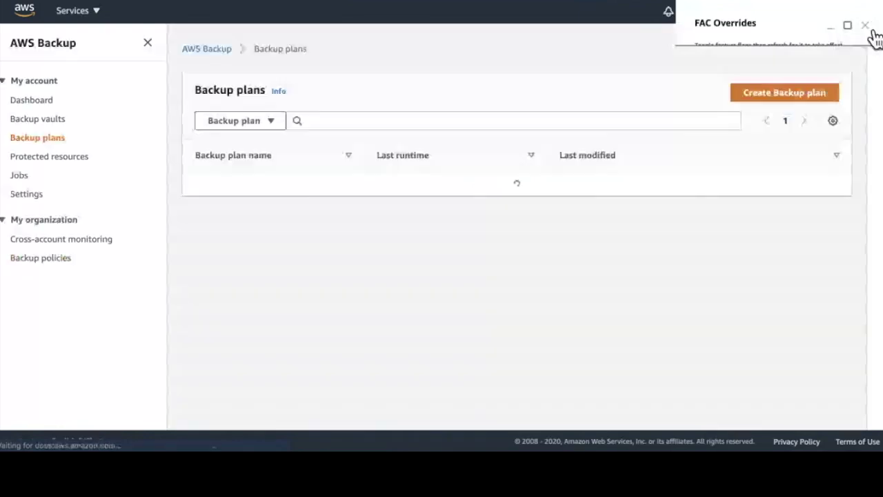
left_click(864, 25)
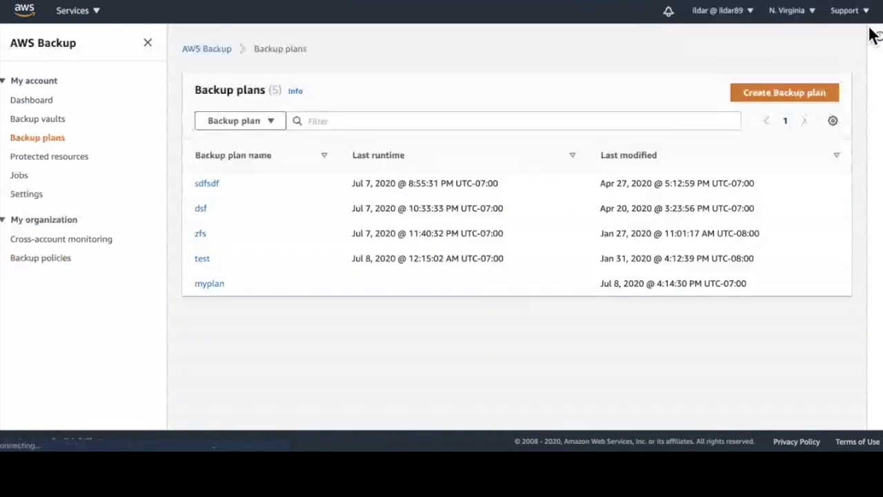
Step: Inspect myplan's test resource assignment, then return to the Backup policies list
left_click(214, 289)
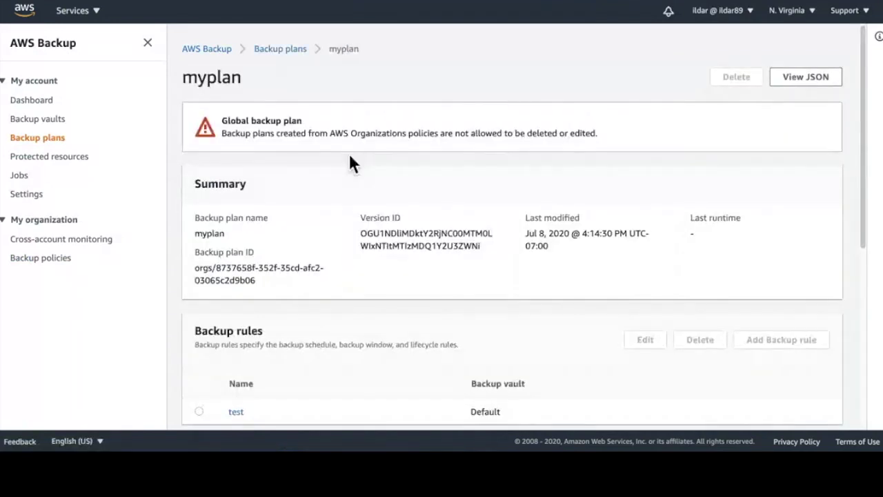
scroll(424, 169, "down", 2)
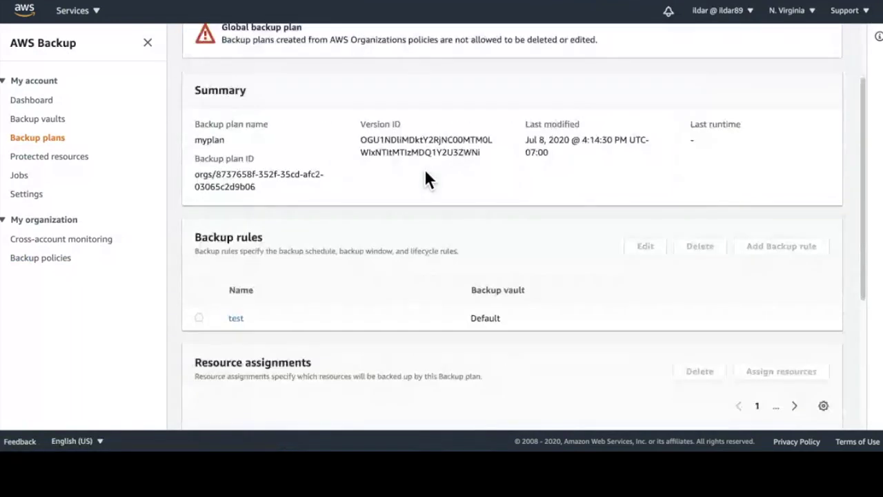
scroll(370, 258, "down", 2)
left_click(238, 369)
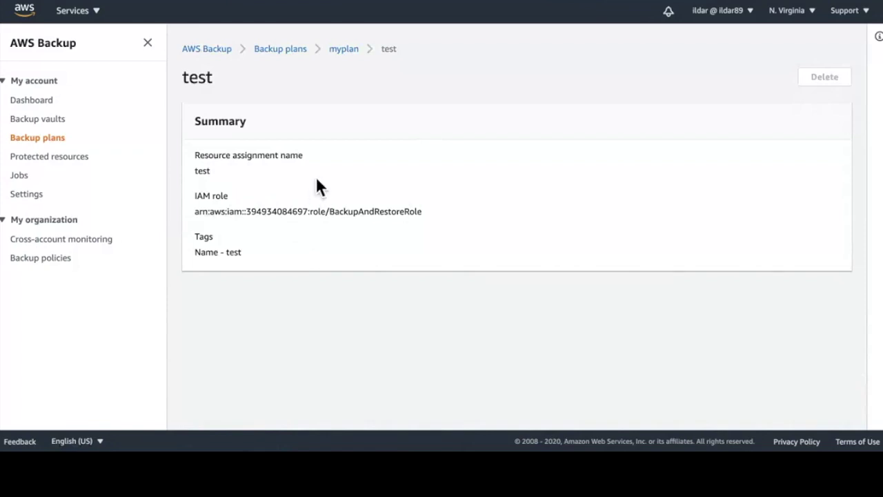
left_click(52, 265)
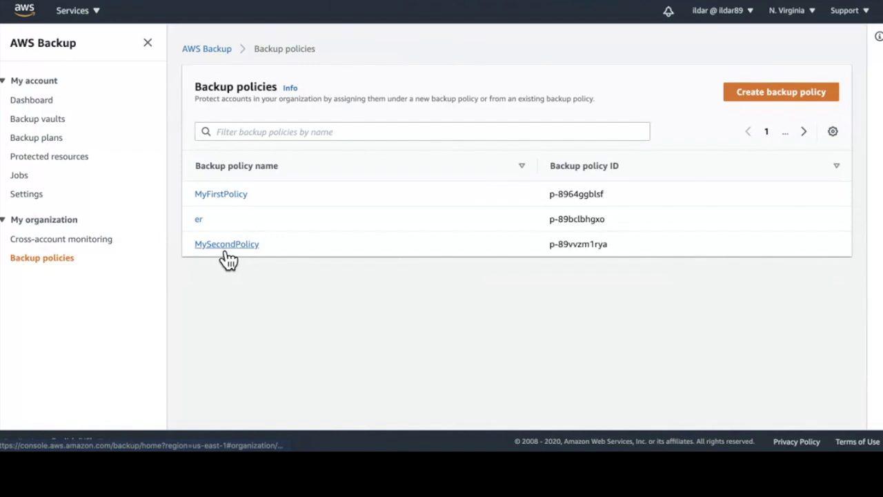
Step: Open MySecondPolicy's edit form and scroll down to its Backup plan details
left_click(226, 246)
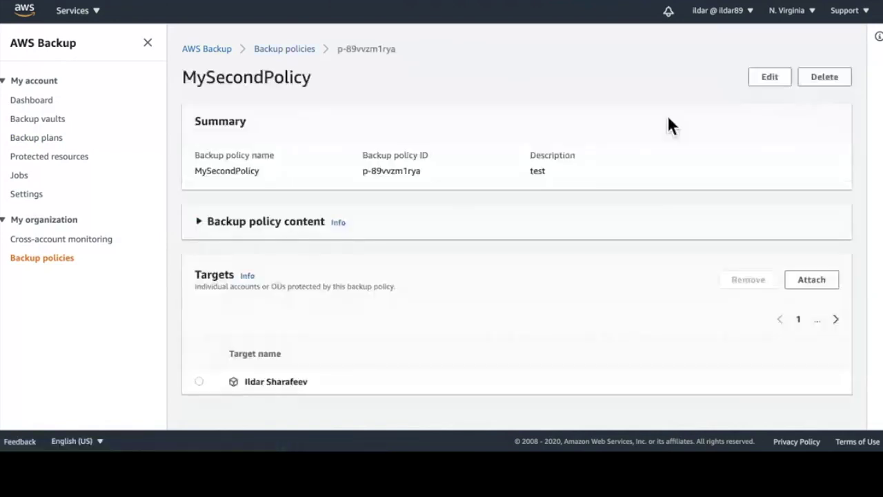
left_click(767, 76)
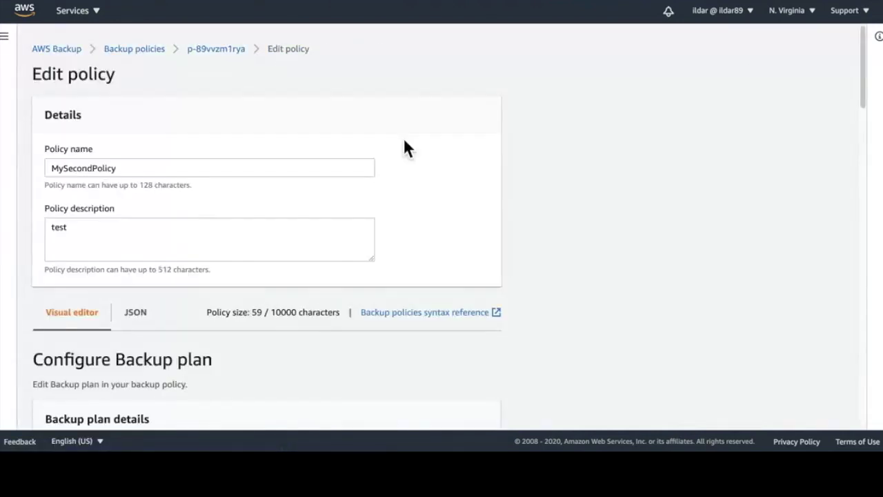
scroll(404, 144, "down", 5)
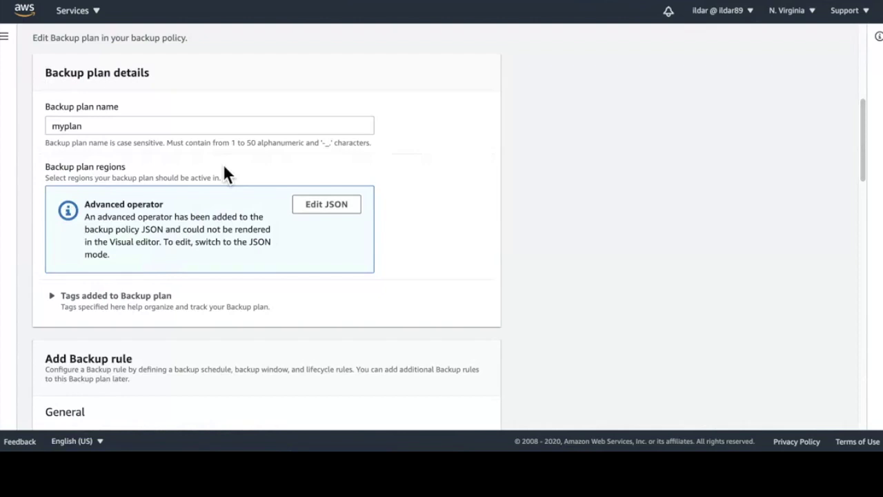
Step: Change the policy's JSON operator from append to assign and check it in the visual editor
left_click(351, 223)
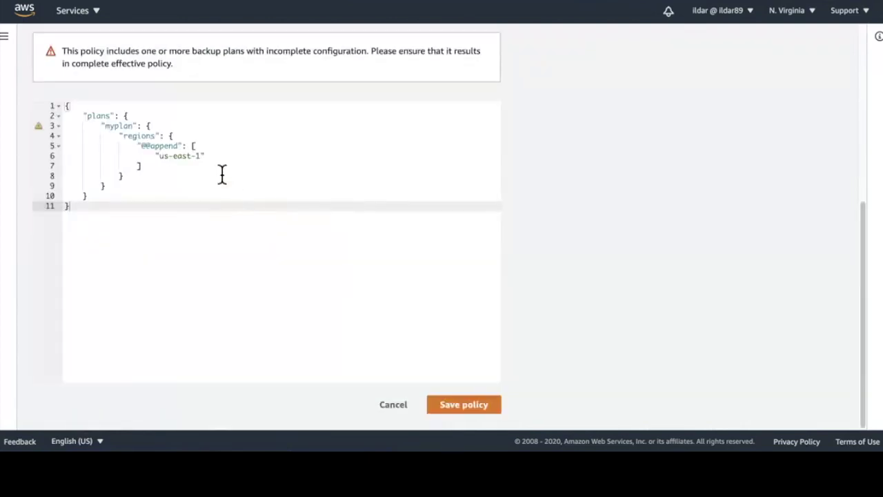
double_click(174, 147)
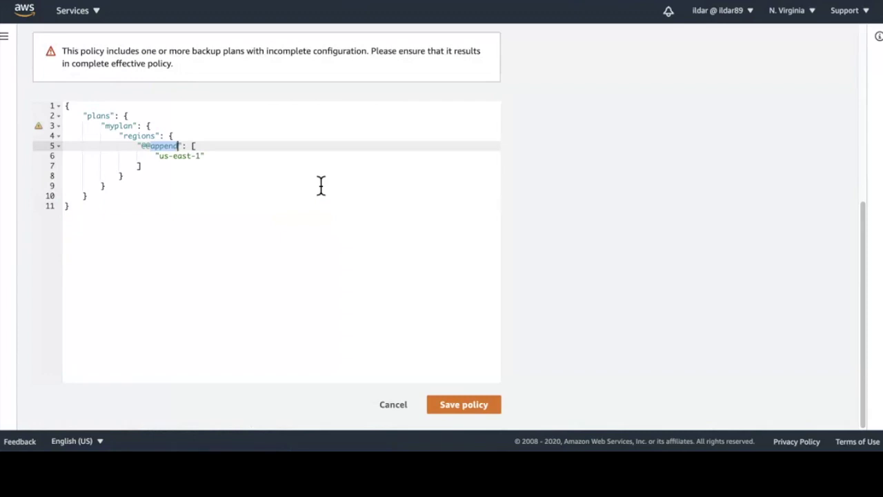
type("ass")
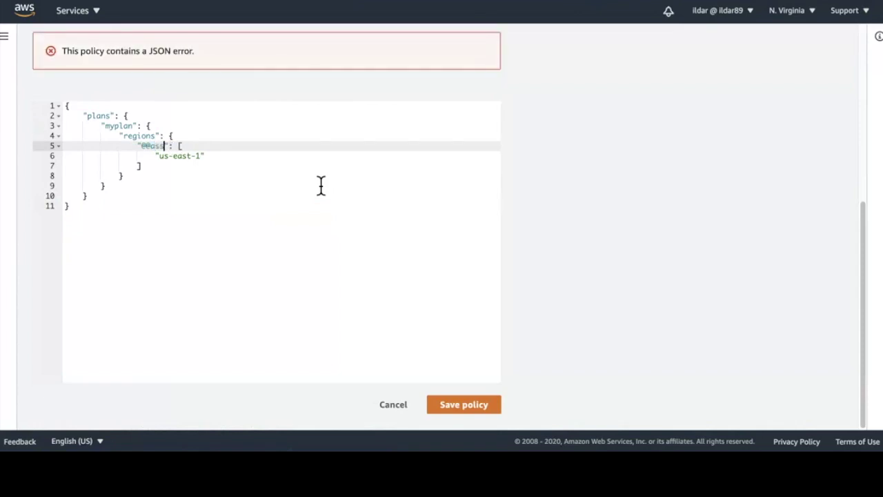
type("ign")
scroll(233, 184, "up", 2)
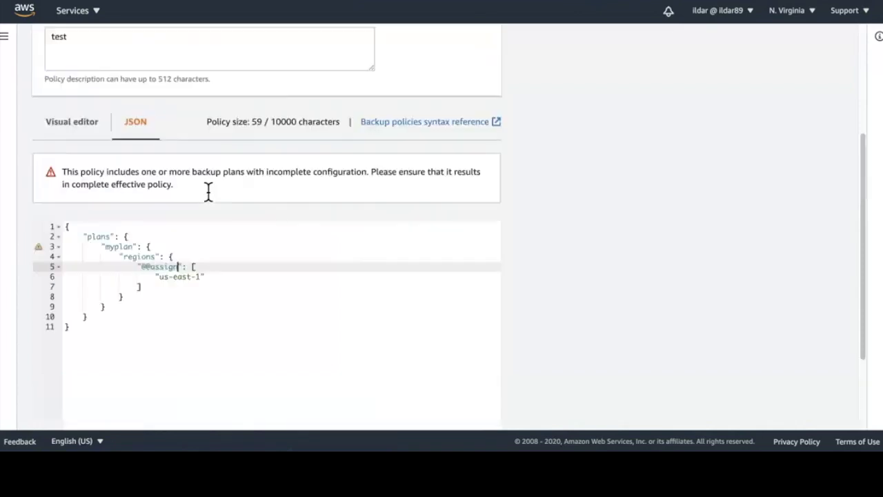
scroll(159, 227, "up", 2)
left_click(88, 238)
scroll(185, 285, "down", 3)
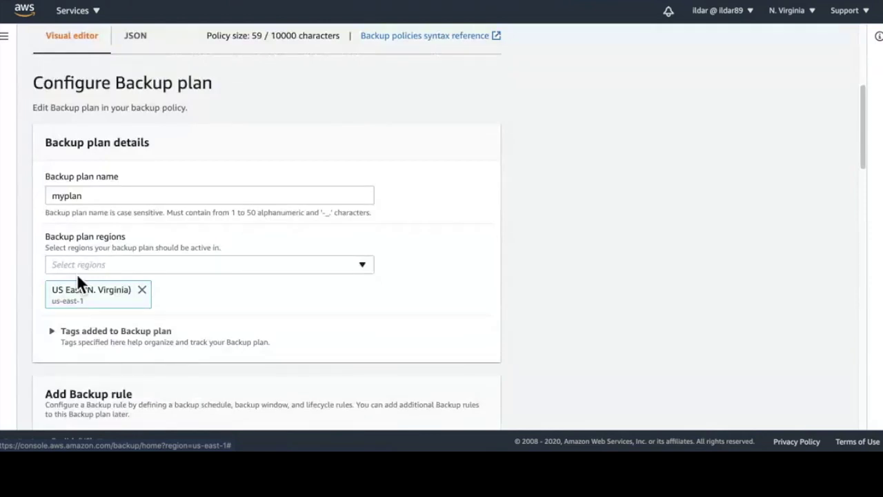
left_click(157, 49)
double_click(170, 181)
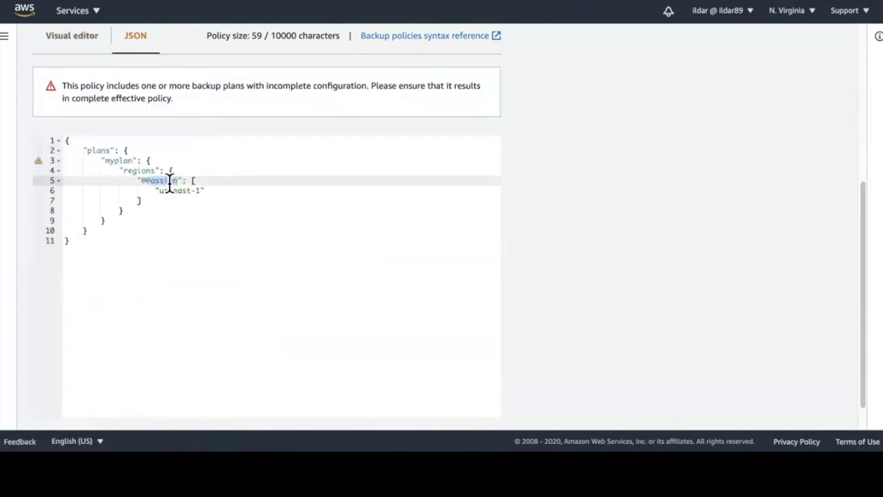
type("remove")
left_click_drag(202, 196, 161, 198)
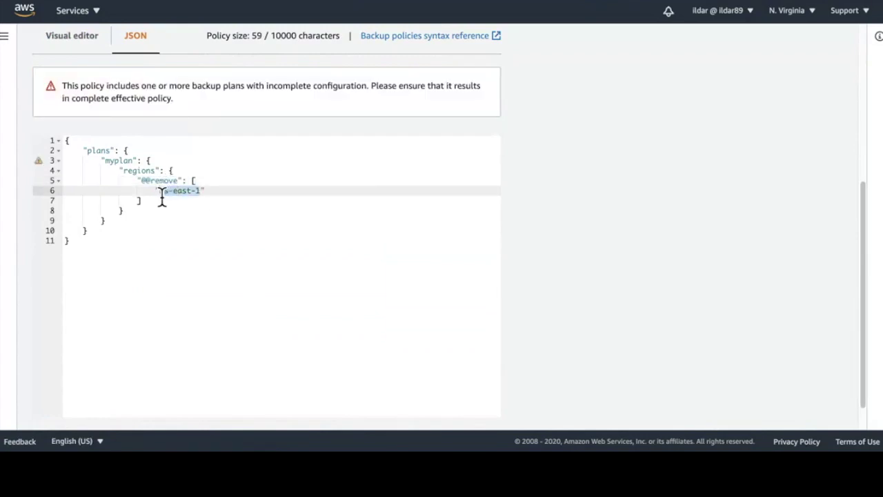
type("ca-ce")
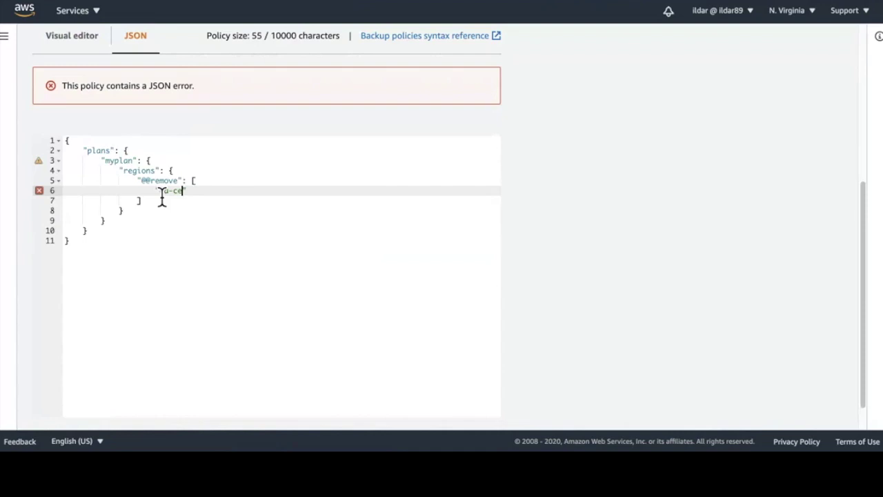
type("ntral")
key("BackSpace")
key("BackSpace")
key("BackSpace")
key("BackSpace")
key("BackSpace")
key("BackSpace")
key("BackSpace")
key("BackSpace")
key("BackSpace")
key("BackSpace")
type("us-west-2")
scroll(486, 420, "down", 1)
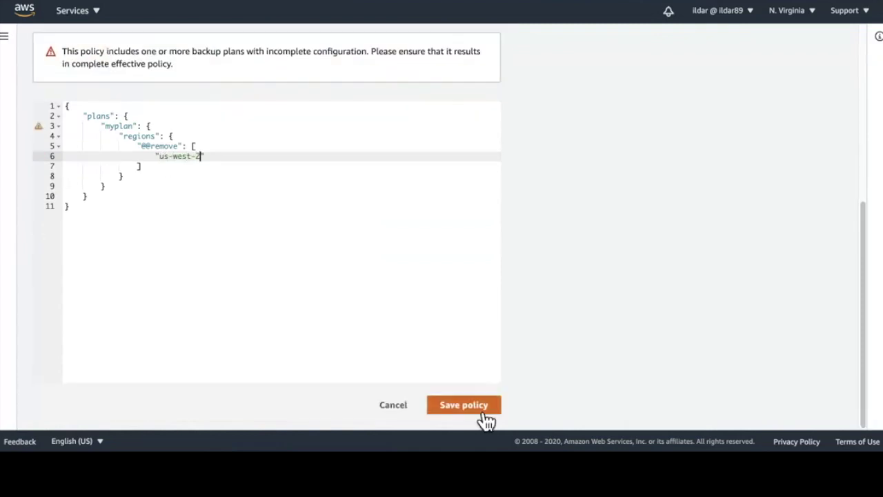
left_click(485, 414)
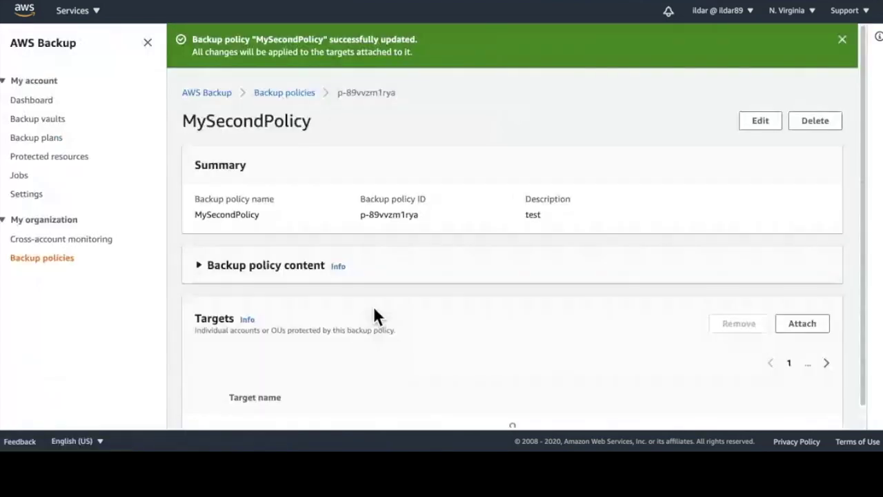
left_click(843, 40)
Step: On Settings, disable Backup policies, confirming with 'disable', and disable Cross account monitoring
left_click(799, 19)
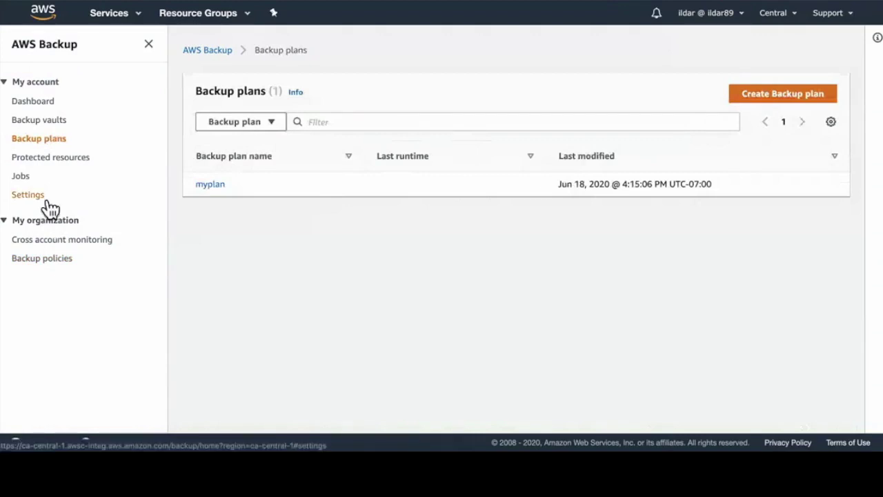
left_click(45, 199)
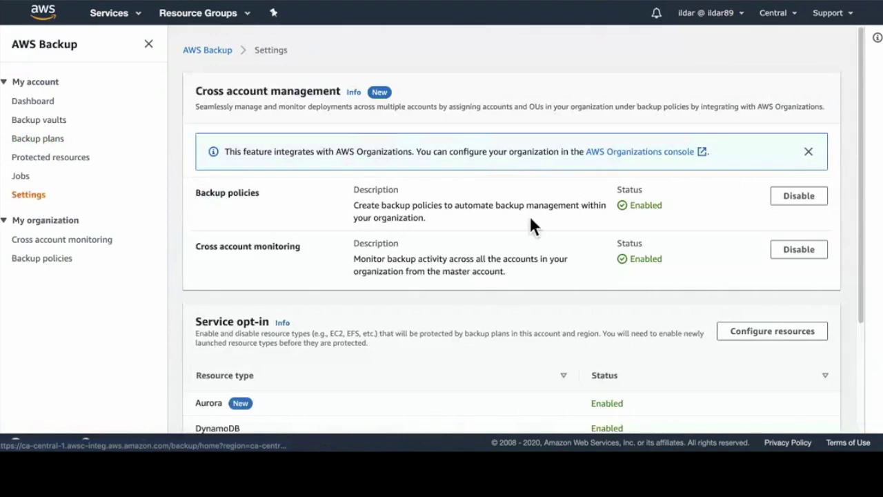
left_click(811, 206)
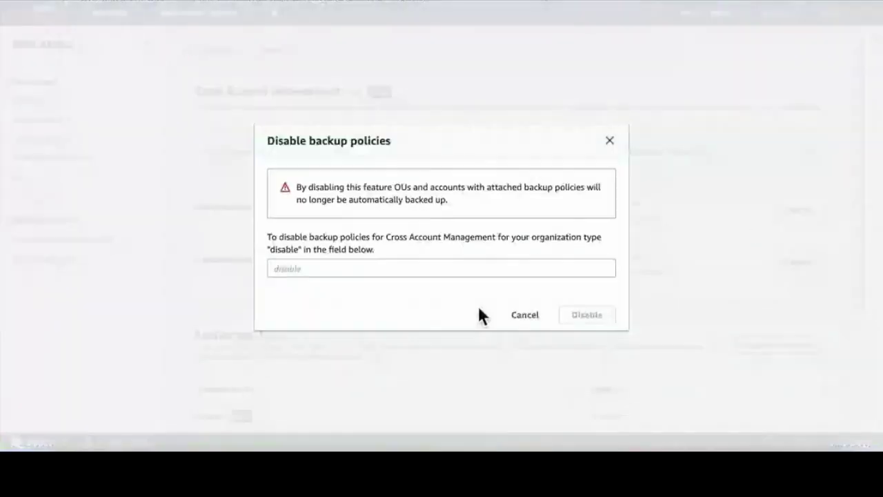
left_click(462, 270)
type("disa")
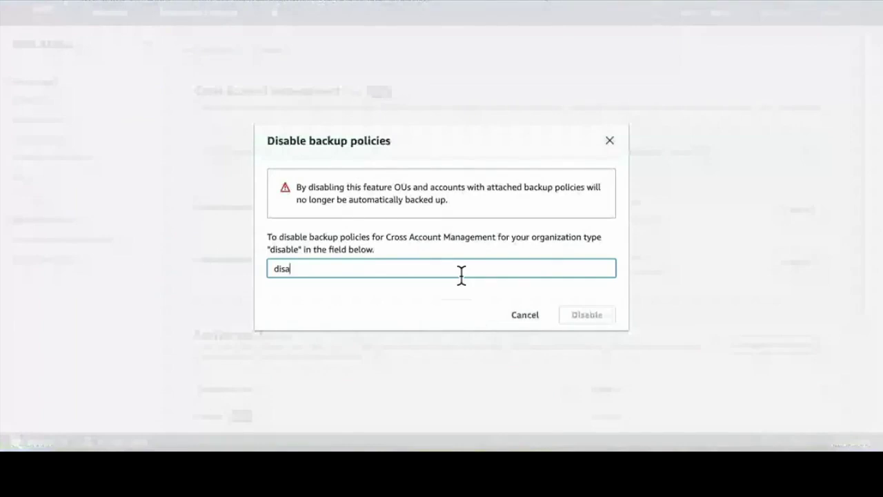
type("ble")
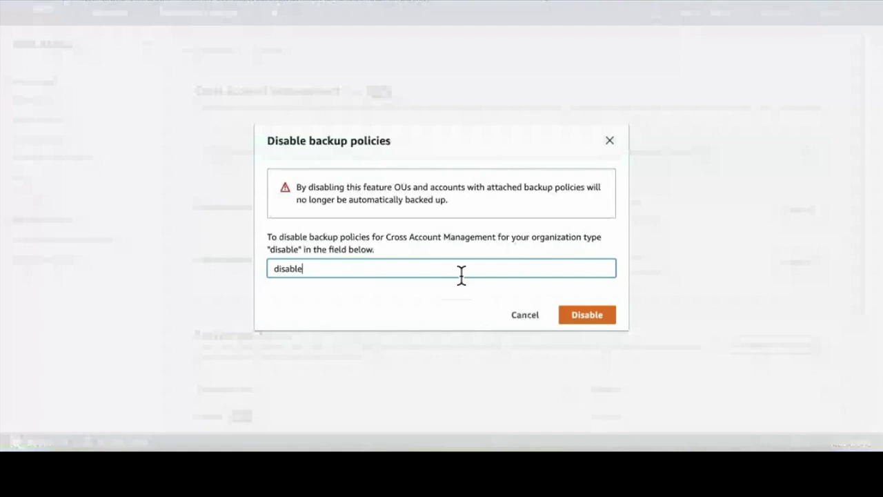
left_click(611, 322)
left_click(801, 292)
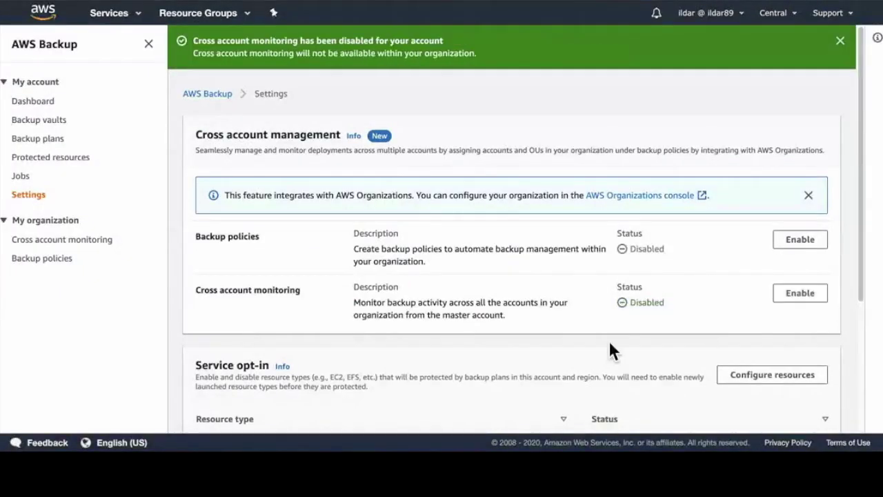
Step: Review the Enable trusted access explanation on the Cross account monitoring page
left_click(840, 42)
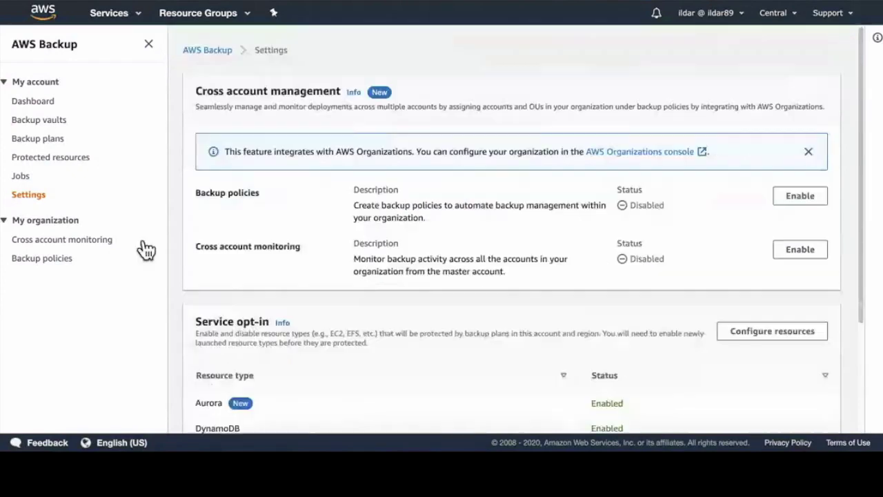
left_click(93, 246)
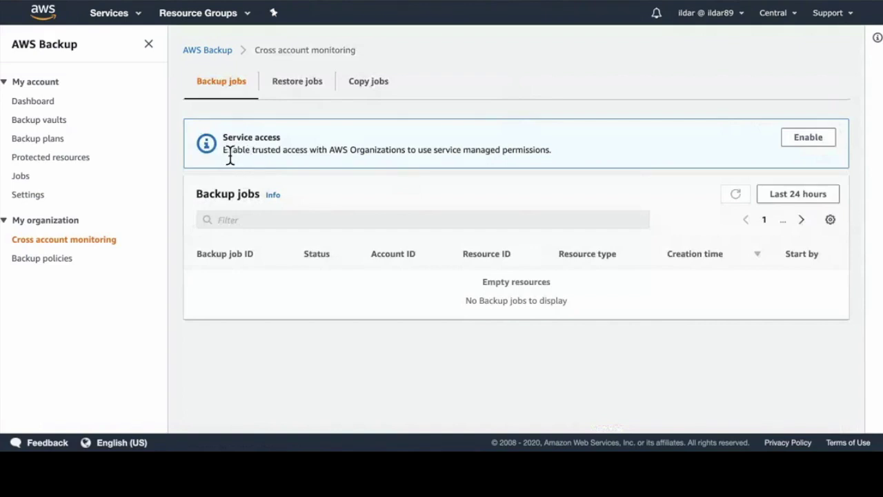
left_click_drag(225, 154, 309, 150)
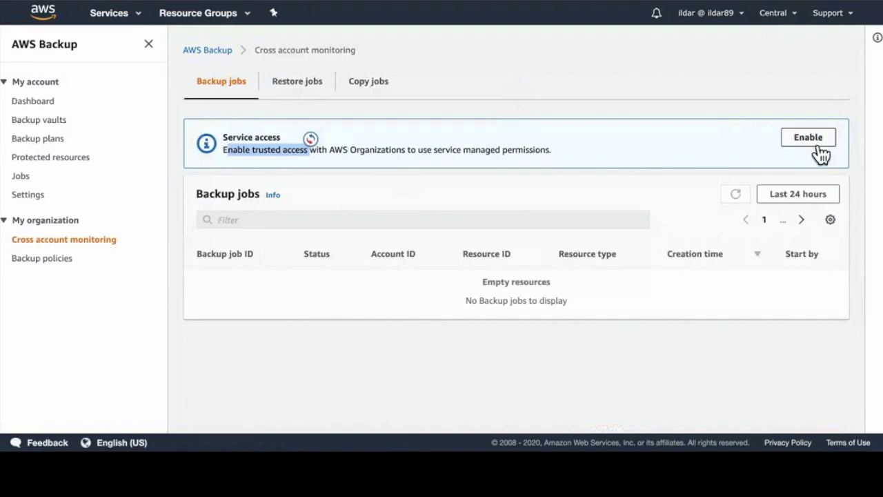
Step: Re-enable organization backup policies and confirm their Enabled status on Settings
left_click(65, 258)
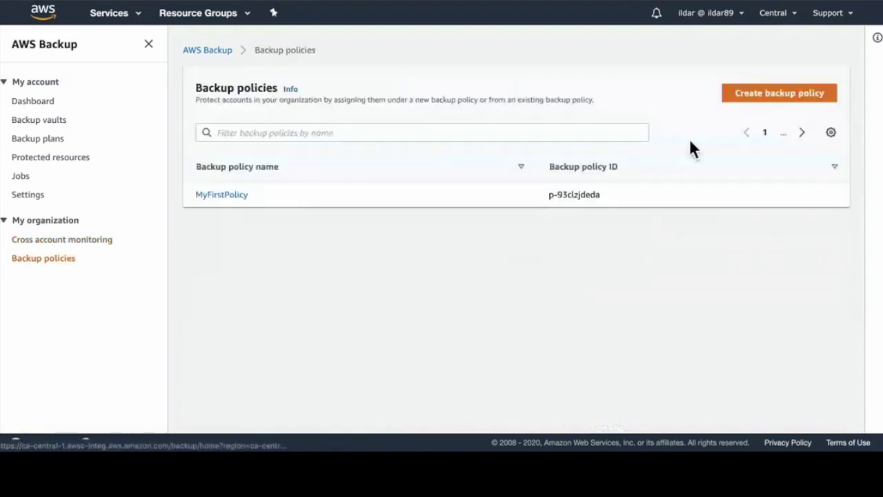
left_click(807, 83)
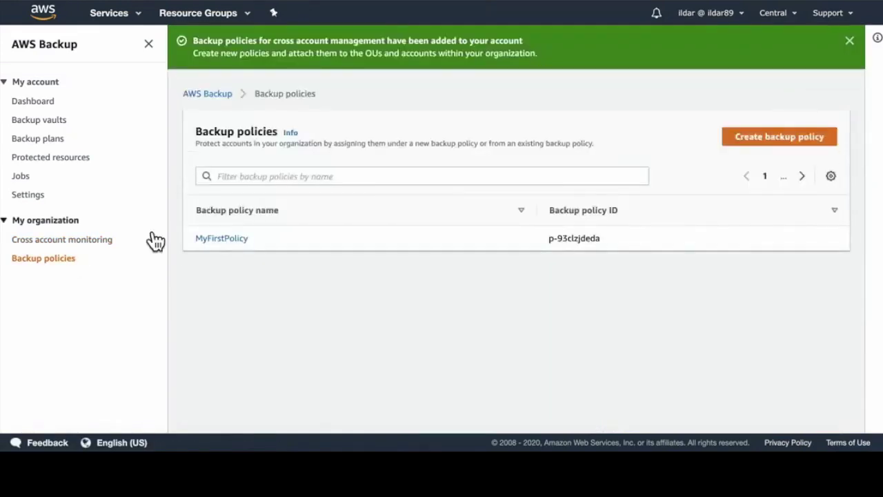
left_click(89, 240)
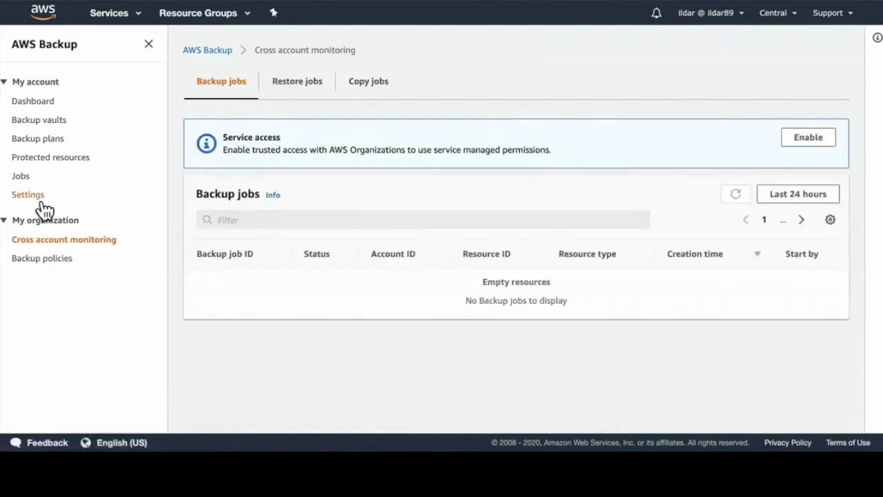
left_click(31, 197)
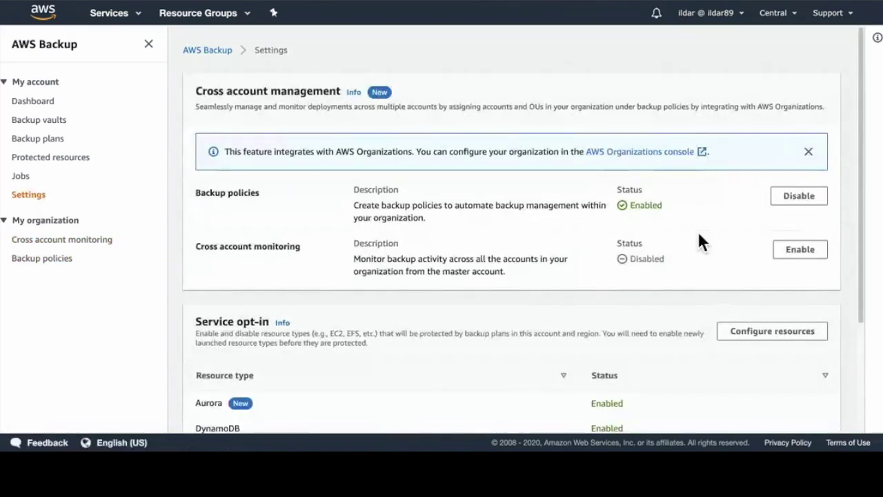
left_click_drag(652, 205, 385, 192)
Step: Enable trusted access with AWS Organizations for cross account monitoring, then view Backup plans
left_click(681, 210)
left_click(63, 245)
left_click(806, 140)
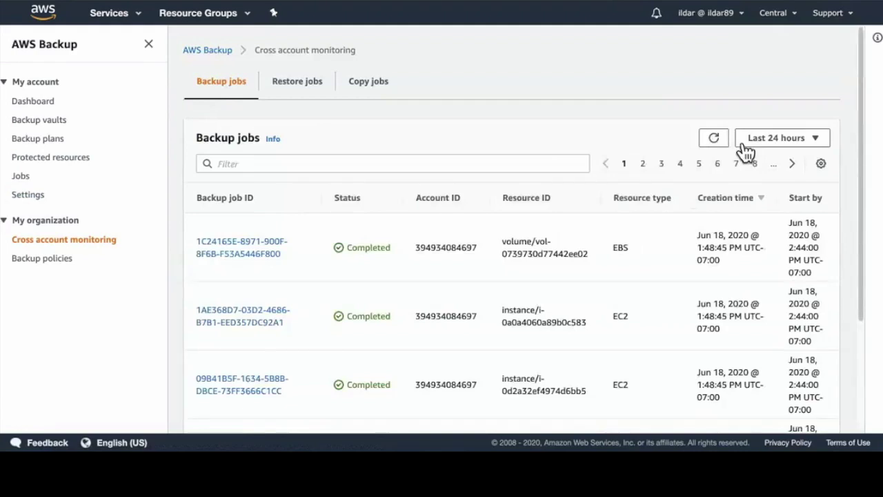
left_click(68, 141)
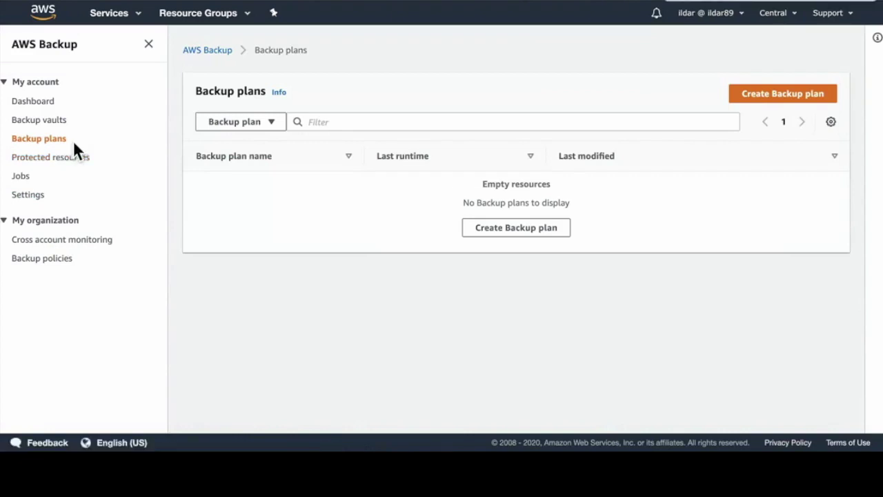
Step: Sign out and sign back in with the member account's IAM user name and password
left_click(752, 20)
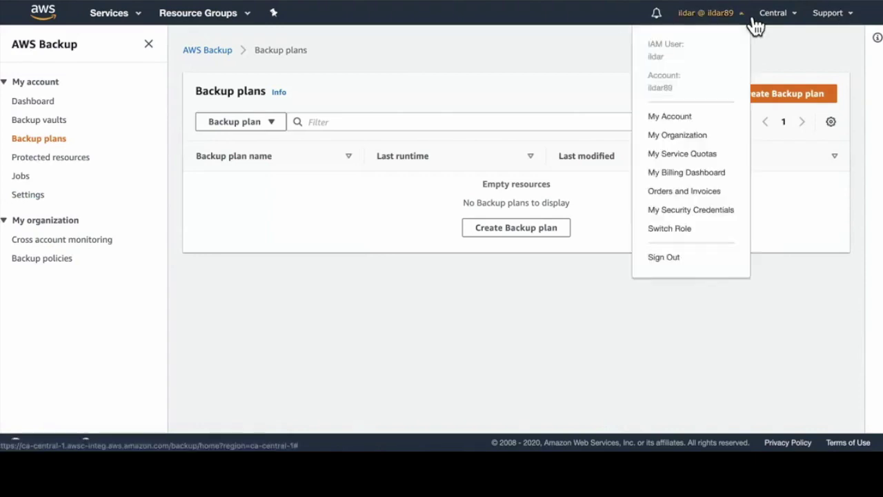
left_click(679, 265)
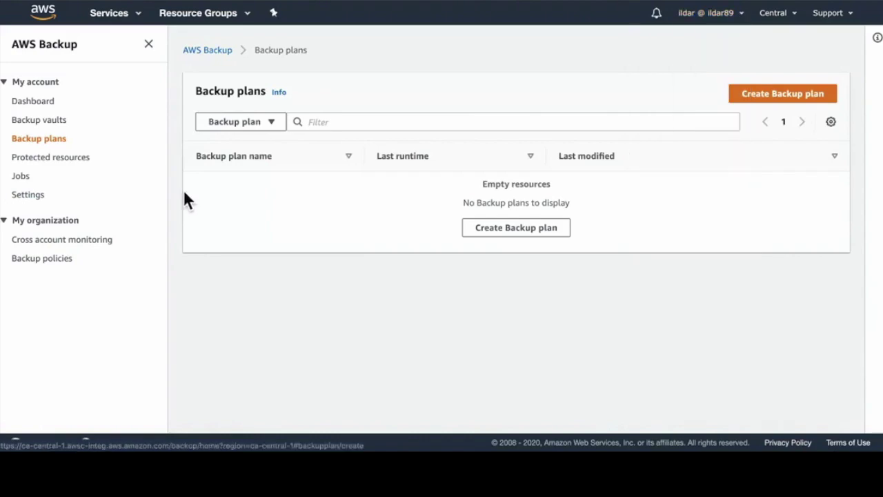
left_click(246, 179)
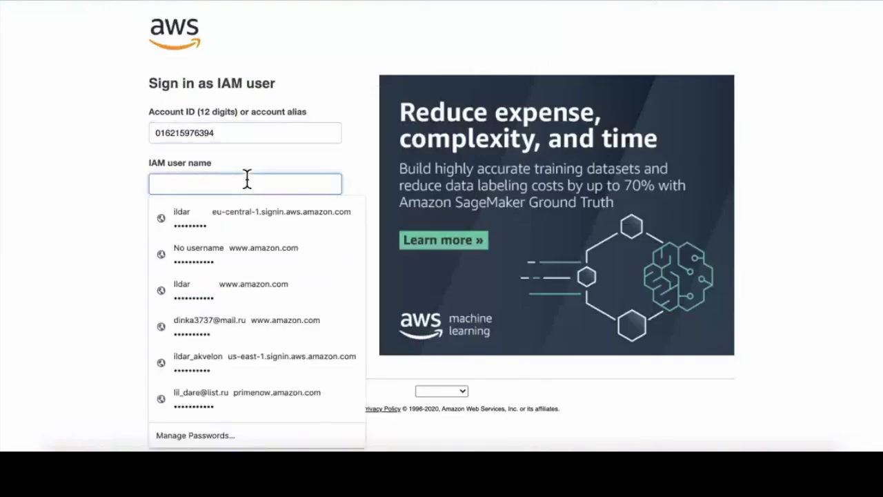
type("ildar")
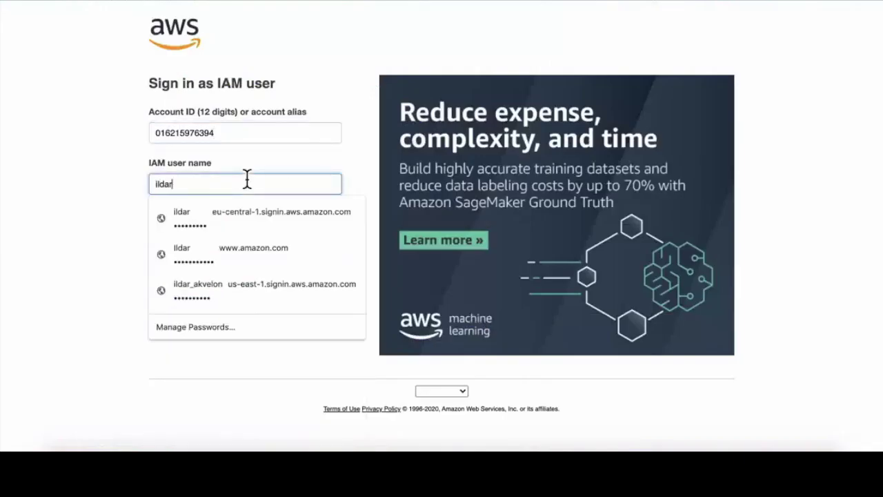
key("Tab")
type("••••••••")
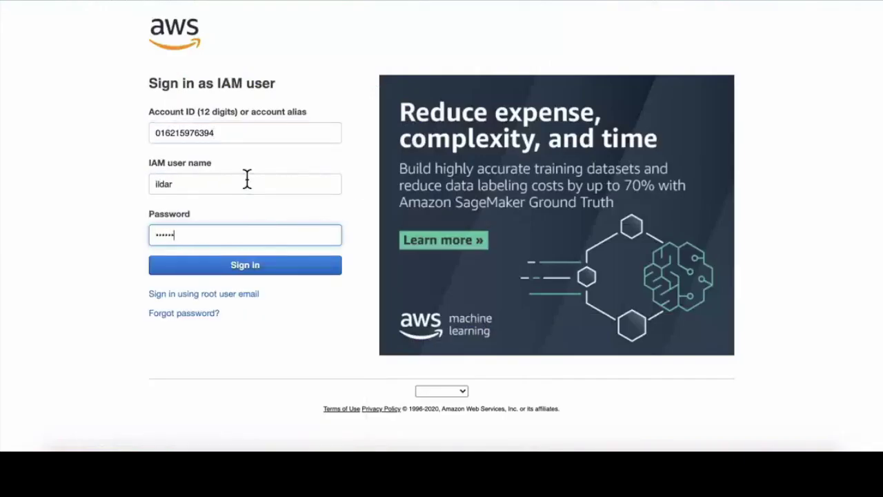
type("•")
key("Return")
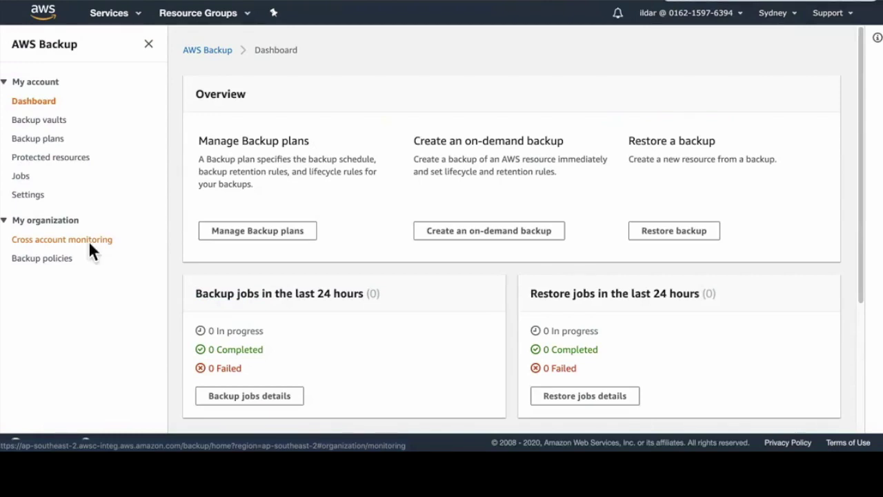
Step: View the member account's permissions errors on Backup policies and Cross account monitoring
left_click(62, 261)
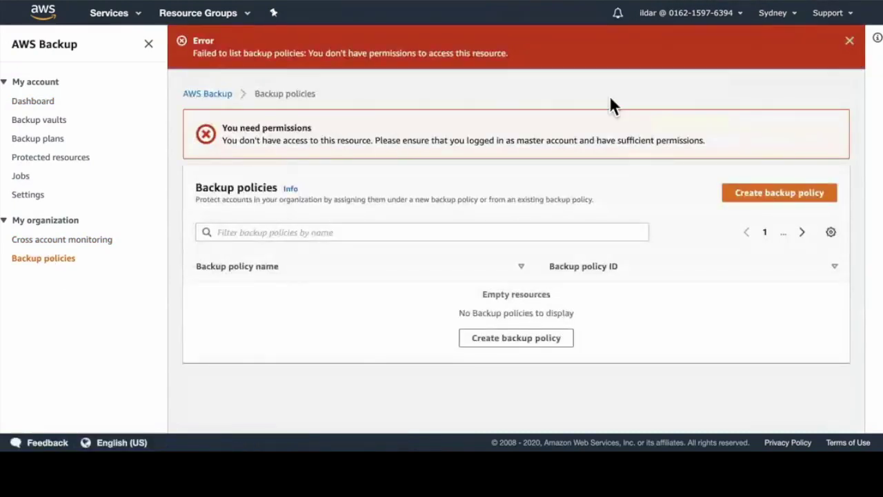
left_click(849, 41)
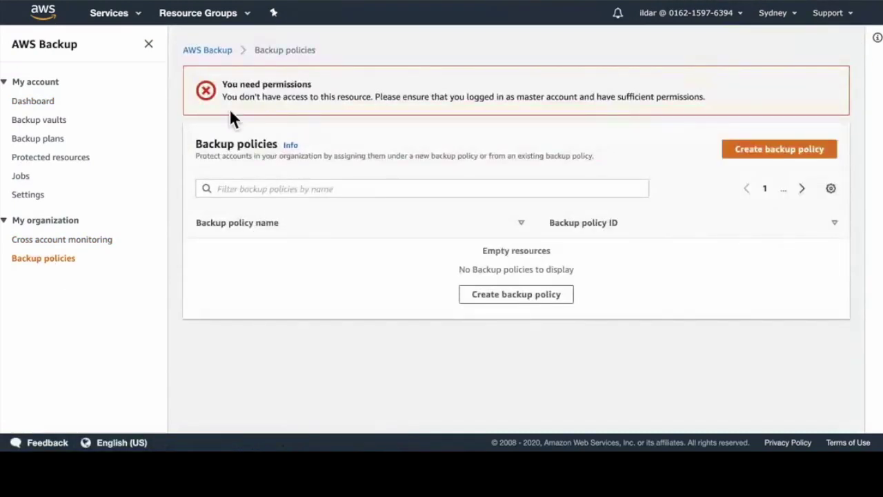
left_click_drag(222, 98, 473, 104)
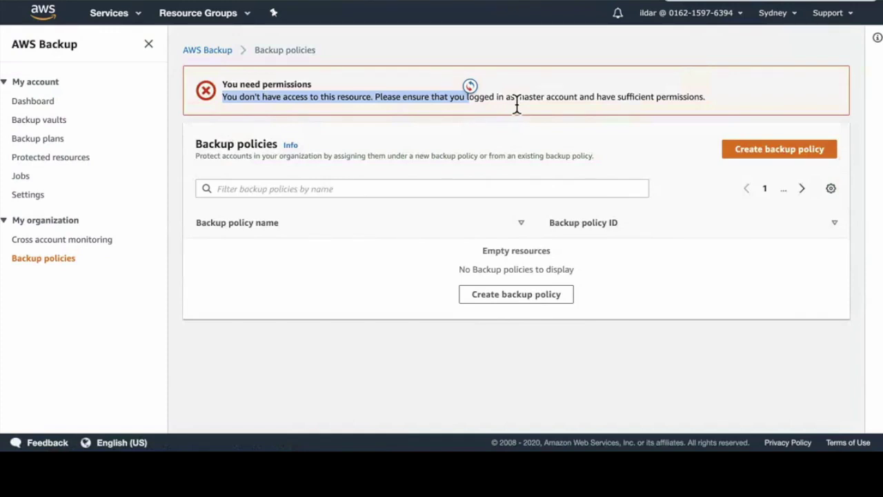
left_click(579, 96)
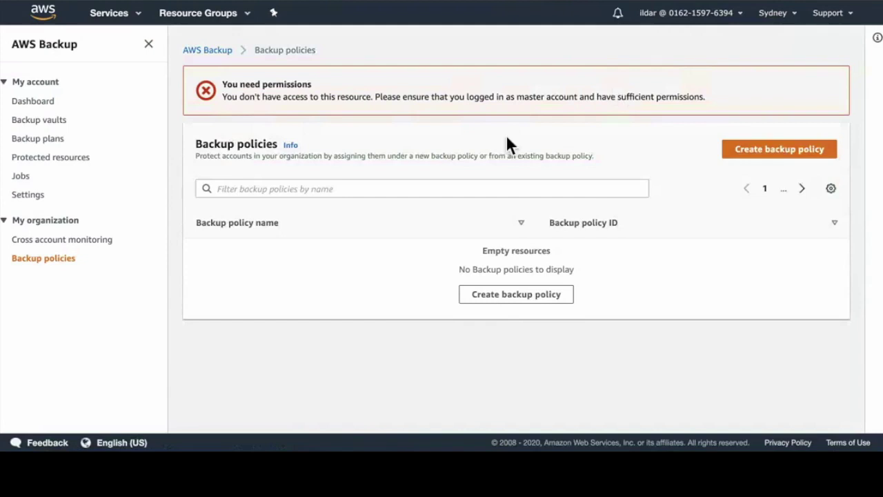
left_click(79, 246)
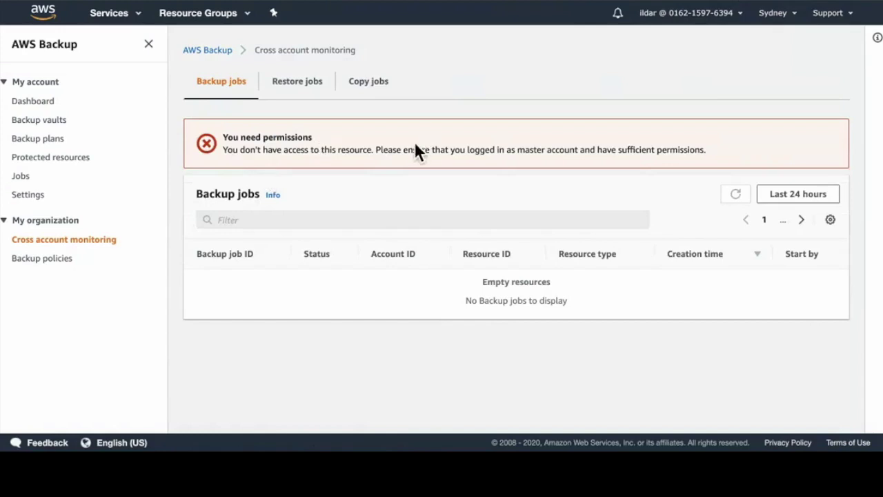
left_click_drag(312, 138, 290, 138)
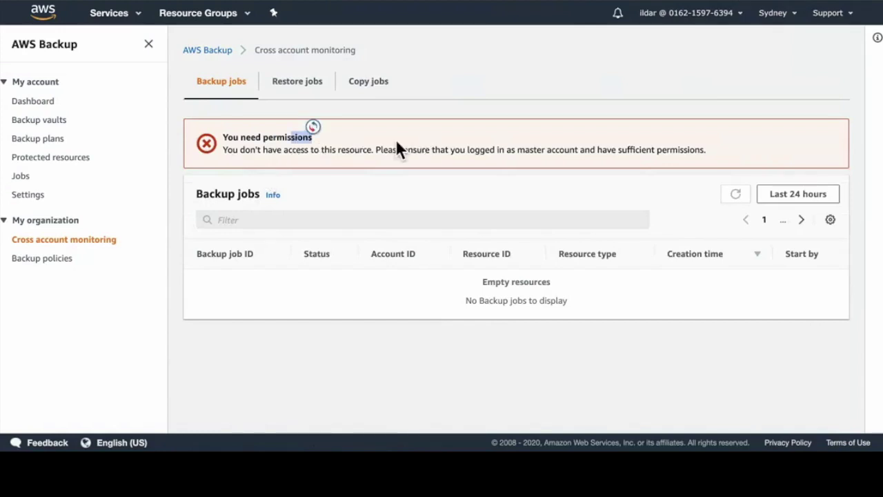